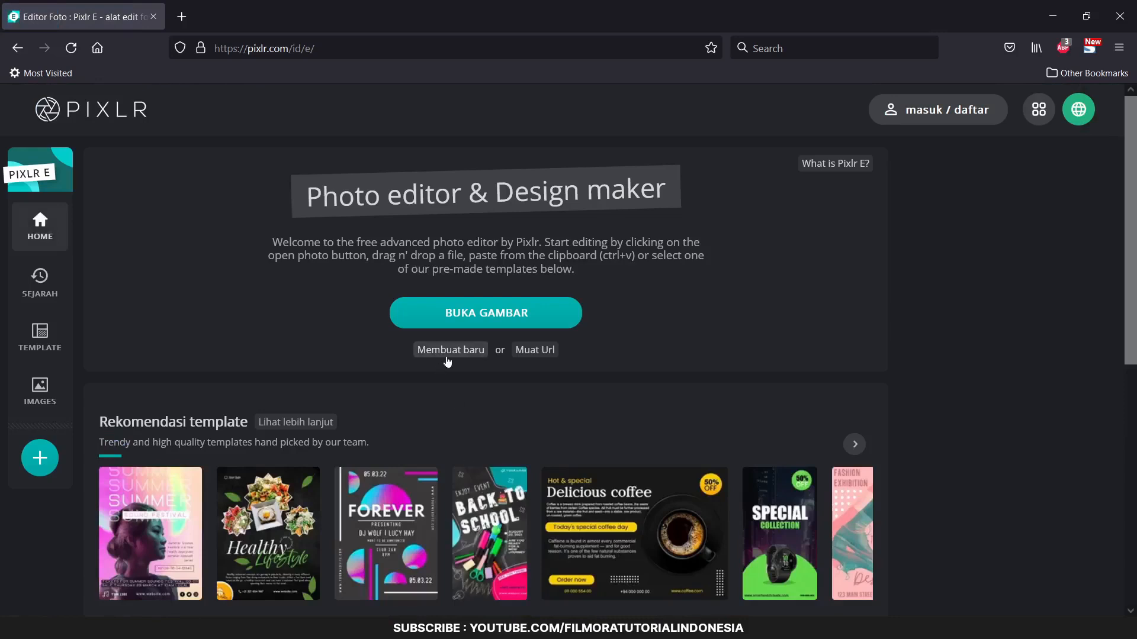
# Step: Create a new blank 1920 x 1080 px full HD image with the background turned off
pyautogui.click(449, 353)
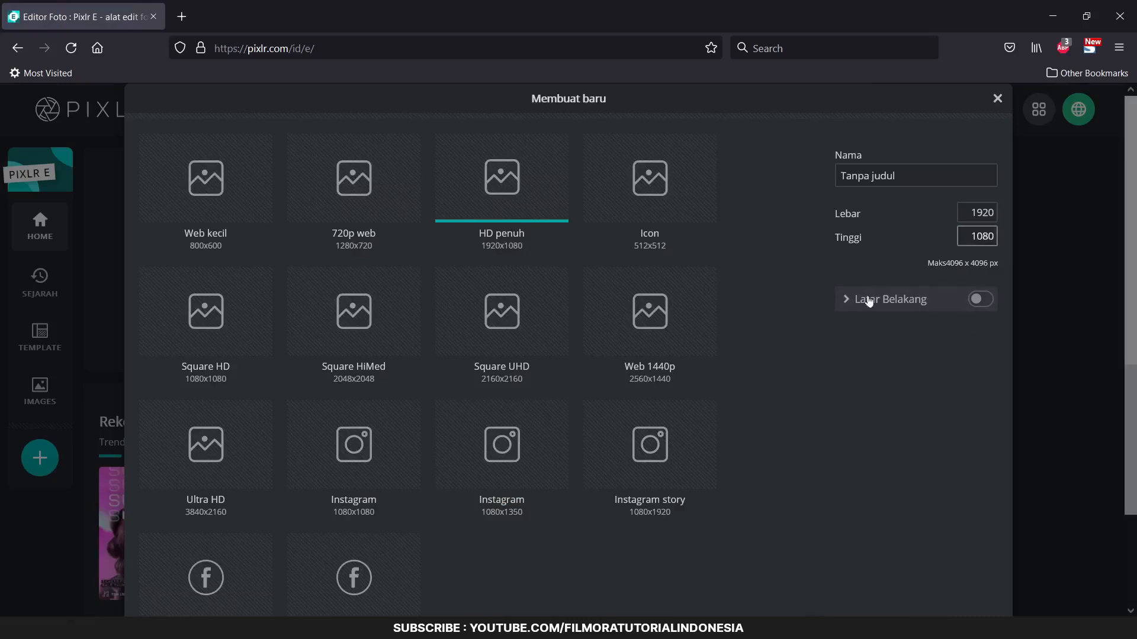
pyautogui.scroll(-2, 870, 325)
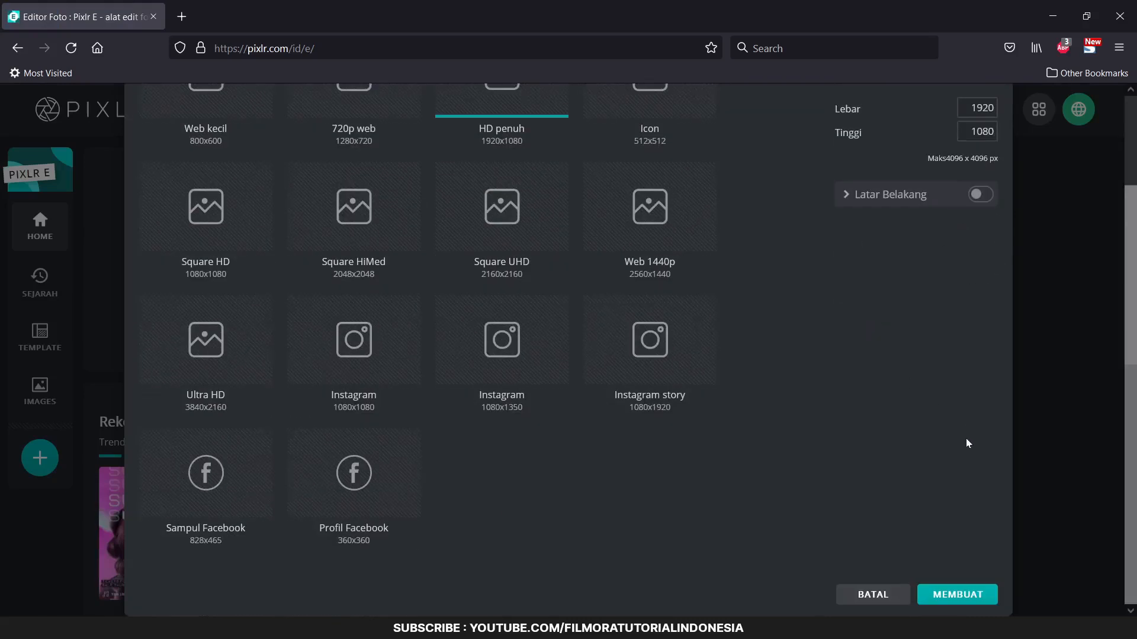
pyautogui.click(978, 594)
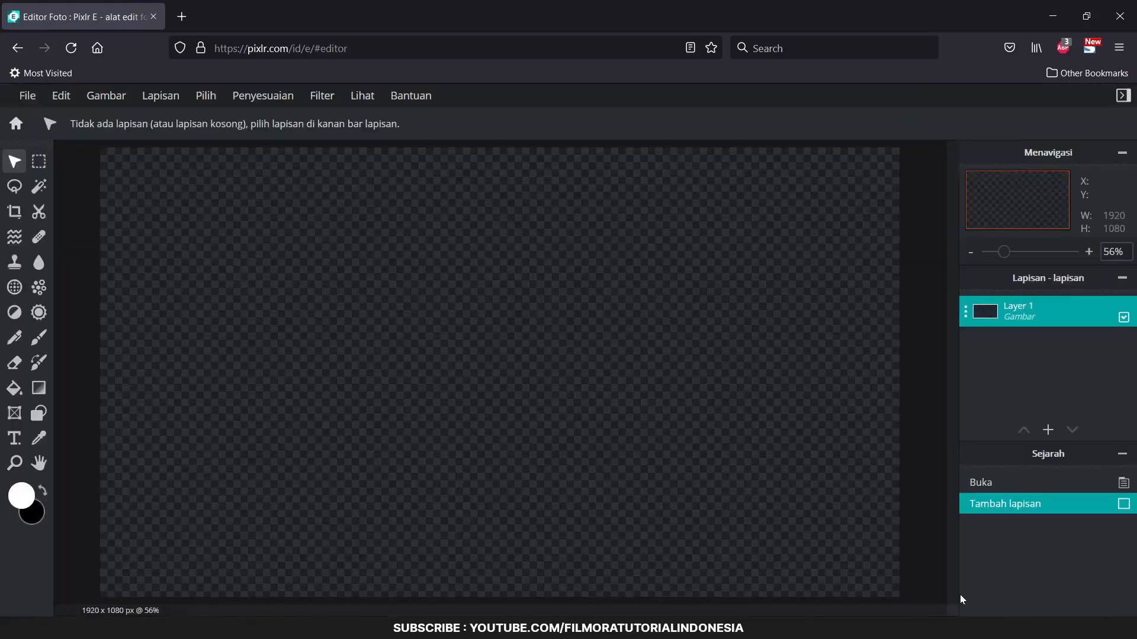
# Step: Add a rectangle shape layer above the empty Layer 1
pyautogui.click(1046, 431)
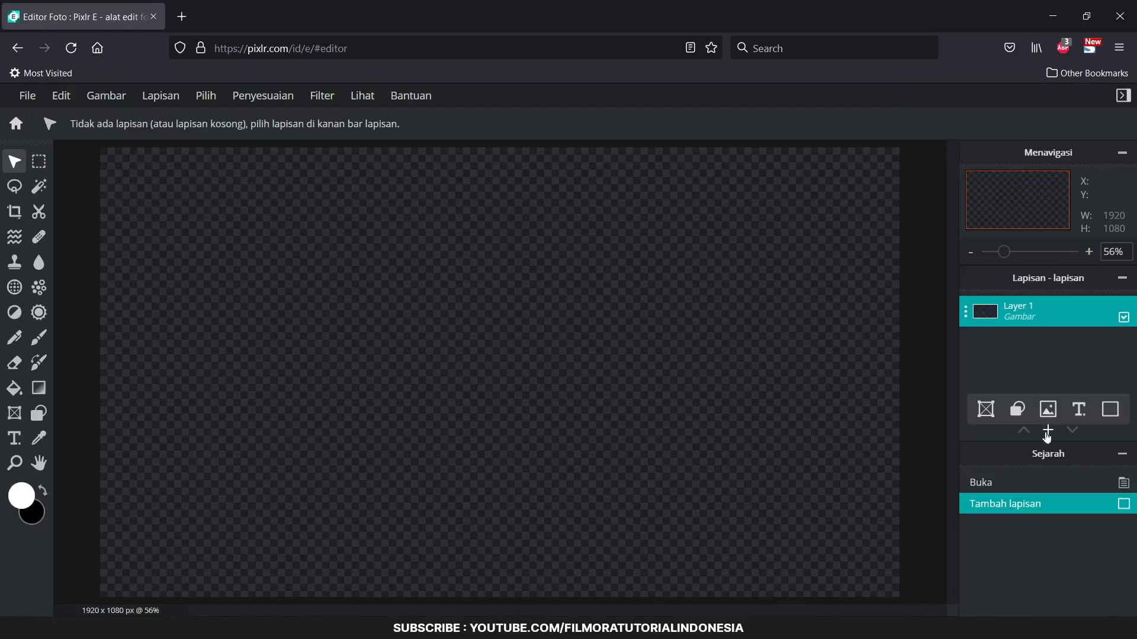
pyautogui.click(1049, 433)
pyautogui.click(716, 358)
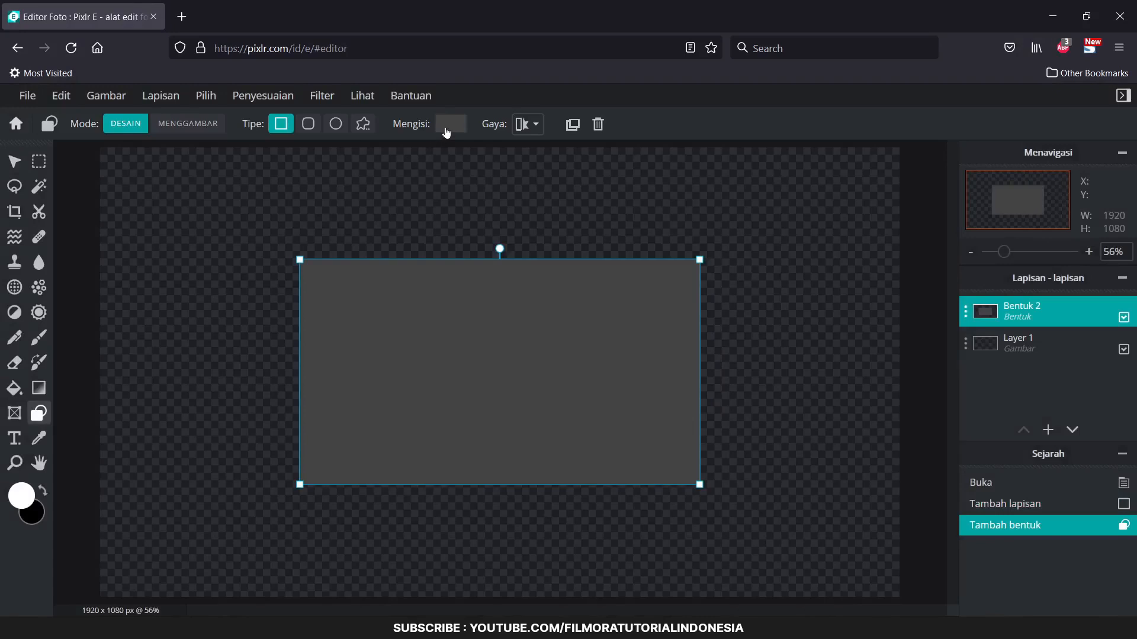
# Step: Give the rectangle a linear gradient fill and set its starting colour to black #000000
pyautogui.click(450, 125)
pyautogui.click(450, 178)
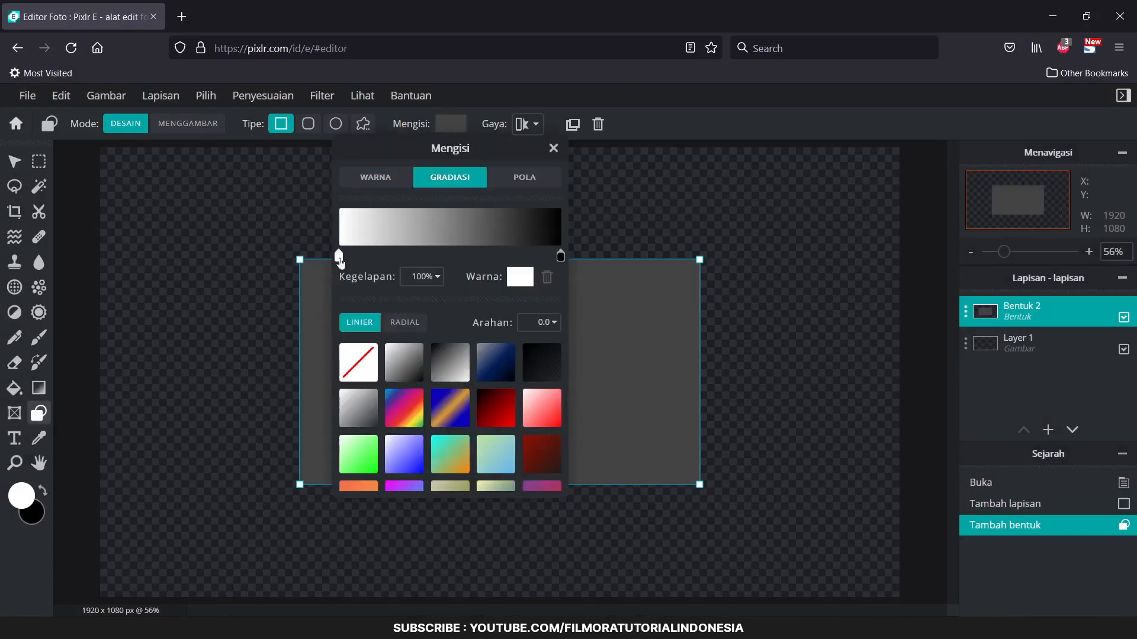
pyautogui.click(339, 259)
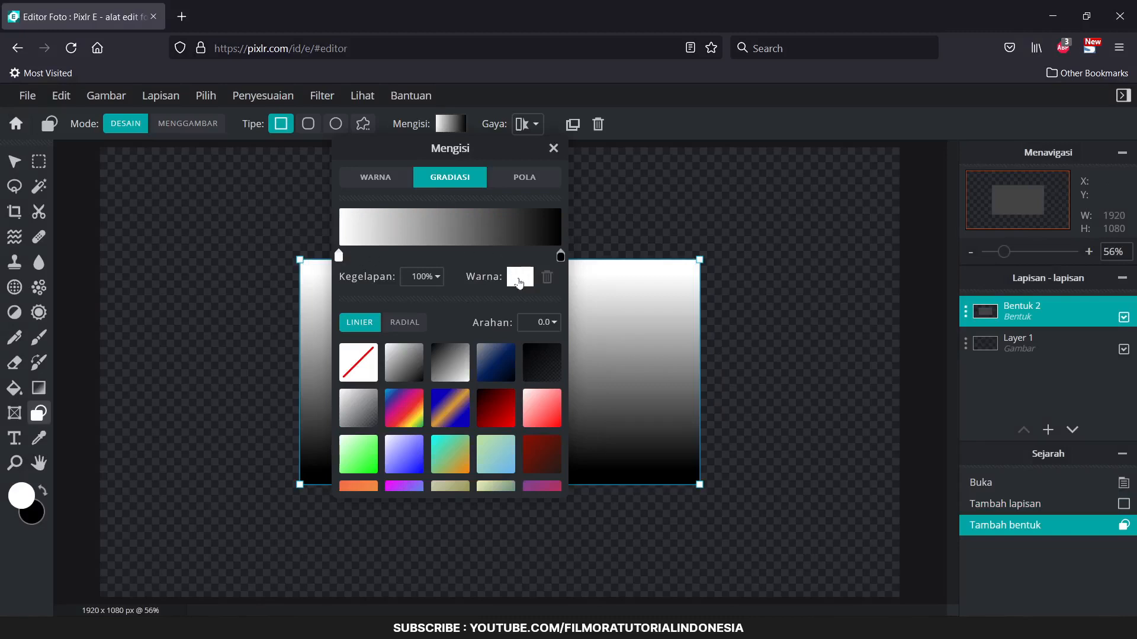
pyautogui.click(520, 278)
pyautogui.moveTo(414, 318)
pyautogui.mouseDown()
pyautogui.moveTo(408, 432)
pyautogui.moveTo(396, 445)
pyautogui.mouseUp()
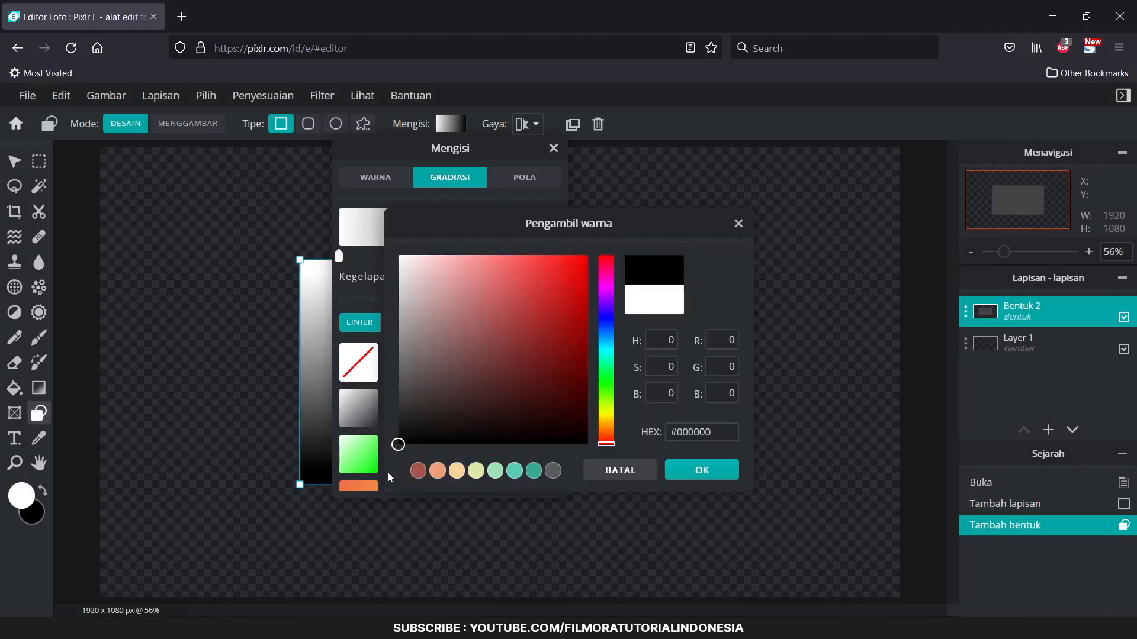
pyautogui.click(684, 474)
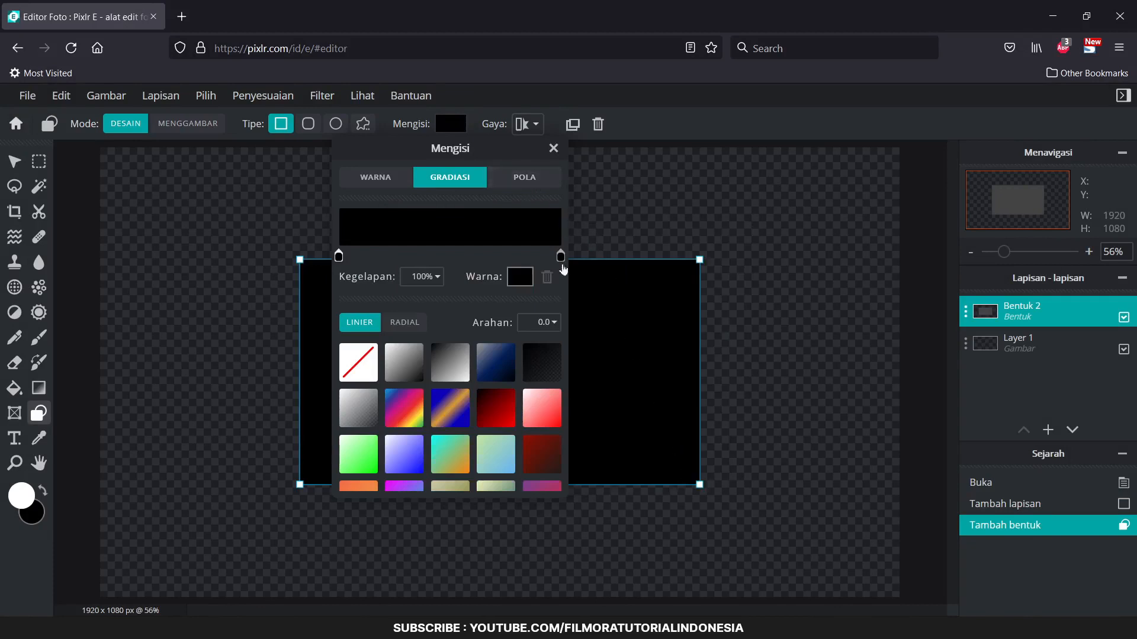
# Step: Set the end colour of the rectangle's gradient to dark grey #171717 and close the fill settings
pyautogui.click(561, 259)
pyautogui.click(520, 279)
pyautogui.moveTo(408, 444); pyautogui.dragTo(390, 432)
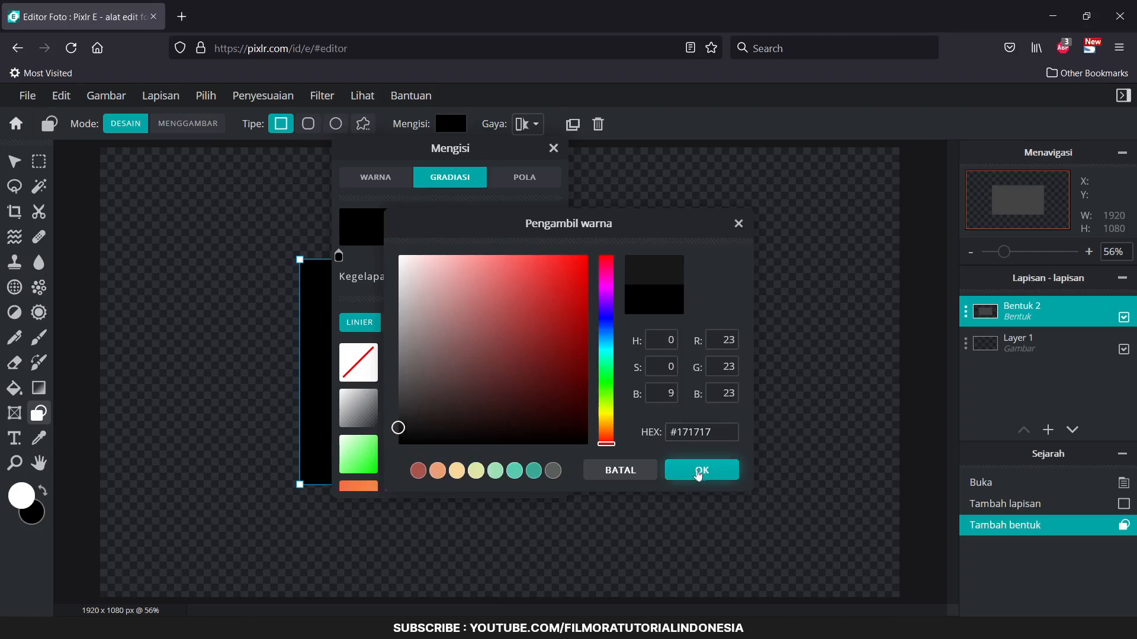
pyautogui.click(700, 473)
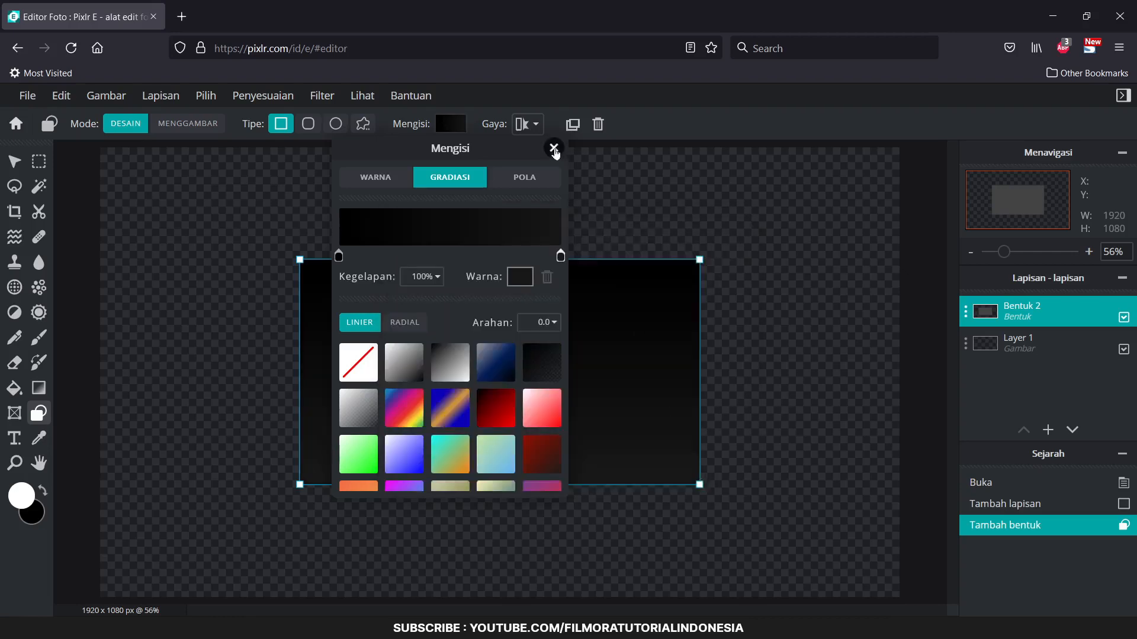
pyautogui.click(554, 148)
# Step: Move and enlarge the gradient rectangle so it covers the entire canvas, and lock its layer
pyautogui.moveTo(489, 355); pyautogui.dragTo(325, 253)
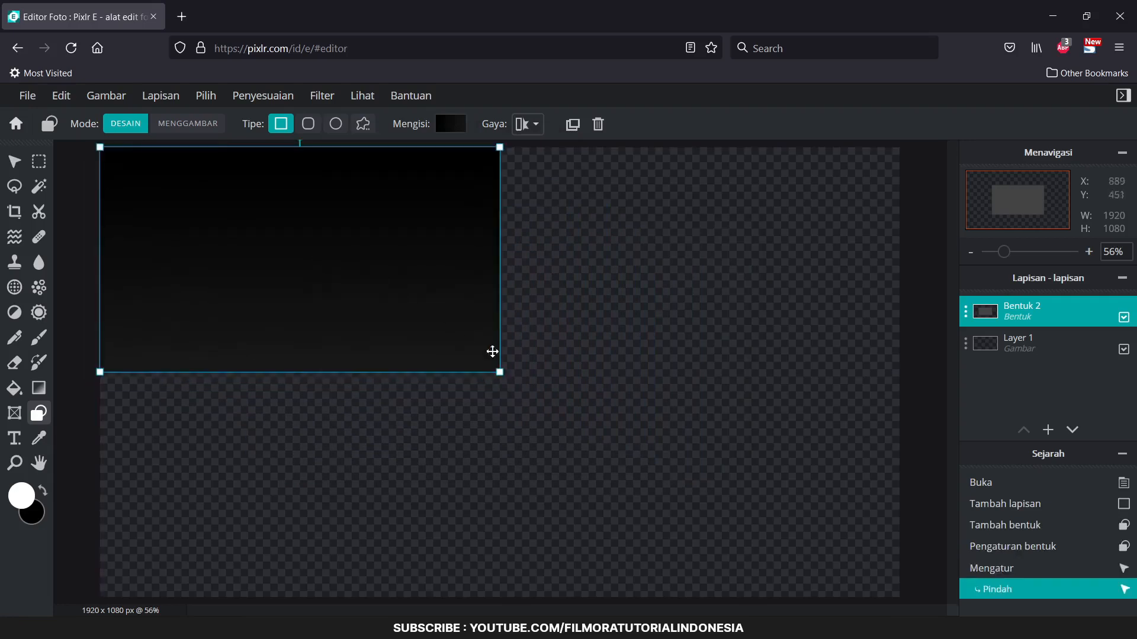
pyautogui.moveTo(499, 371); pyautogui.dragTo(900, 596)
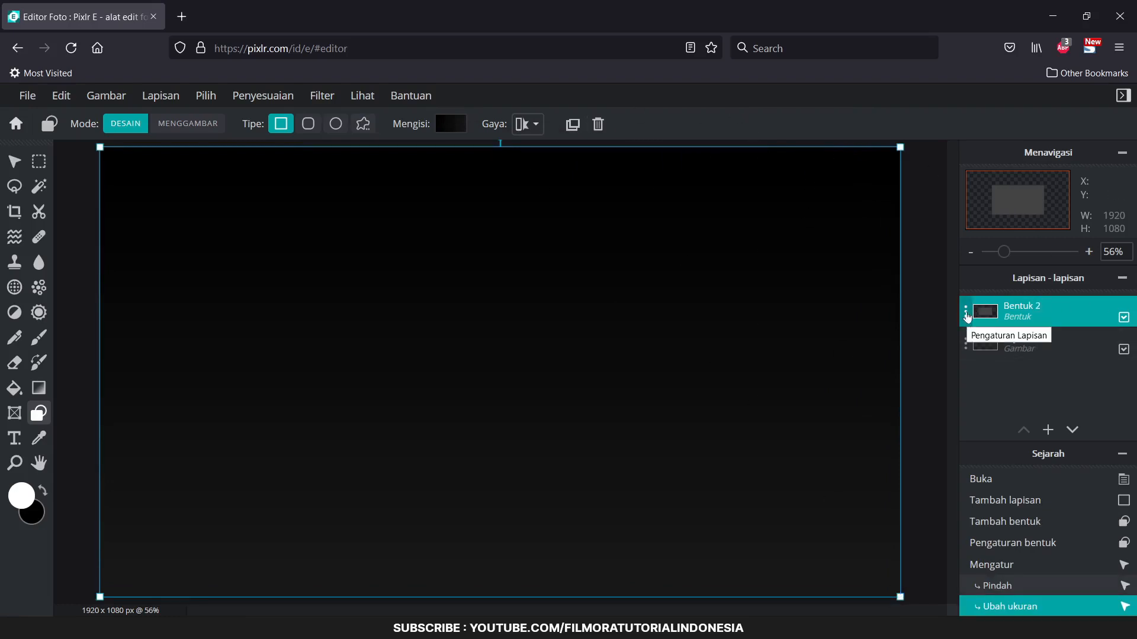
pyautogui.click(966, 315)
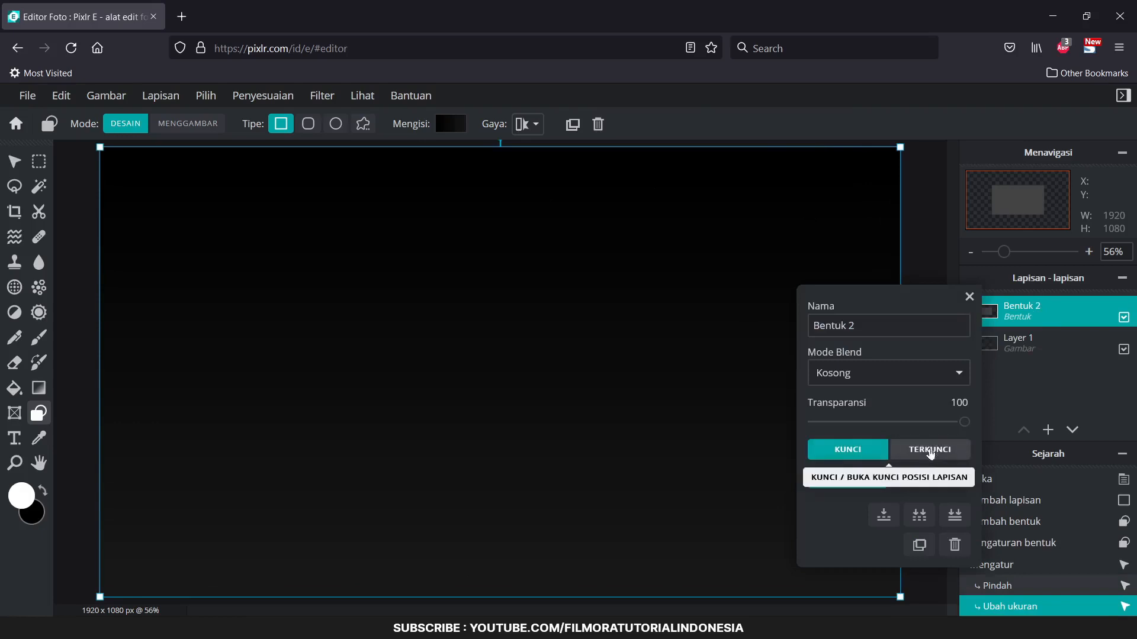
pyautogui.click(929, 450)
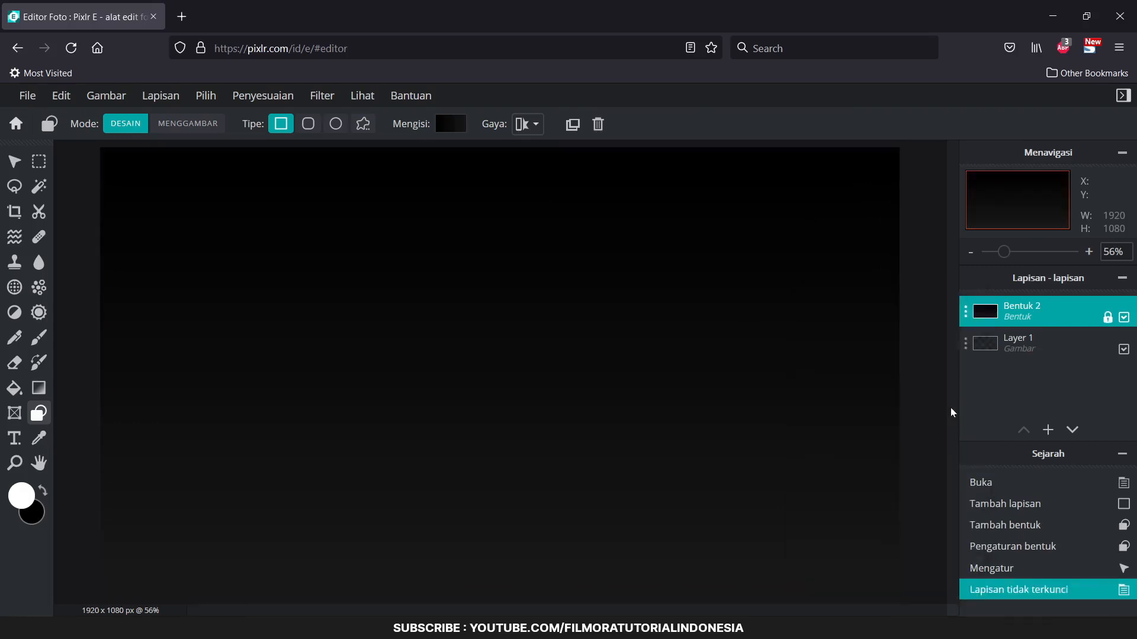
# Step: Add a new text layer and replace its placeholder text with FILMORA
pyautogui.click(14, 441)
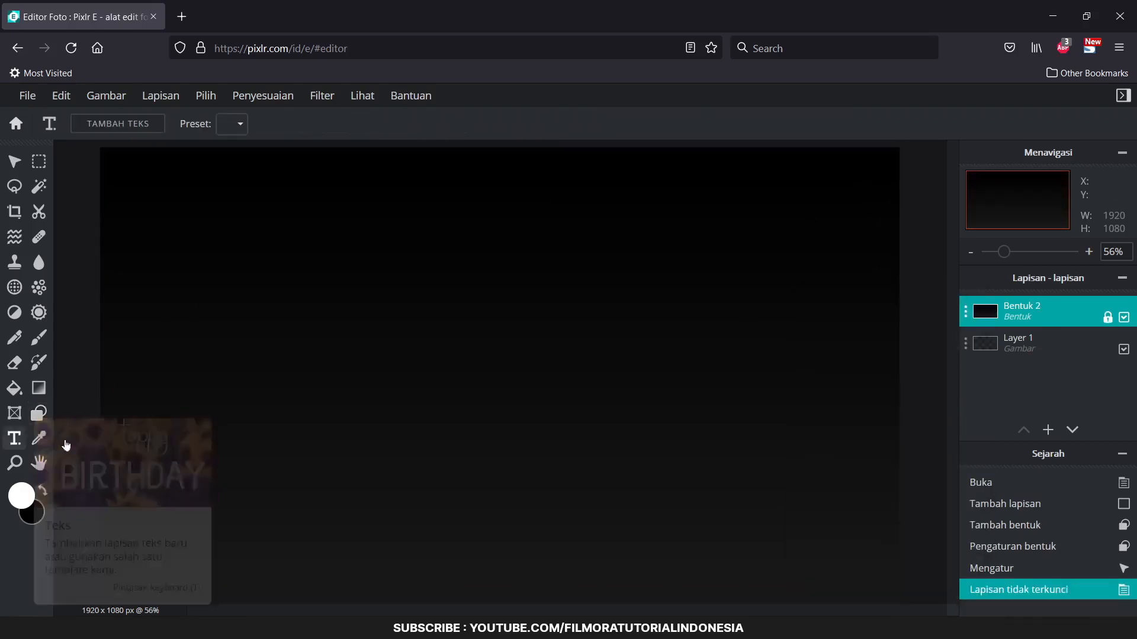
pyautogui.click(432, 362)
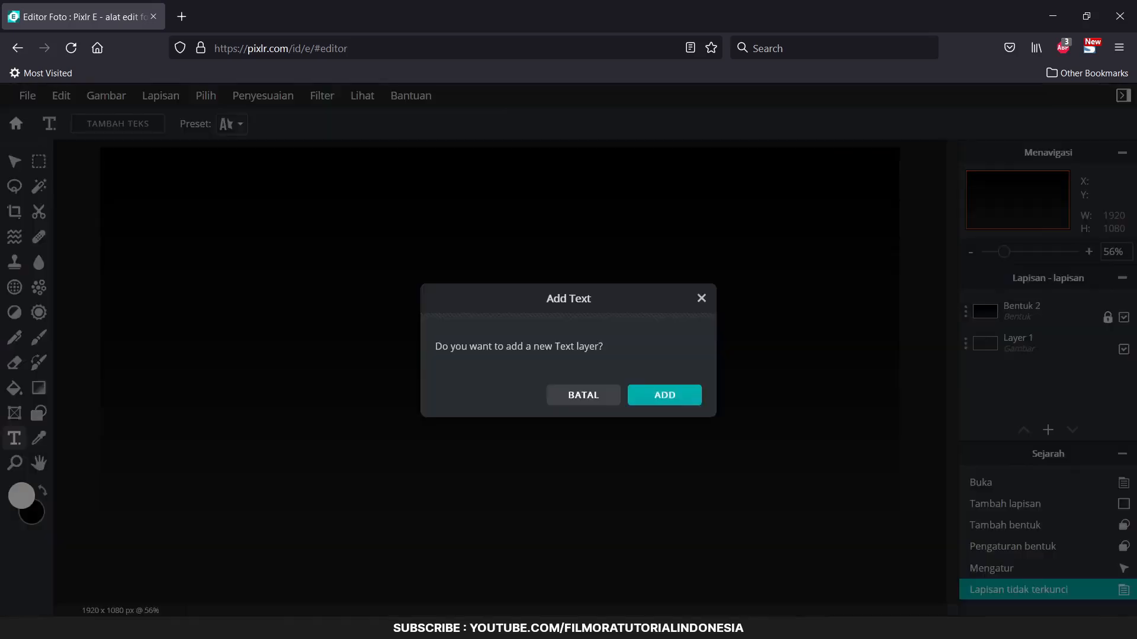
pyautogui.click(655, 398)
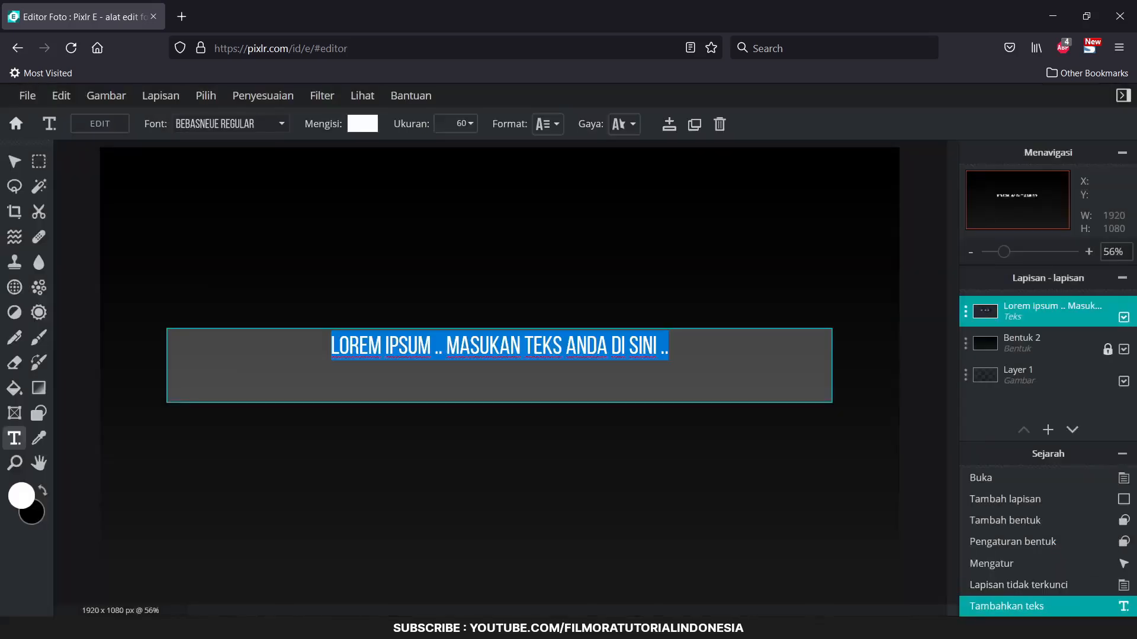
pyautogui.press('BackSpace')
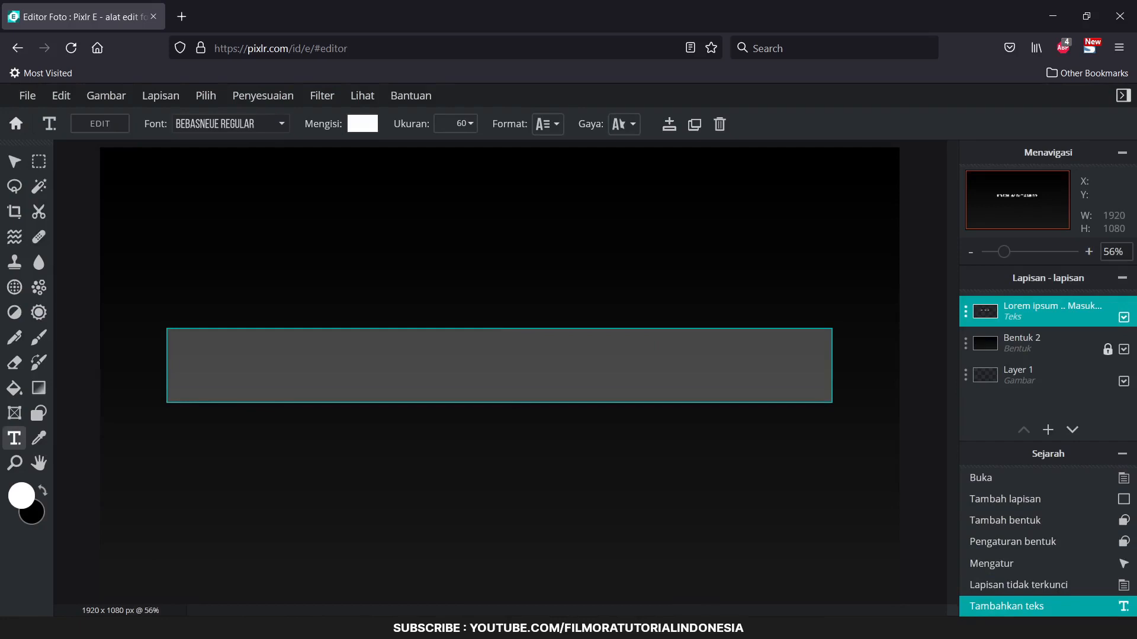
pyautogui.write('FILMORA')
# Step: Set the FILMORA text to size 110 and its font to Bebas Regular
pyautogui.hotkey('ctrl', 'a')
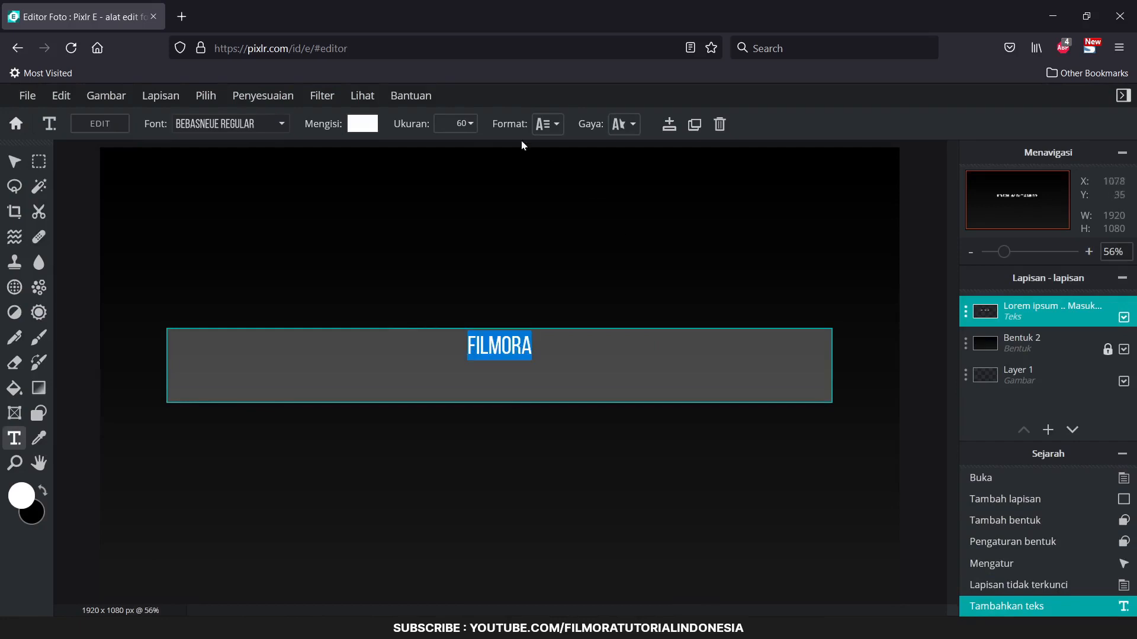
pyautogui.click(470, 128)
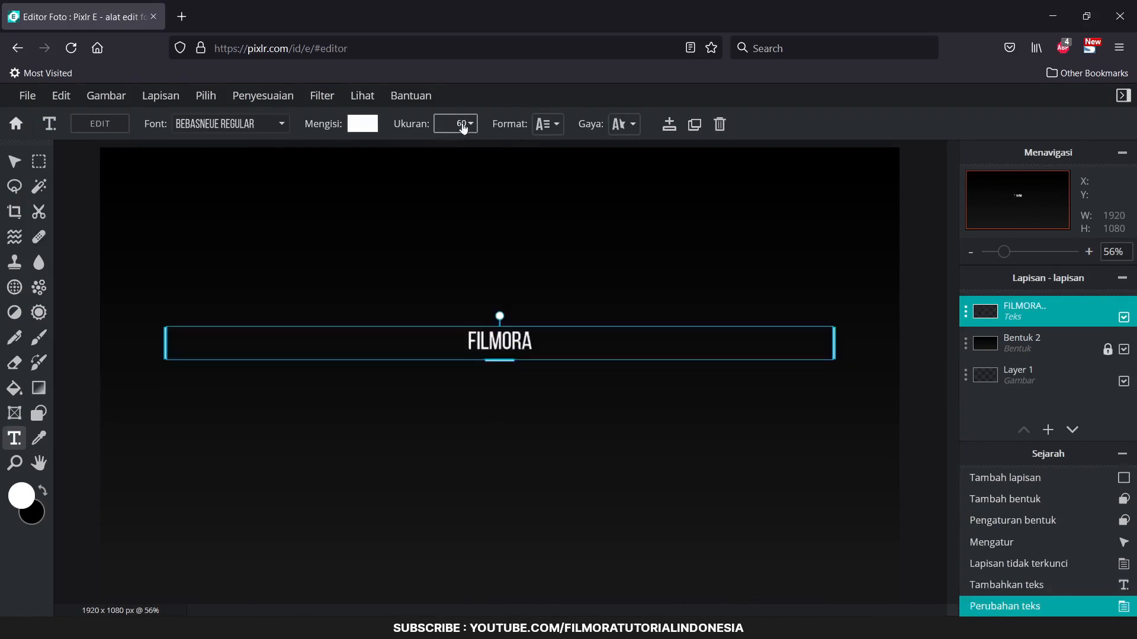
pyautogui.click(464, 125)
pyautogui.press('BackSpace')
pyautogui.press('BackSpace')
pyautogui.write('110')
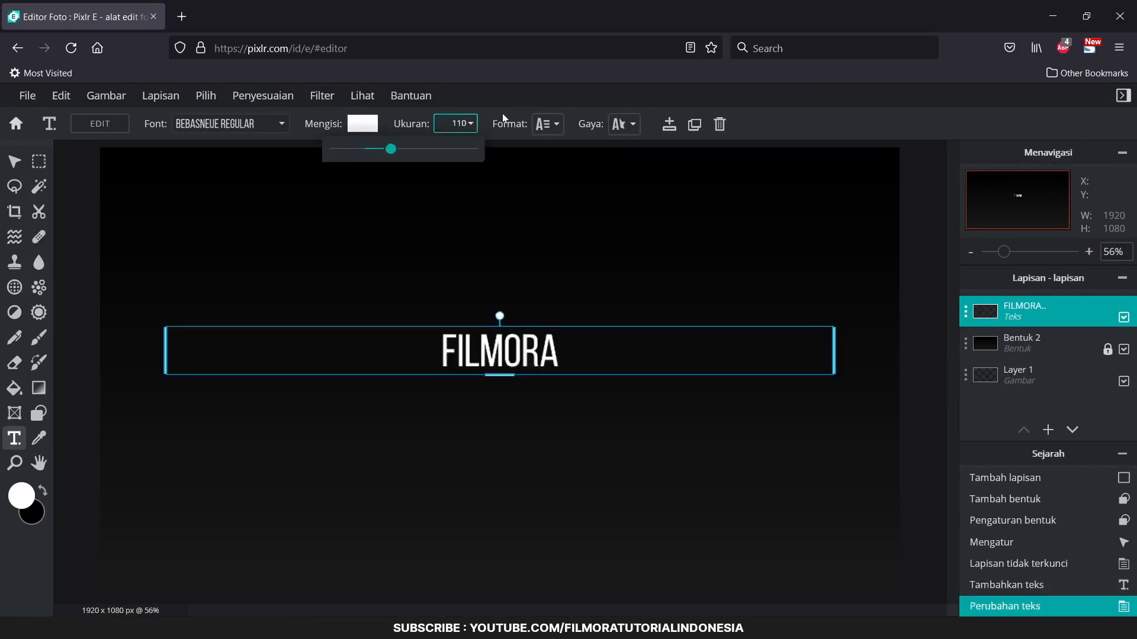
pyautogui.press('Return')
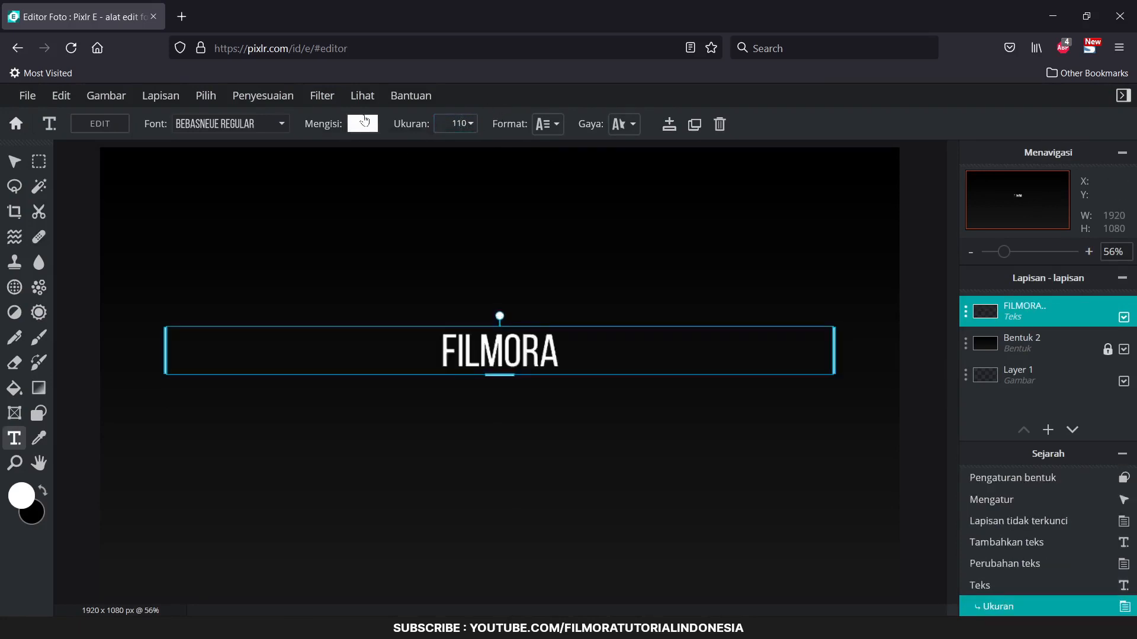
pyautogui.click(258, 129)
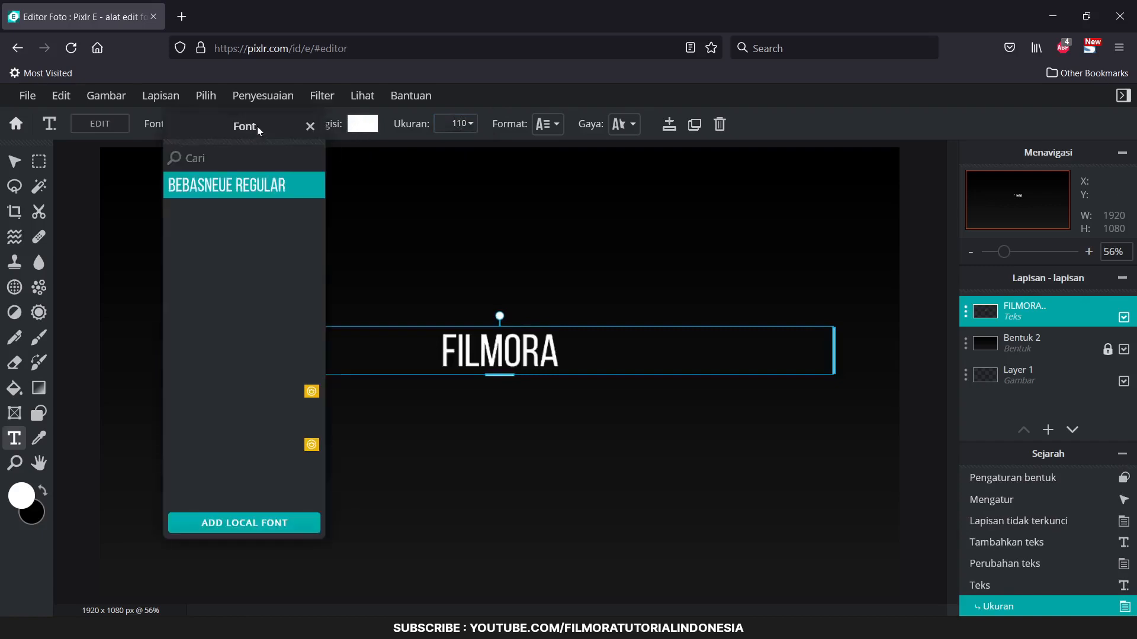
pyautogui.click(254, 213)
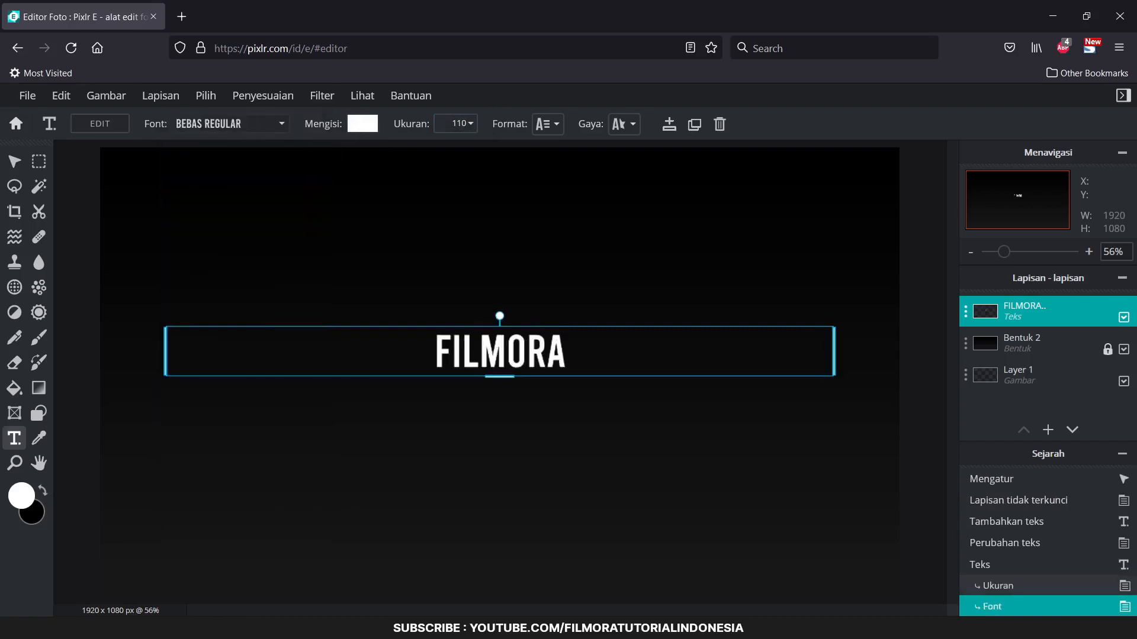
pyautogui.click(229, 126)
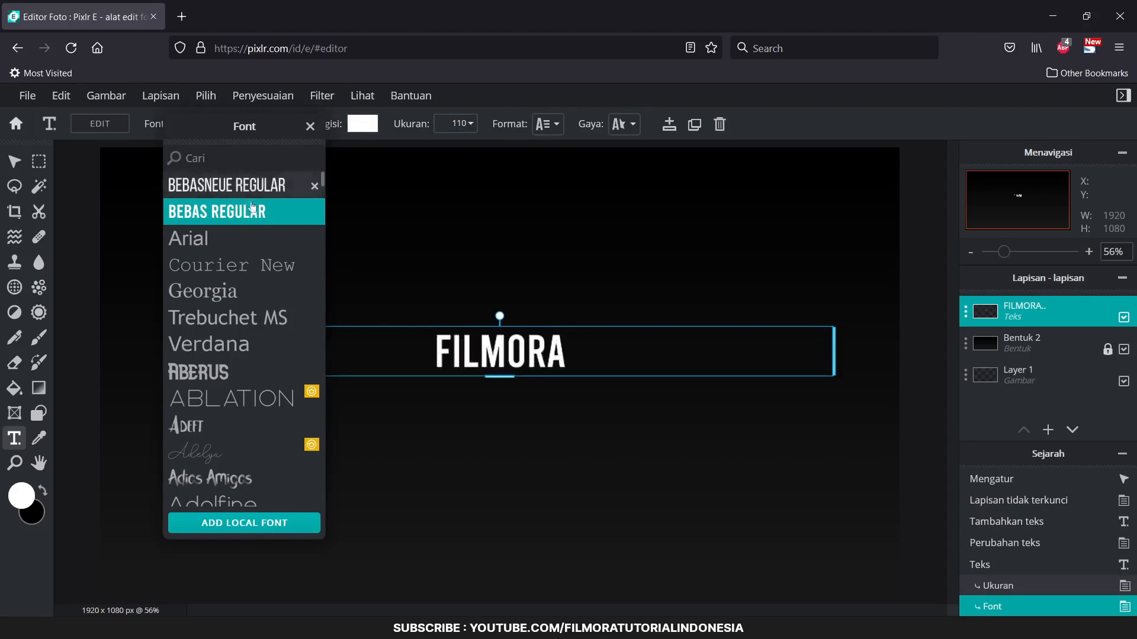
pyautogui.click(290, 522)
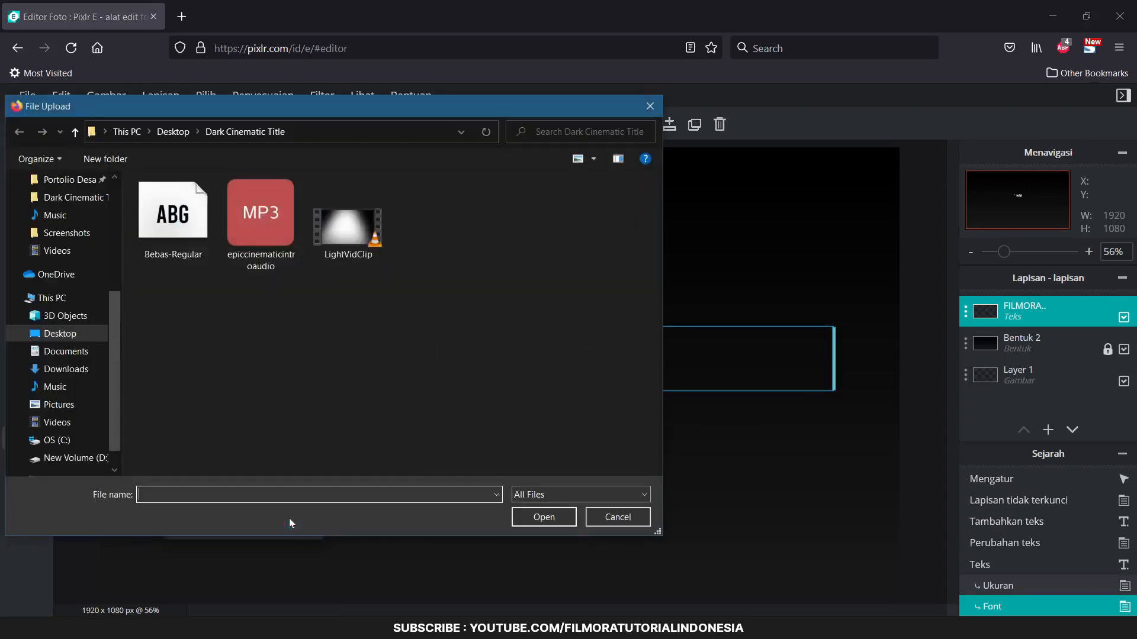
pyautogui.click(172, 221)
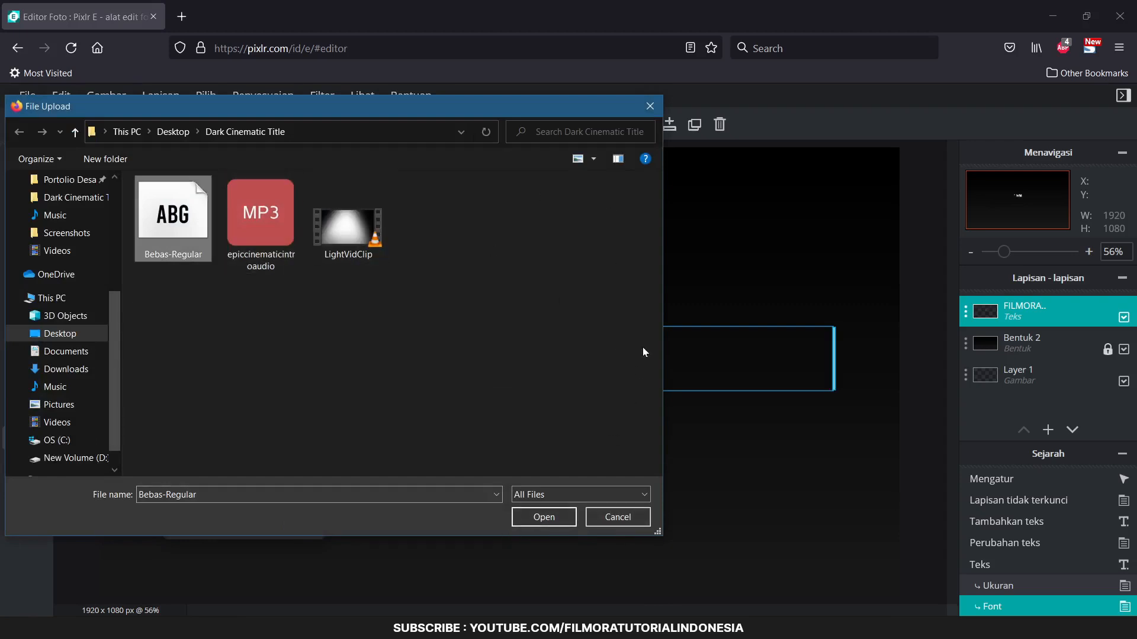
pyautogui.click(650, 106)
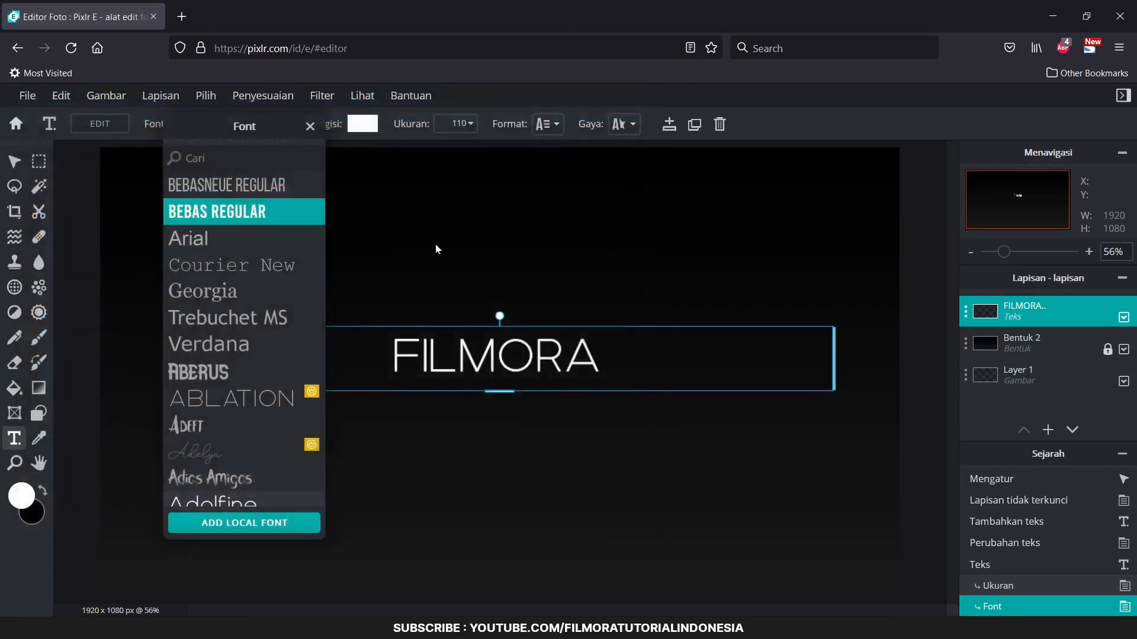
pyautogui.click(231, 214)
pyautogui.click(309, 126)
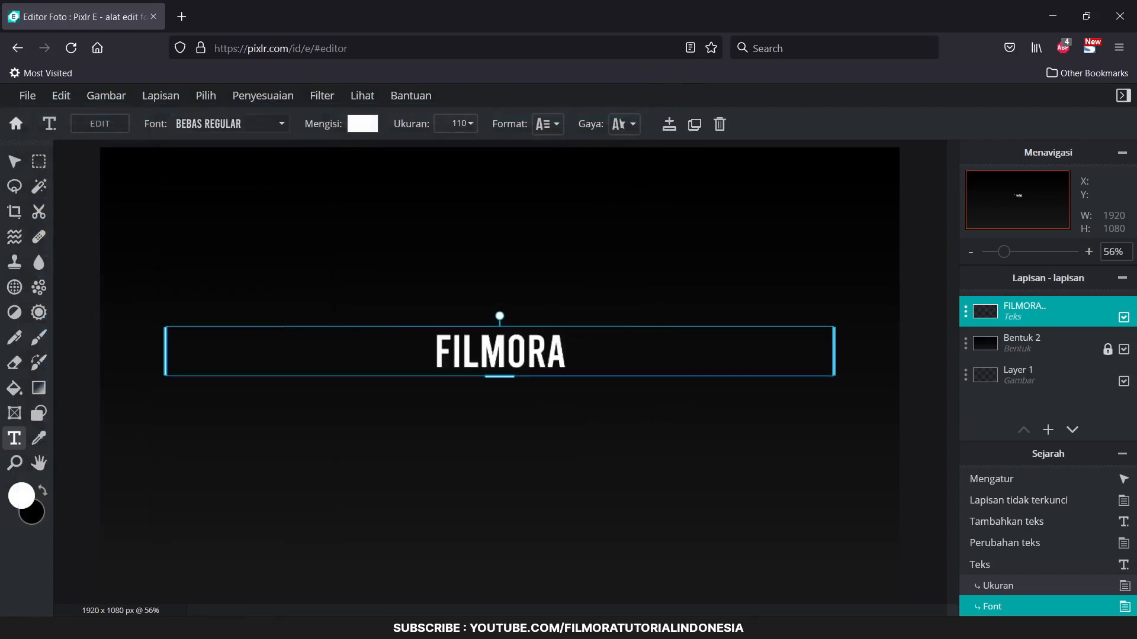
# Step: Move the FILMORA text down to the centre of the canvas and duplicate its layer
pyautogui.moveTo(472, 328); pyautogui.dragTo(473, 349)
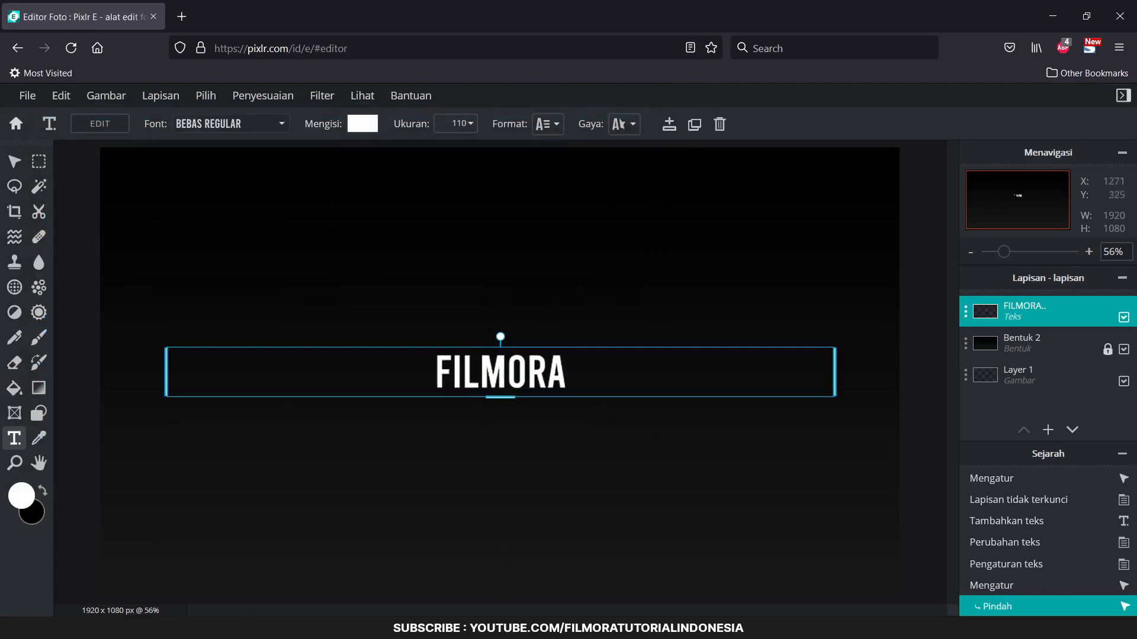
pyautogui.click(966, 314)
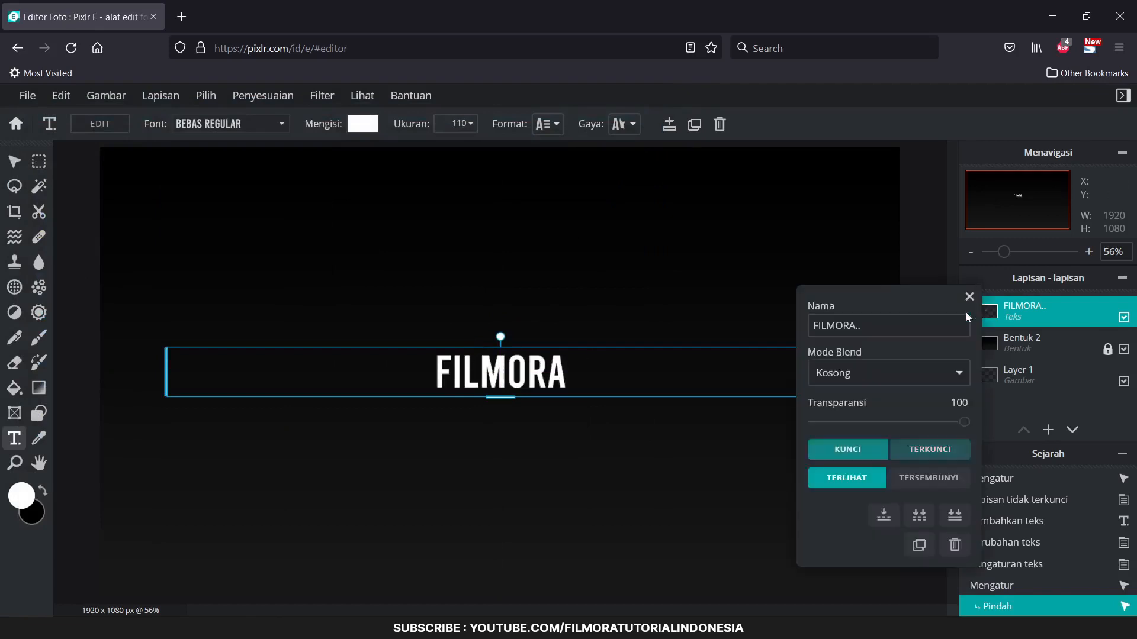
pyautogui.click(919, 546)
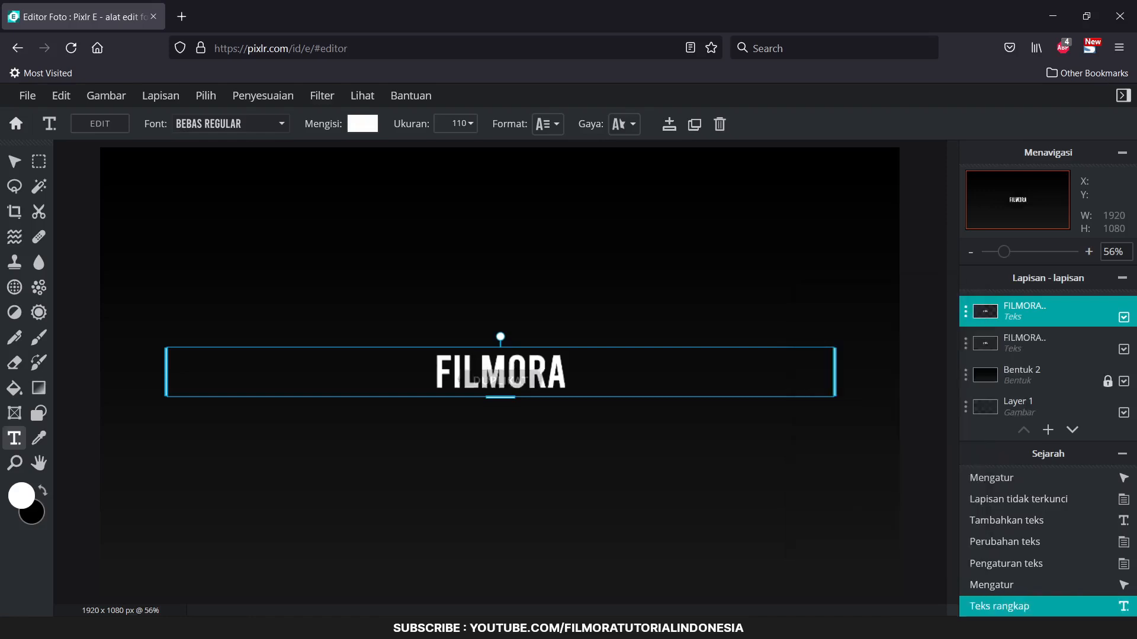
# Step: Rename the lower of the two FILMORA text layers as Shadow
pyautogui.click(1031, 347)
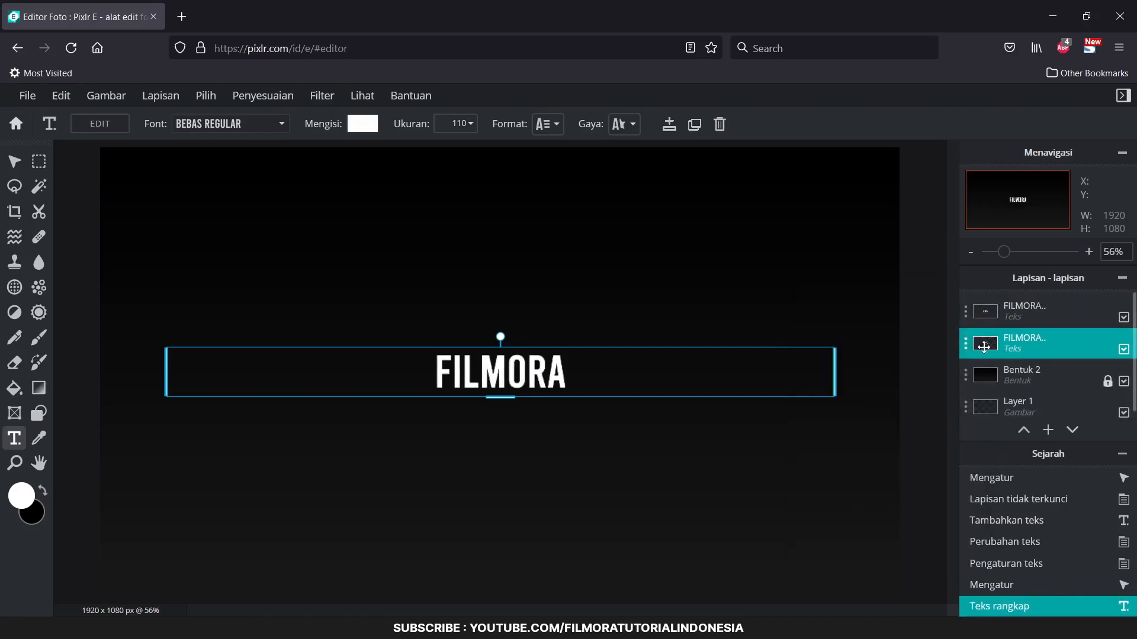
pyautogui.click(964, 344)
pyautogui.moveTo(875, 358); pyautogui.dragTo(812, 358)
pyautogui.write('S')
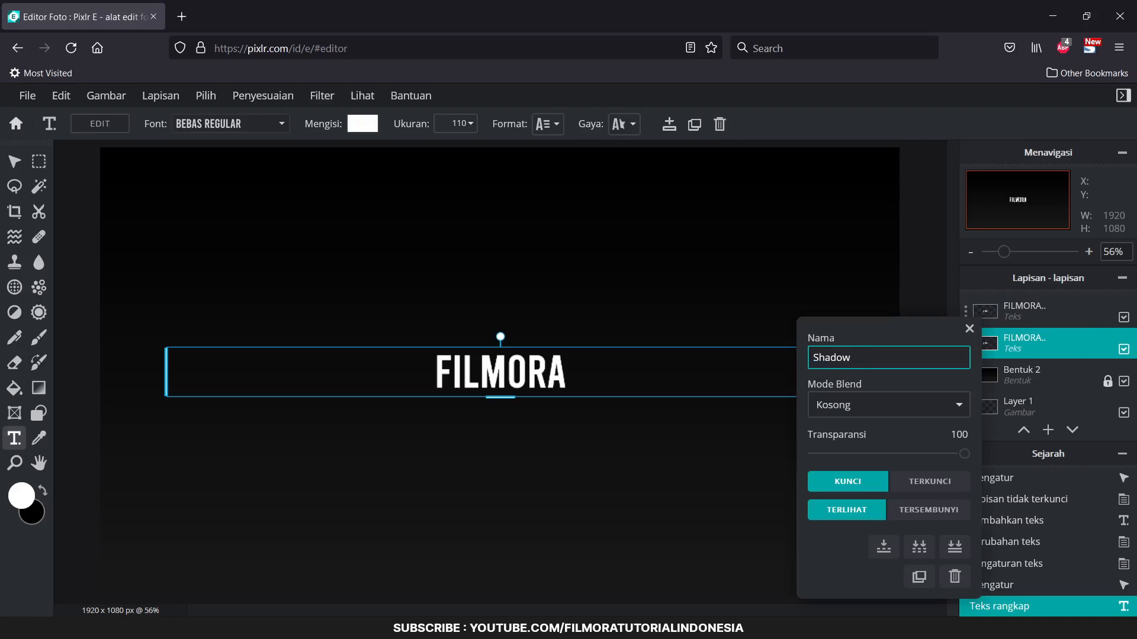
# Step: Finish naming the lower text layer Shadow and lock the upper FILMORA text layer
pyautogui.write('hadow')
pyautogui.click(969, 329)
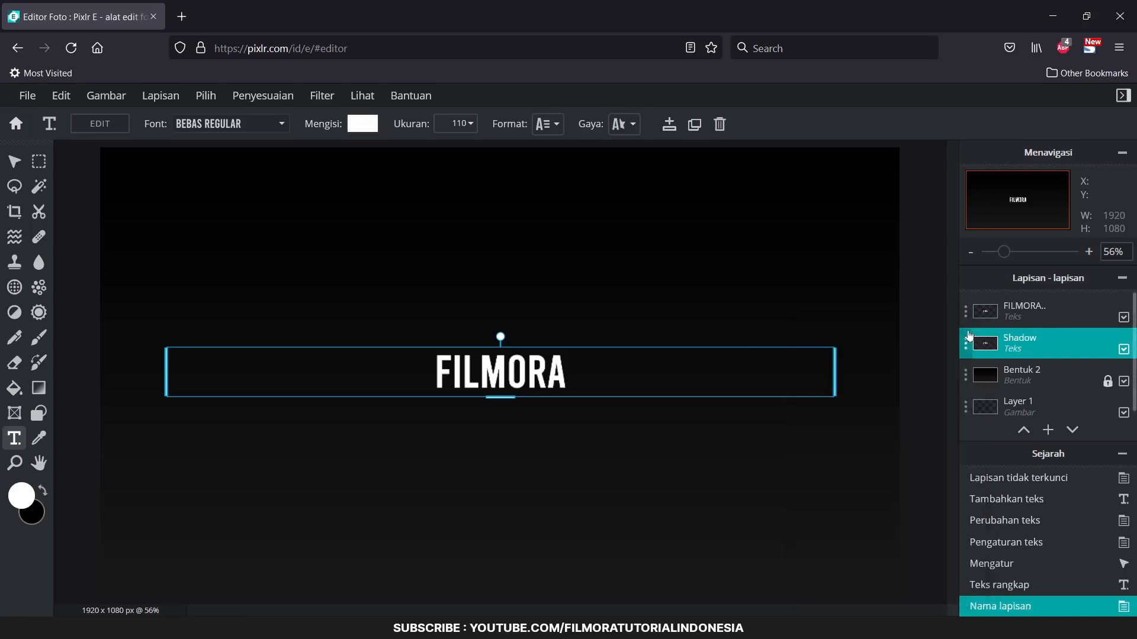
pyautogui.click(1056, 308)
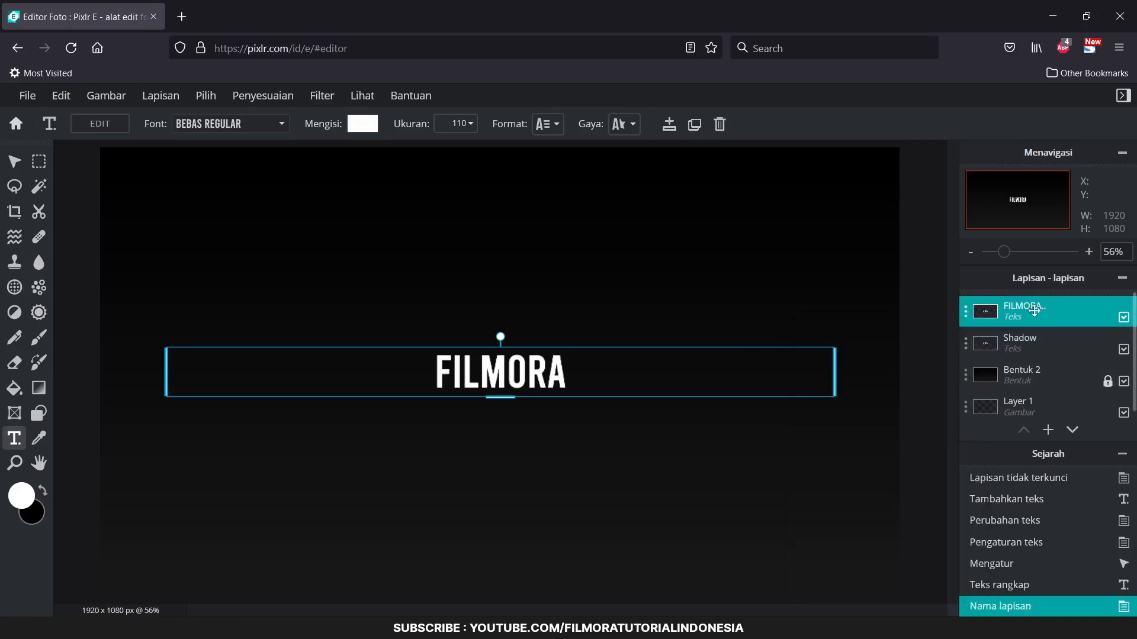
pyautogui.click(966, 312)
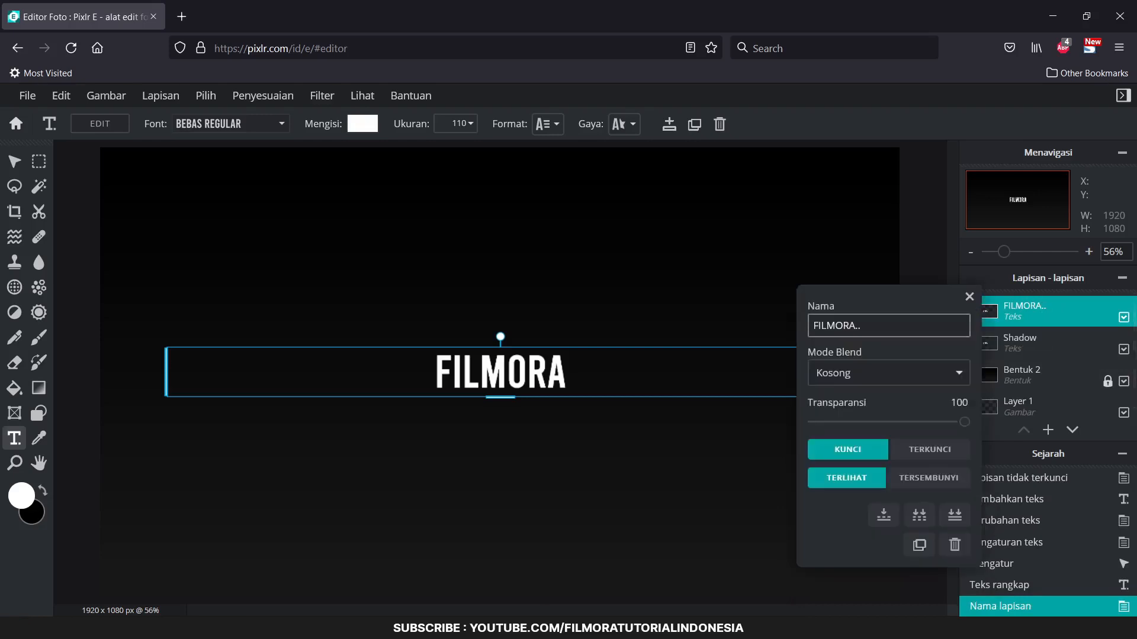
pyautogui.click(939, 447)
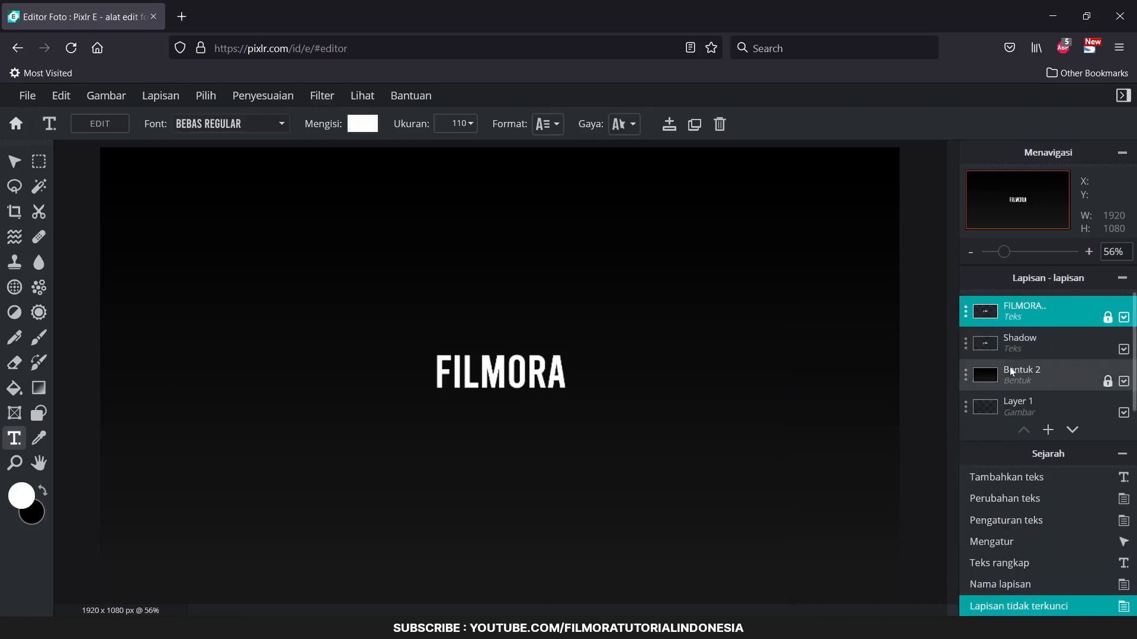
# Step: Fill the Shadow layer's text with black (#000000) and offset it slightly down and to the right of the white text
pyautogui.click(1020, 344)
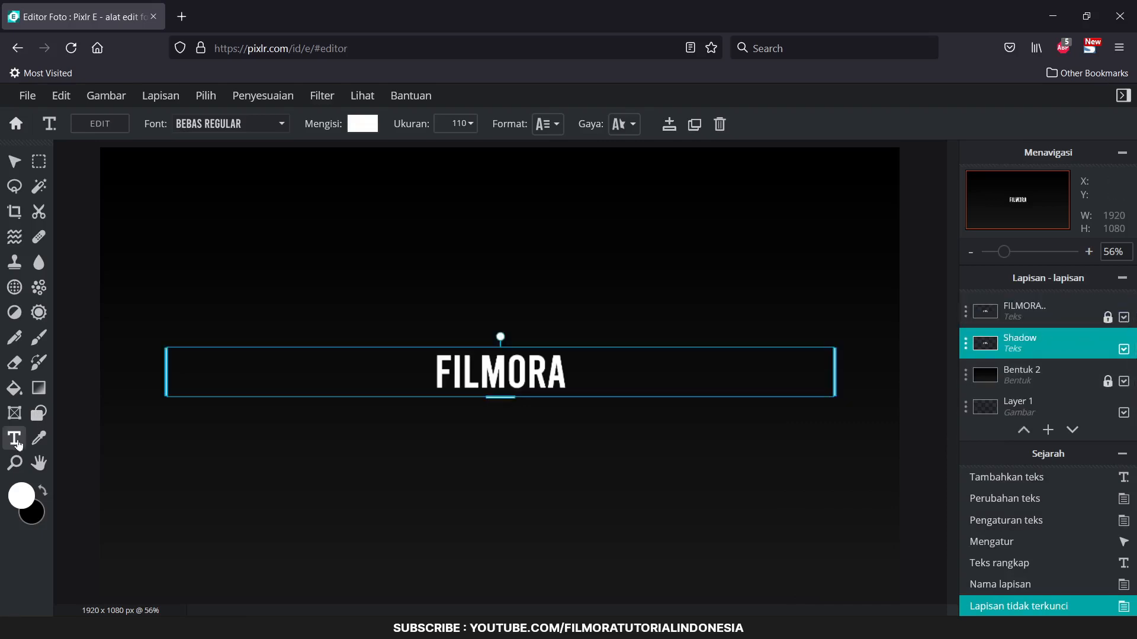
pyautogui.doubleClick(518, 374)
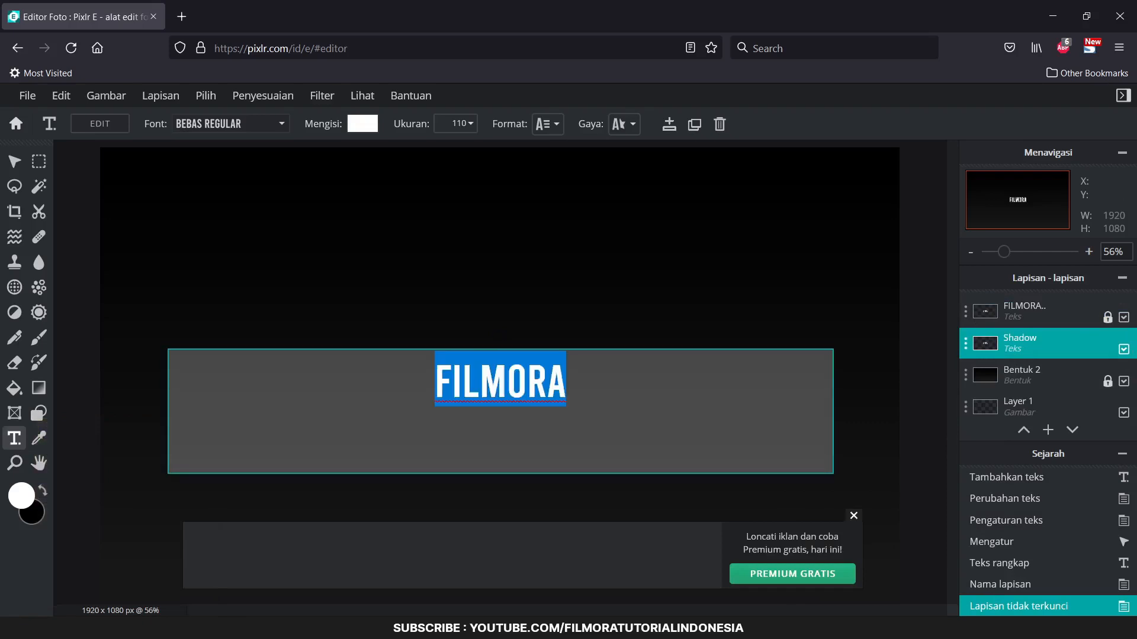
pyautogui.click(361, 126)
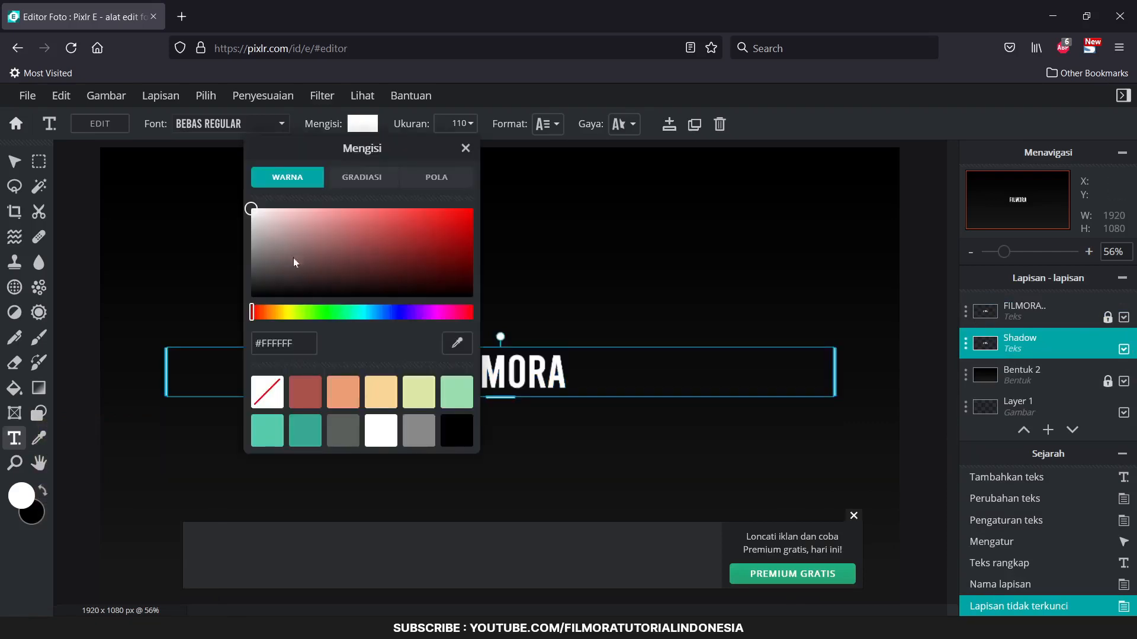
pyautogui.moveTo(294, 262); pyautogui.dragTo(240, 318)
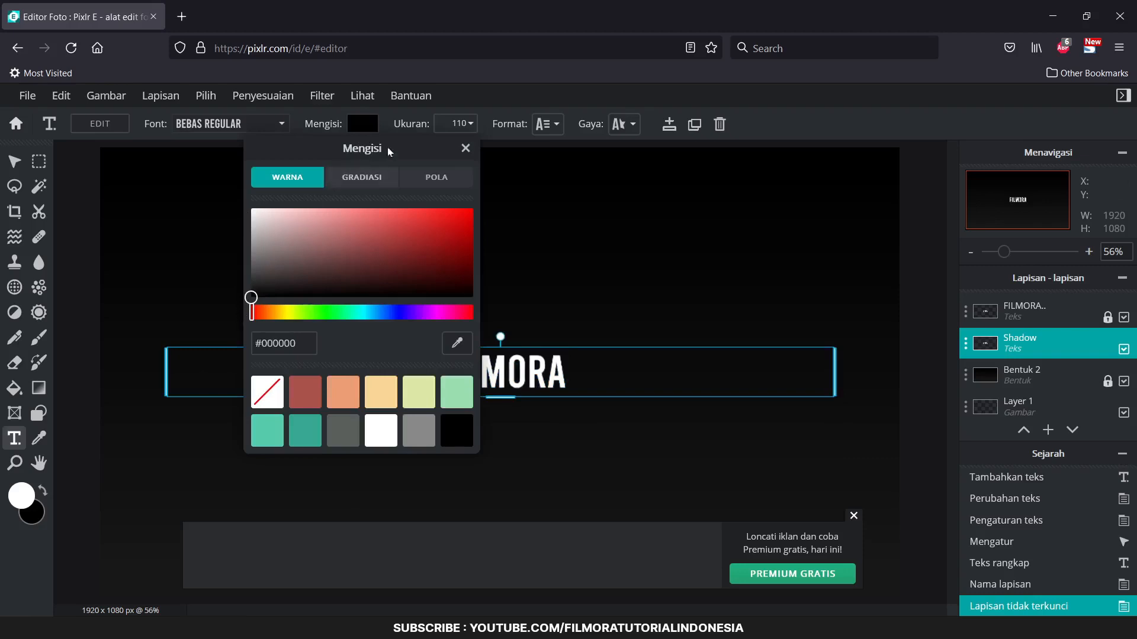
pyautogui.click(466, 150)
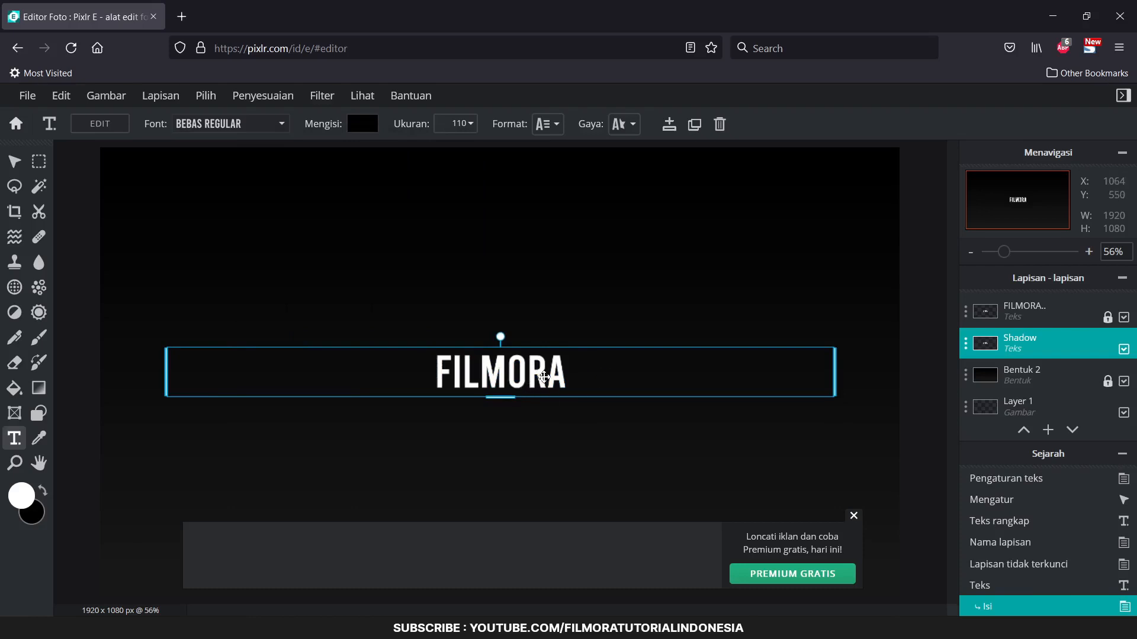
pyautogui.moveTo(544, 376); pyautogui.dragTo(524, 381)
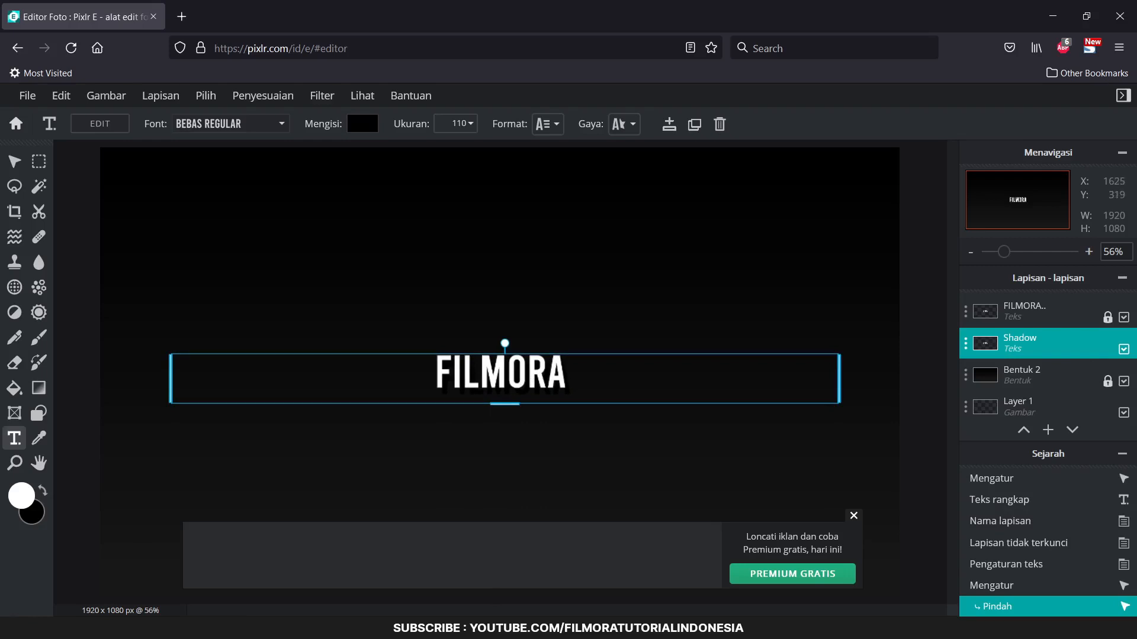
# Step: Quick-export the image as a PNG named filmora in the Downloads folder, replacing the existing file
pyautogui.click(28, 96)
pyautogui.moveTo(131, 258)
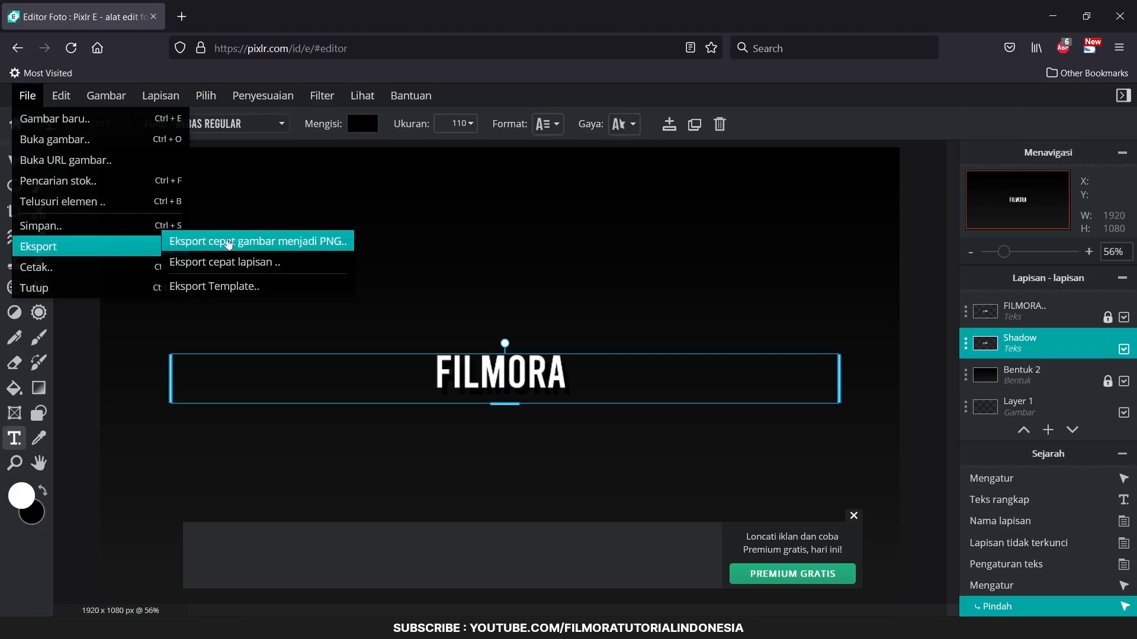
pyautogui.click(326, 243)
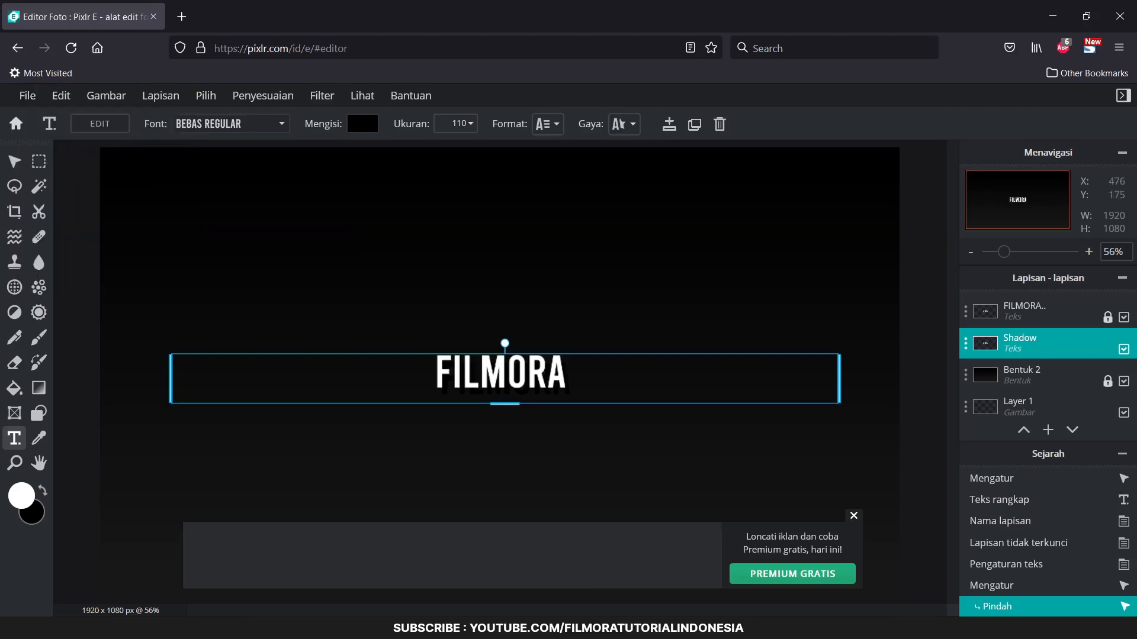
pyautogui.click(800, 566)
pyautogui.write('filmora')
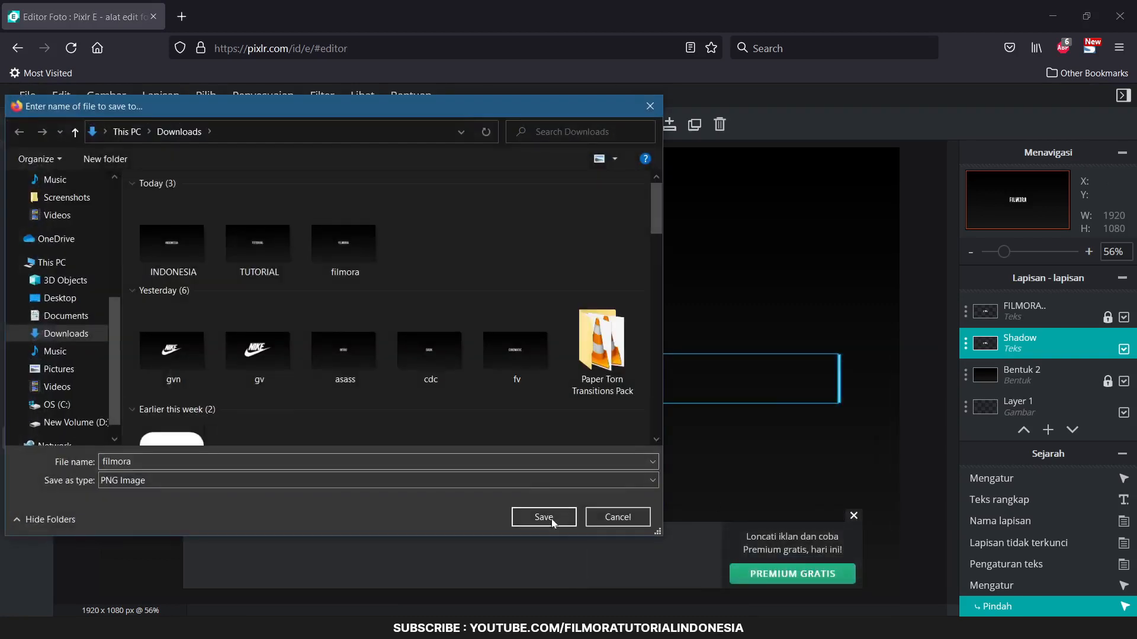
pyautogui.click(551, 520)
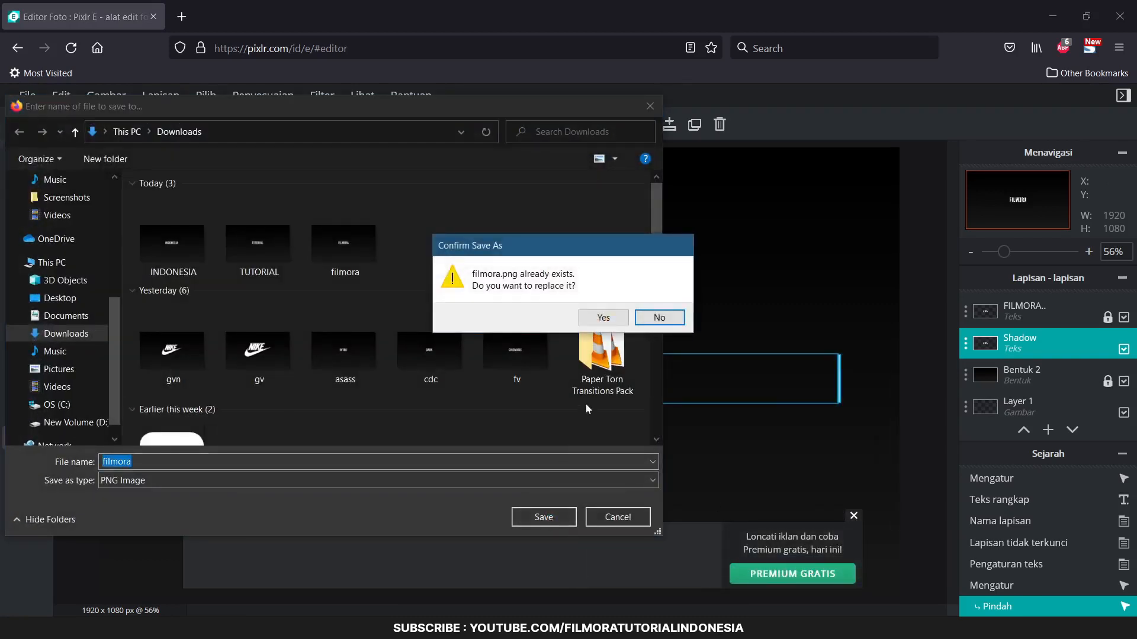
pyautogui.click(609, 323)
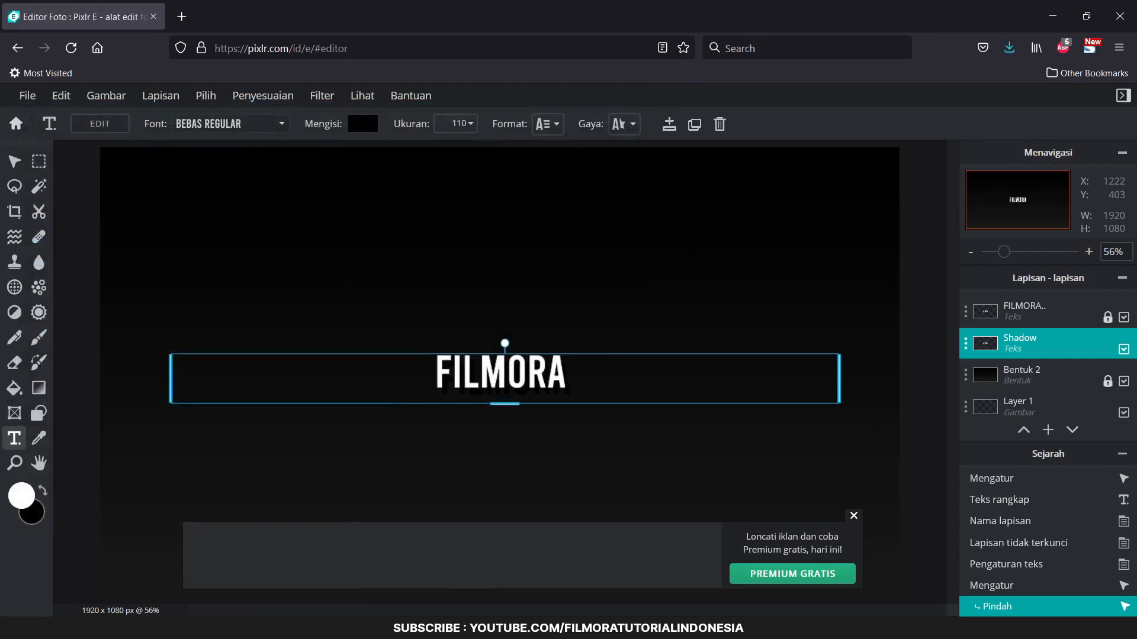
# Step: Unlock and hide the upper white FILMORA layer, and change the black shadow text to TUTORIAL
pyautogui.click(1108, 318)
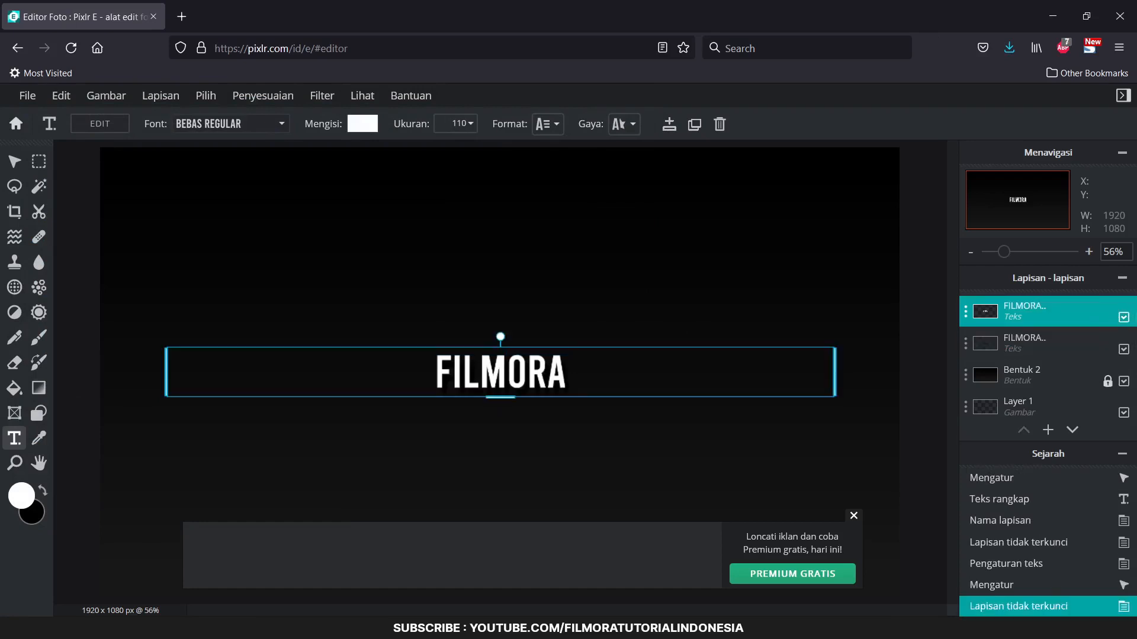
pyautogui.click(1123, 318)
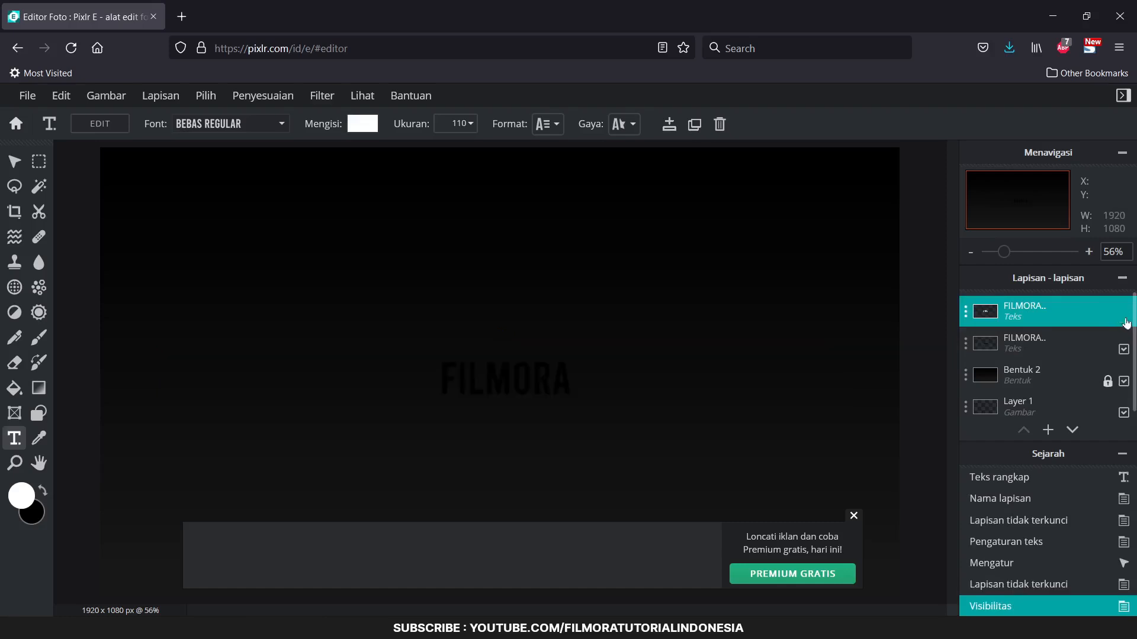
pyautogui.click(1042, 343)
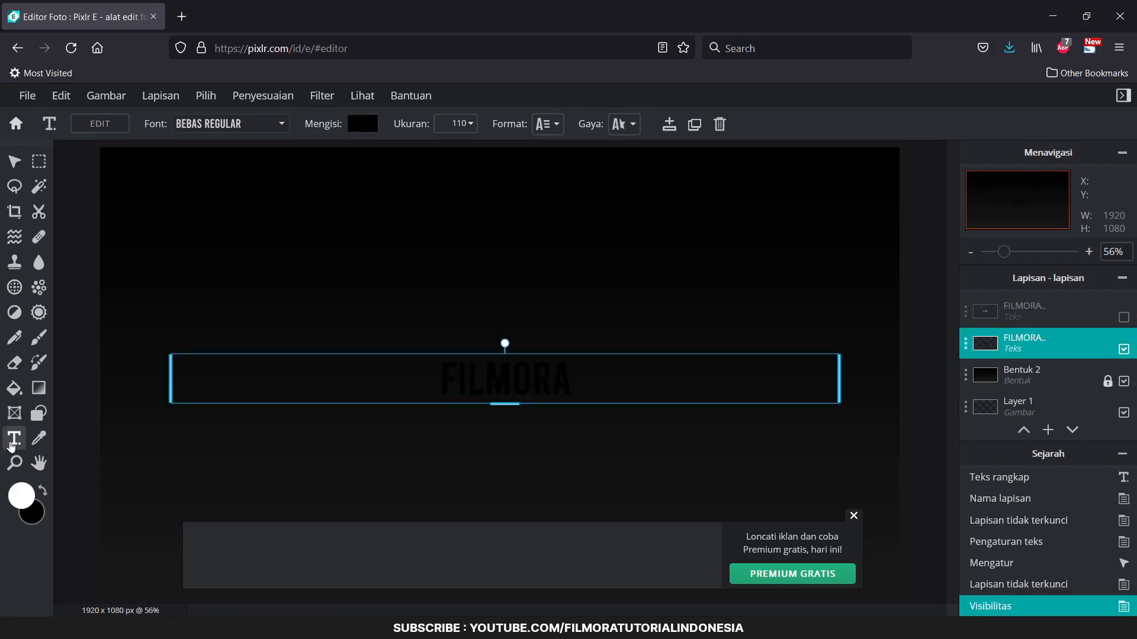
pyautogui.doubleClick(525, 386)
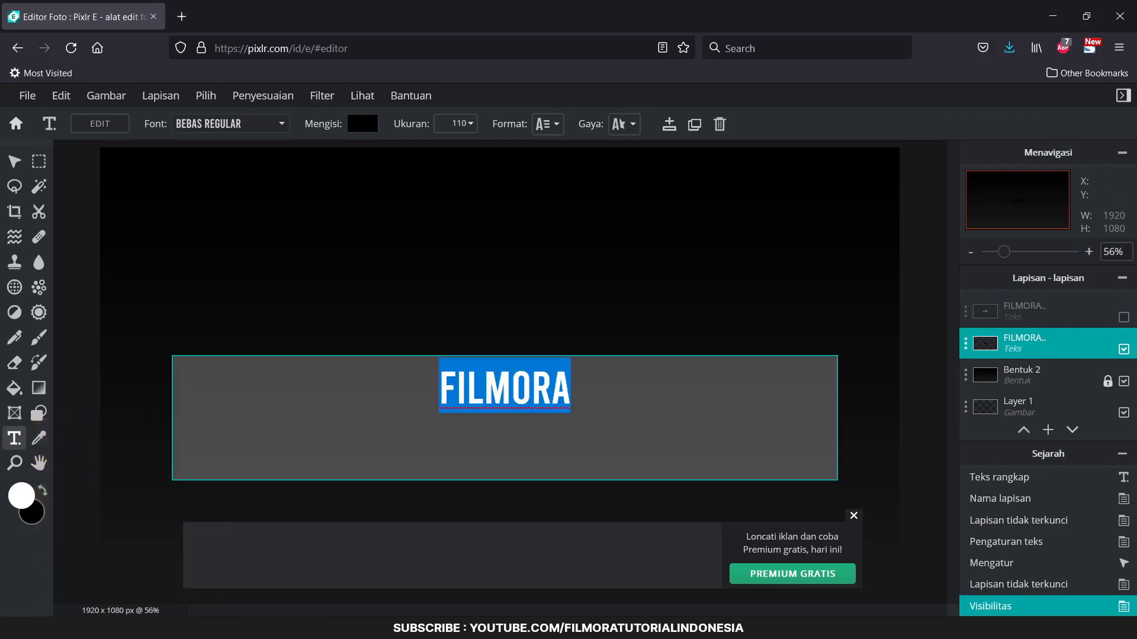
pyautogui.write('TUTORIAL')
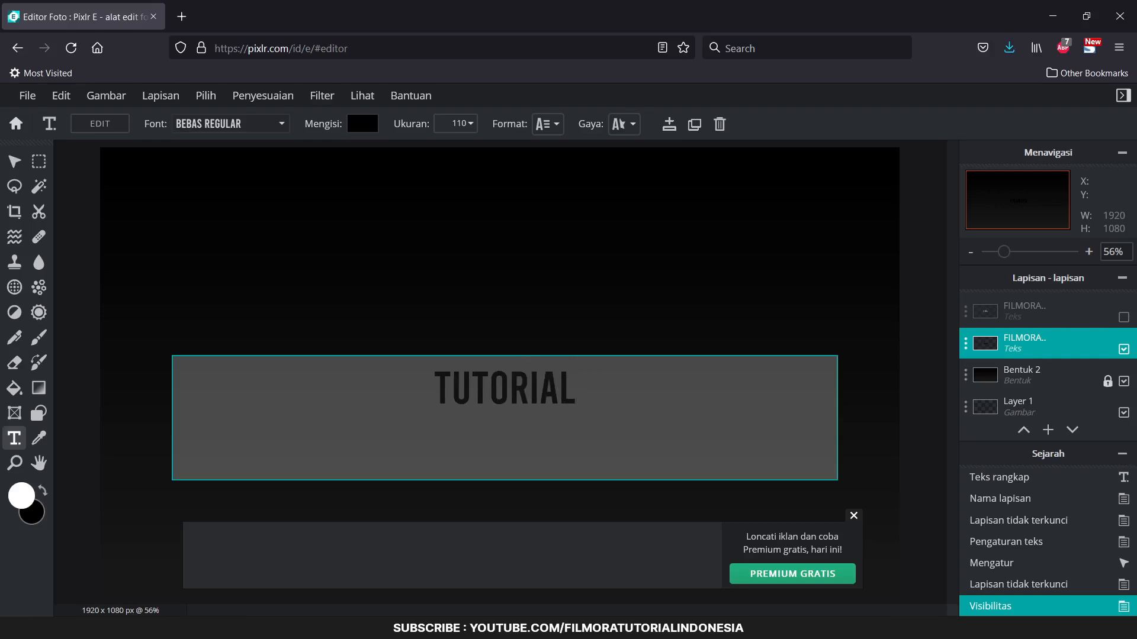
pyautogui.click(14, 161)
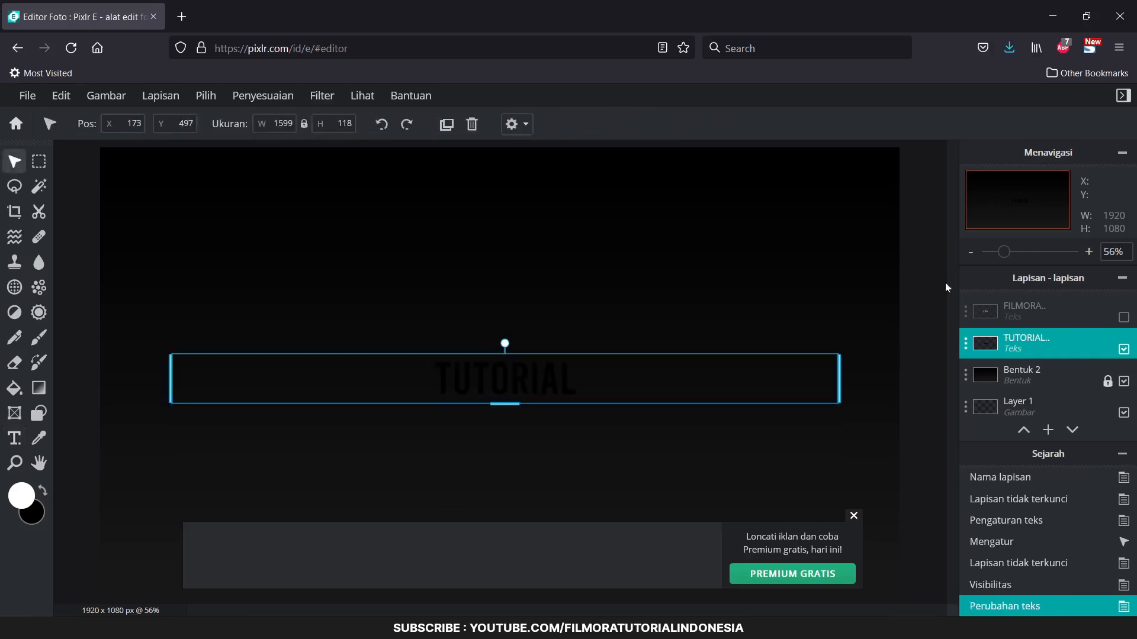
# Step: Show the white FILMORA layer again and replace its text with TUTORIAL
pyautogui.click(1124, 320)
pyautogui.click(1026, 311)
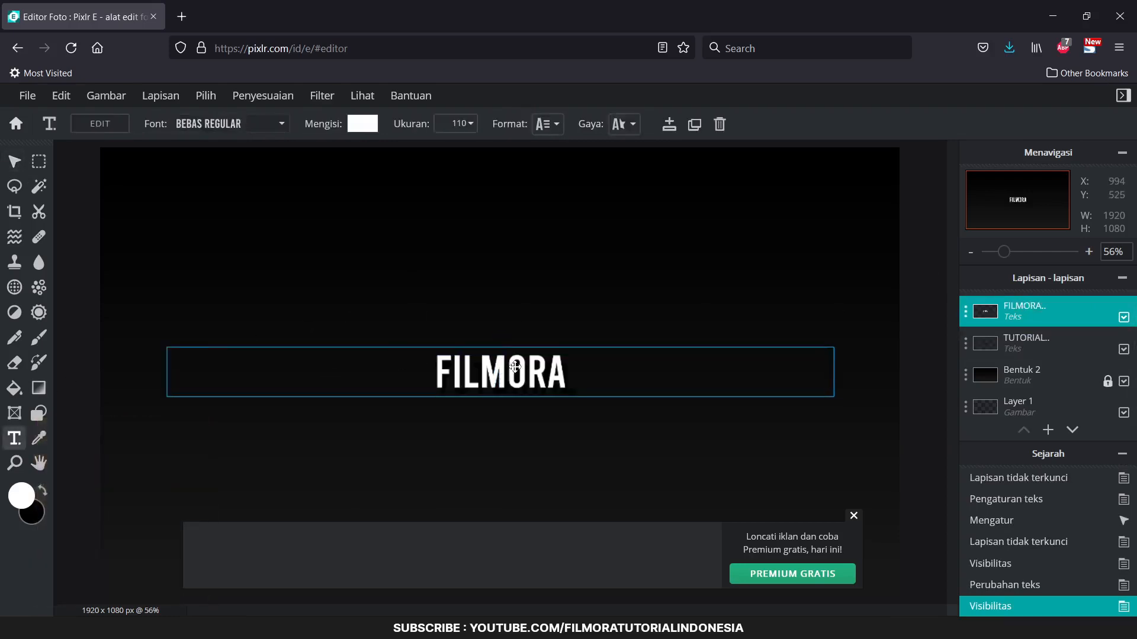
pyautogui.doubleClick(513, 366)
pyautogui.write('TUTORIAL')
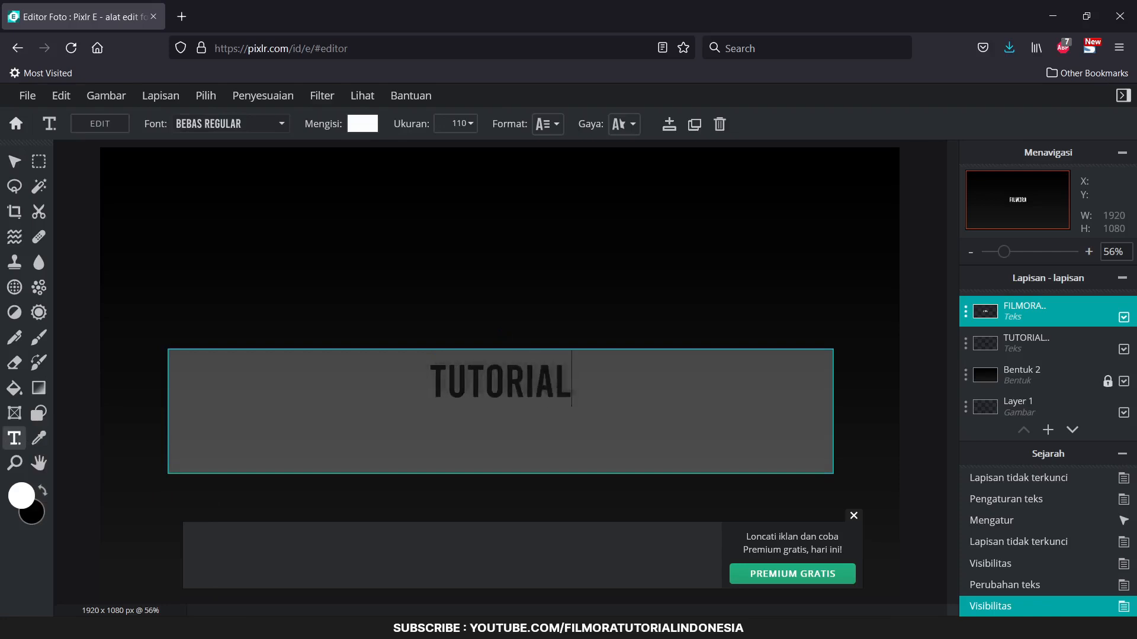
pyautogui.click(15, 162)
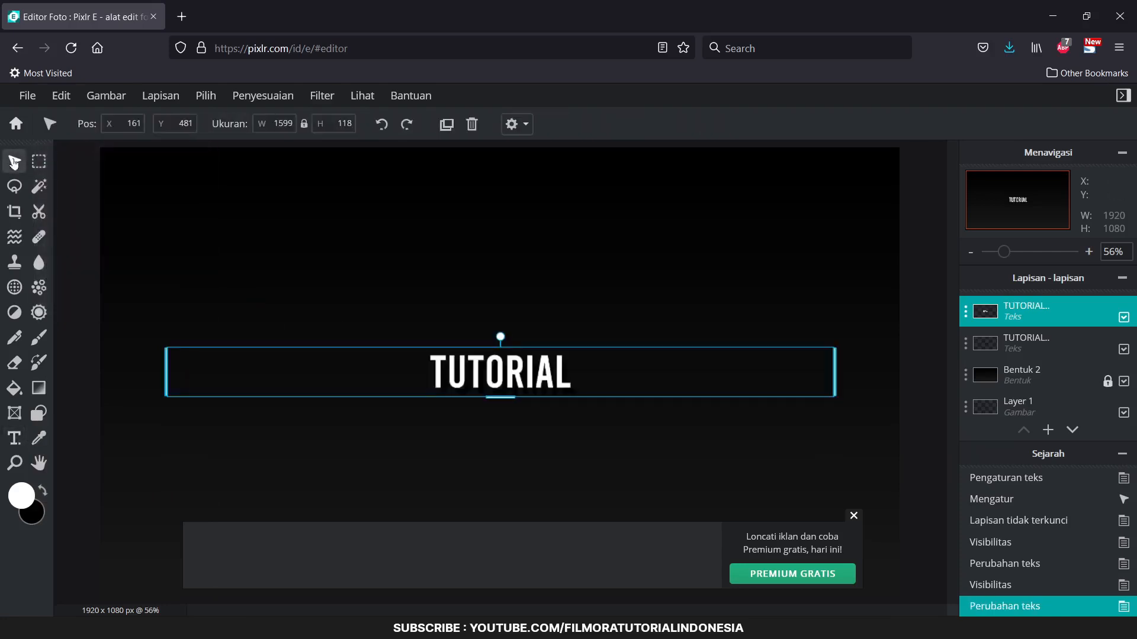
# Step: Quick-export the image as a PNG over the existing TUTORIAL file in the Downloads folder
pyautogui.click(27, 95)
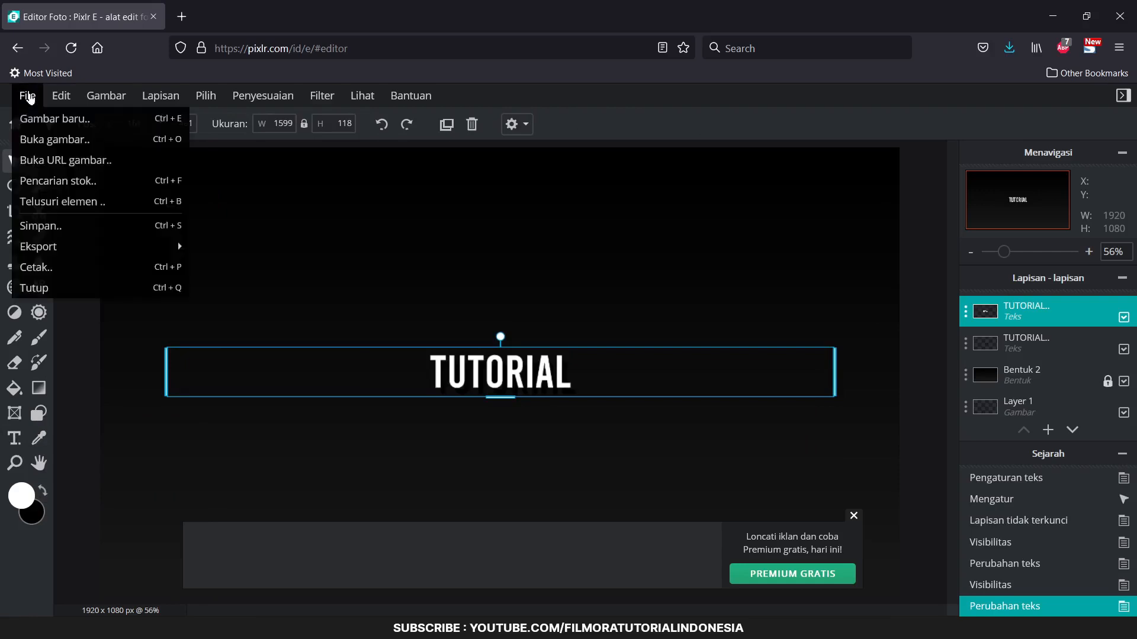
pyautogui.moveTo(144, 248)
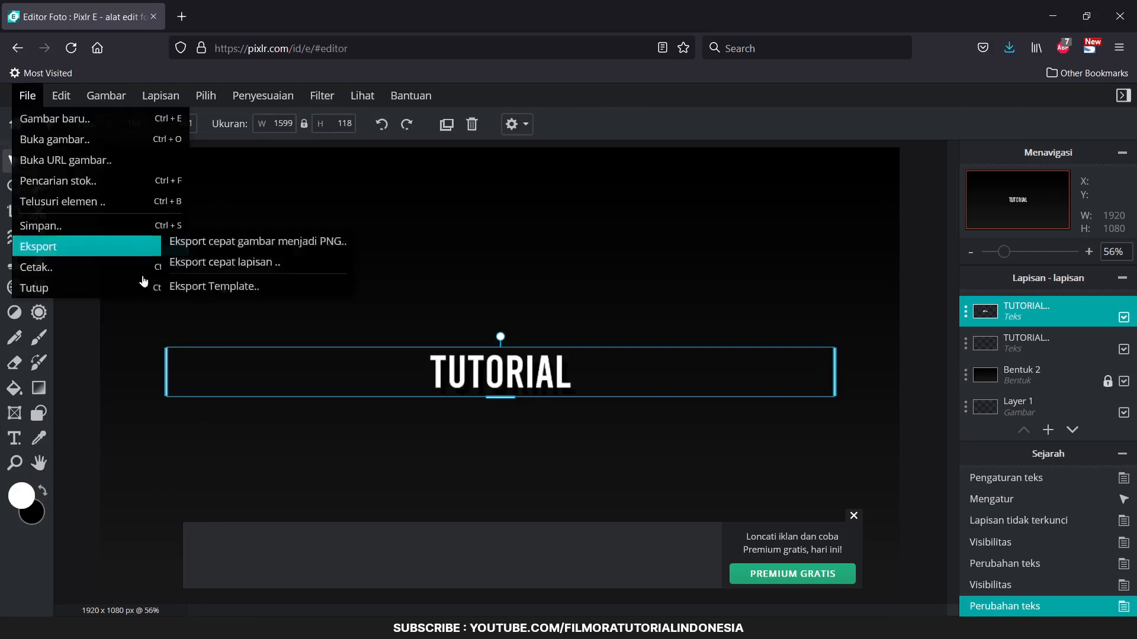
pyautogui.click(235, 242)
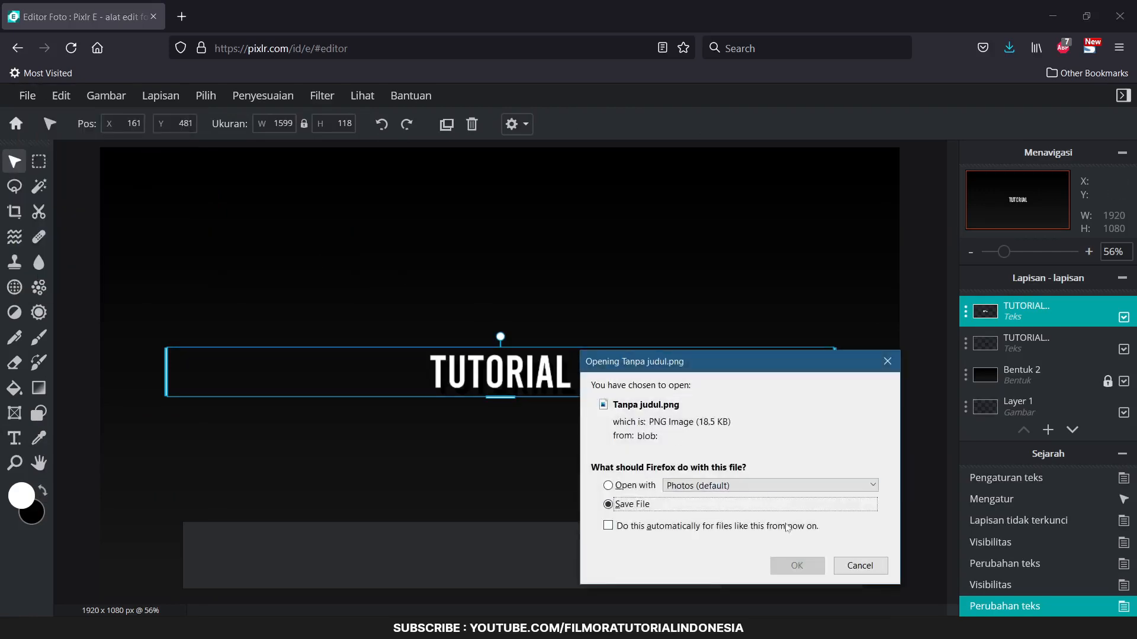
pyautogui.click(797, 566)
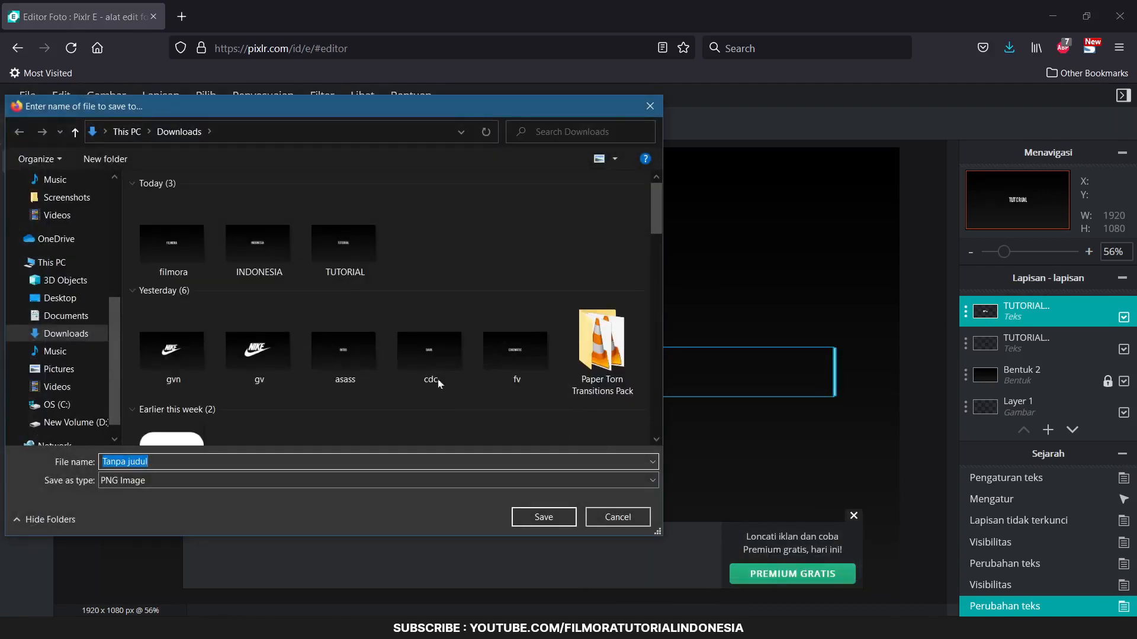
pyautogui.click(368, 259)
pyautogui.click(546, 517)
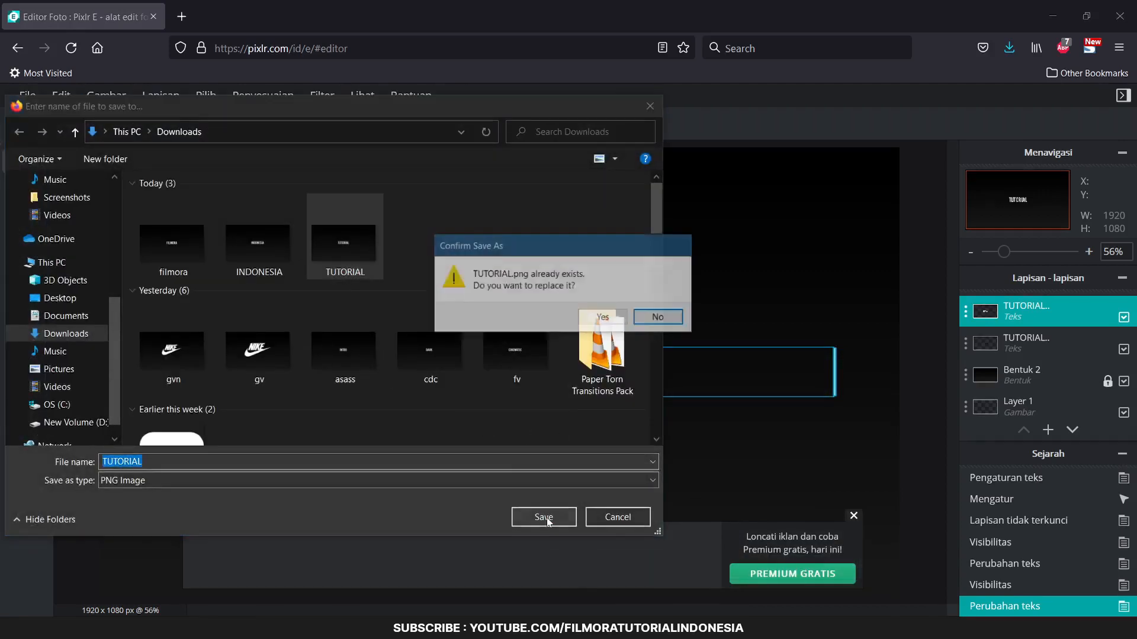
pyautogui.click(603, 319)
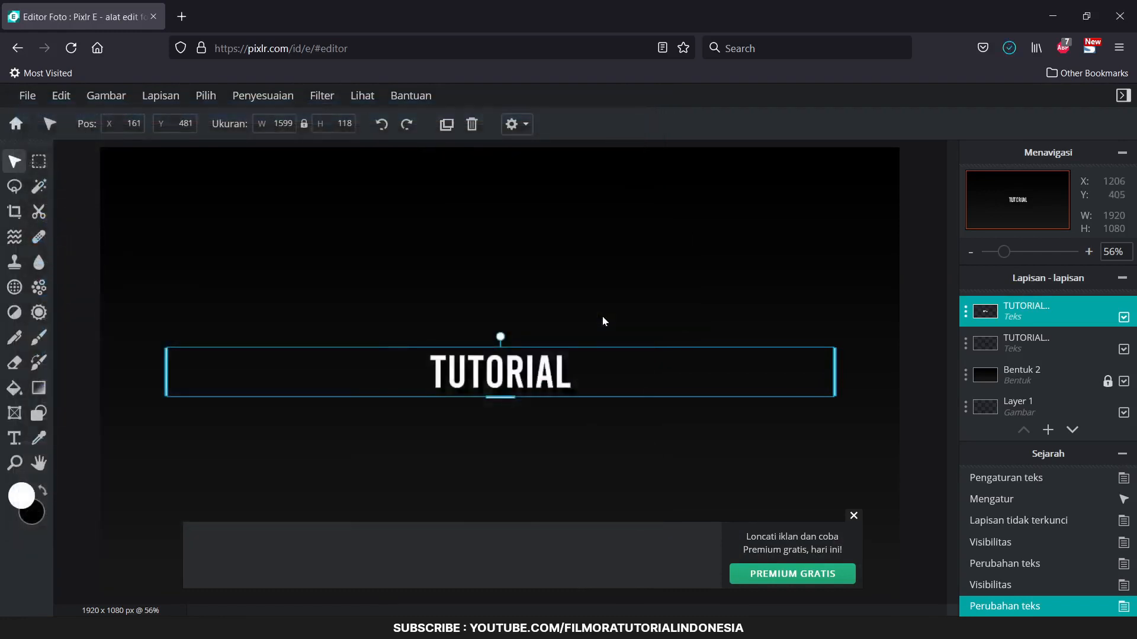
# Step: Hide the white TUTORIAL layer and change the black shadow text to INDONESIA
pyautogui.click(1124, 318)
pyautogui.click(1040, 344)
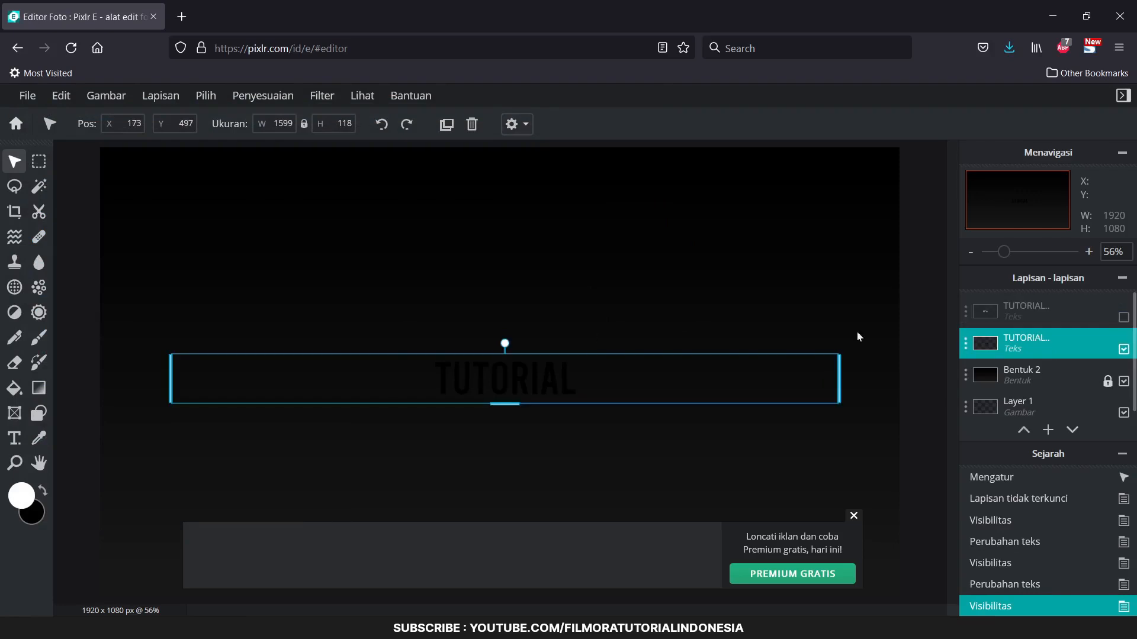
pyautogui.click(15, 438)
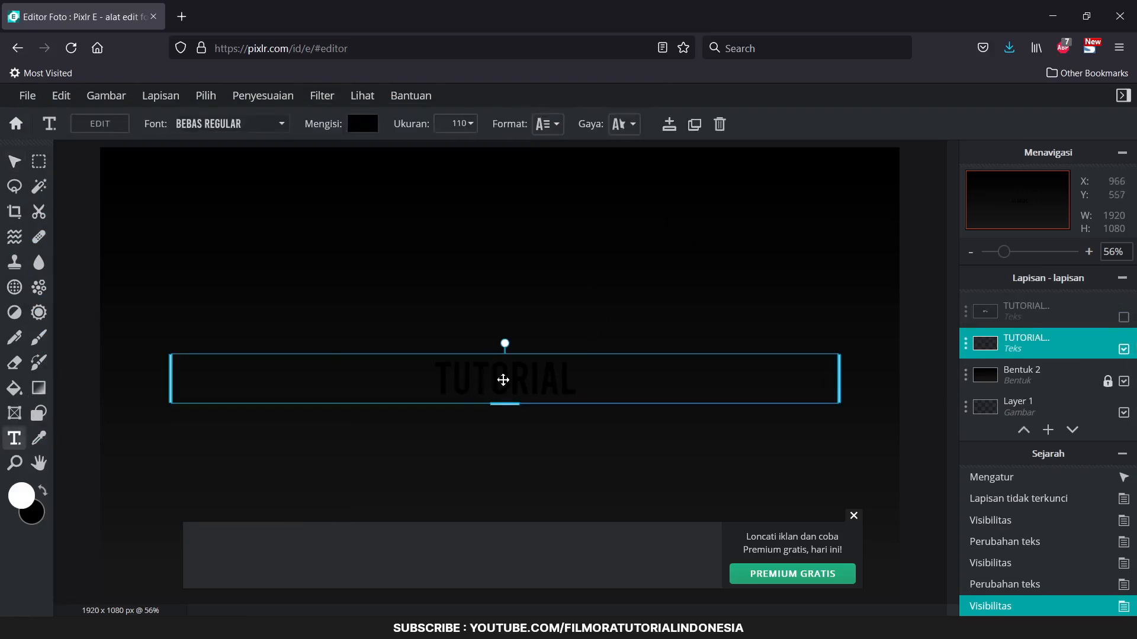
pyautogui.click(505, 379)
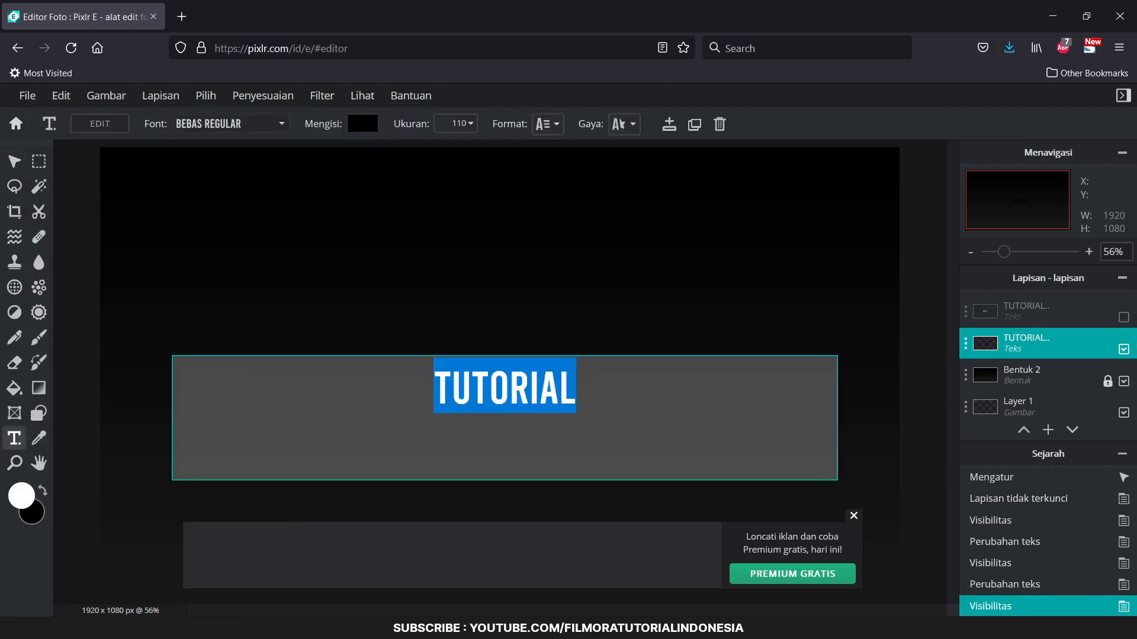
pyautogui.write('INDONESIA')
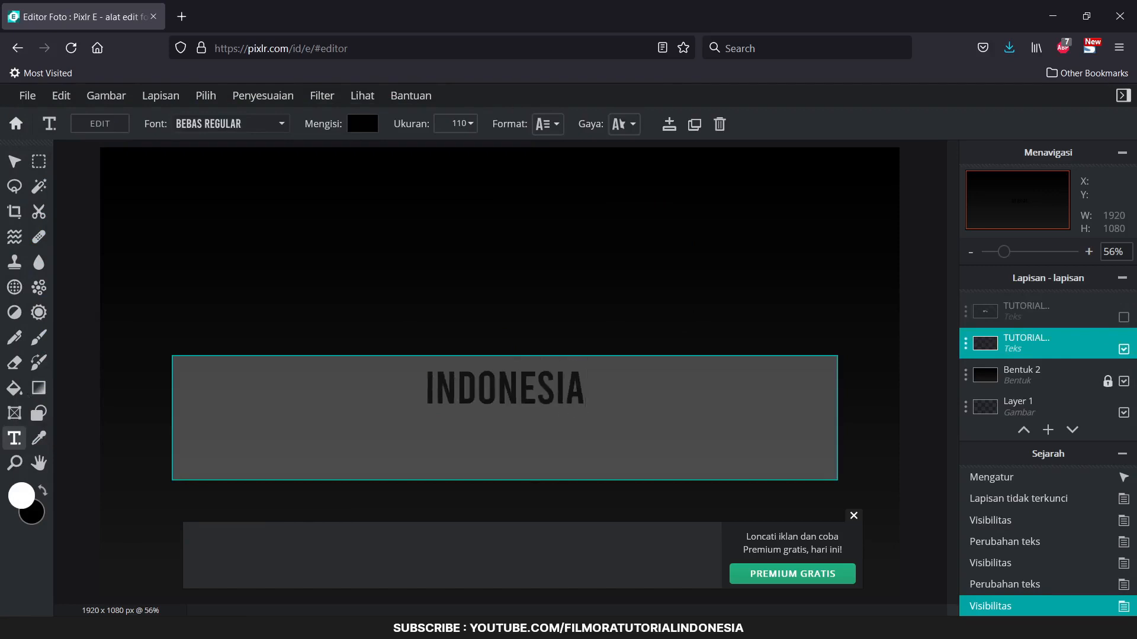
pyautogui.click(15, 161)
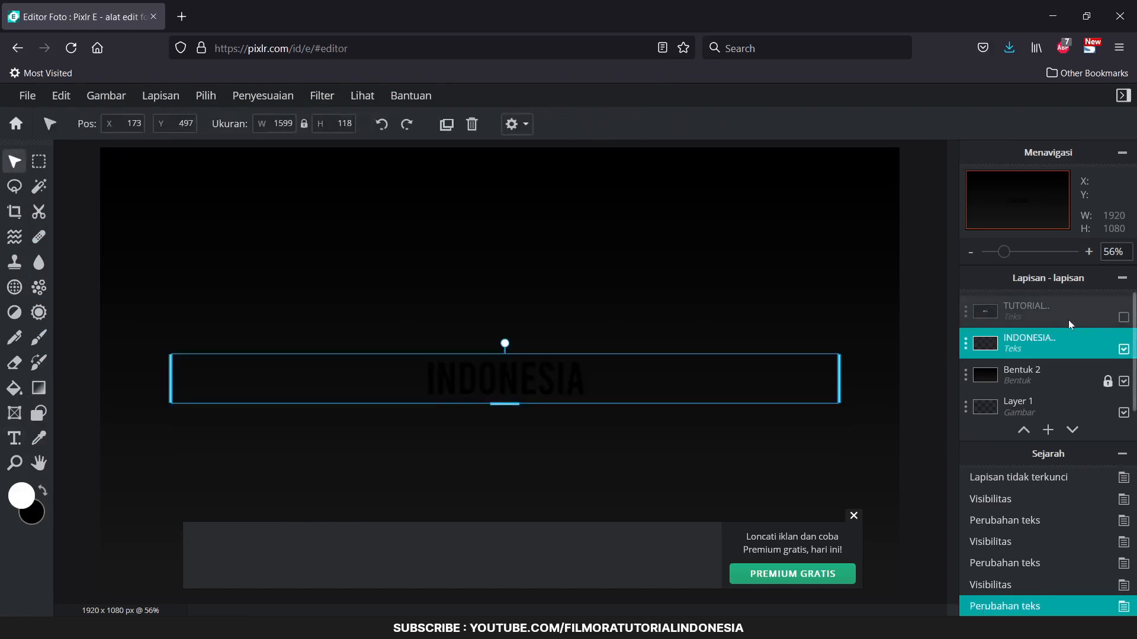
# Step: Show the white TUTORIAL layer again and replace its text with INDONESIA
pyautogui.click(1123, 317)
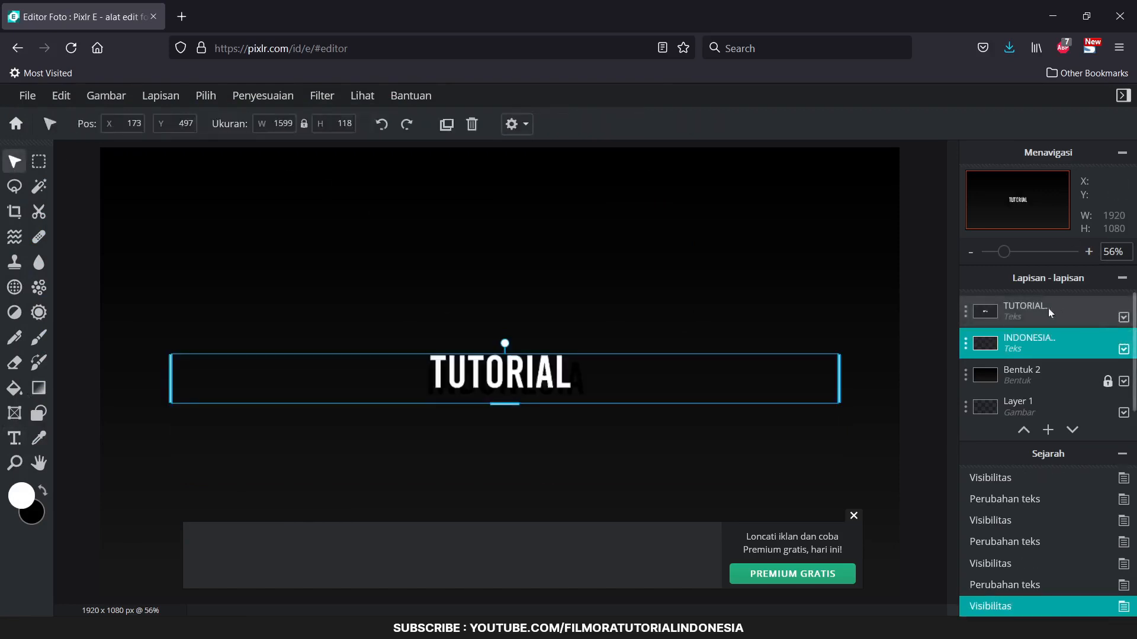
pyautogui.click(1018, 306)
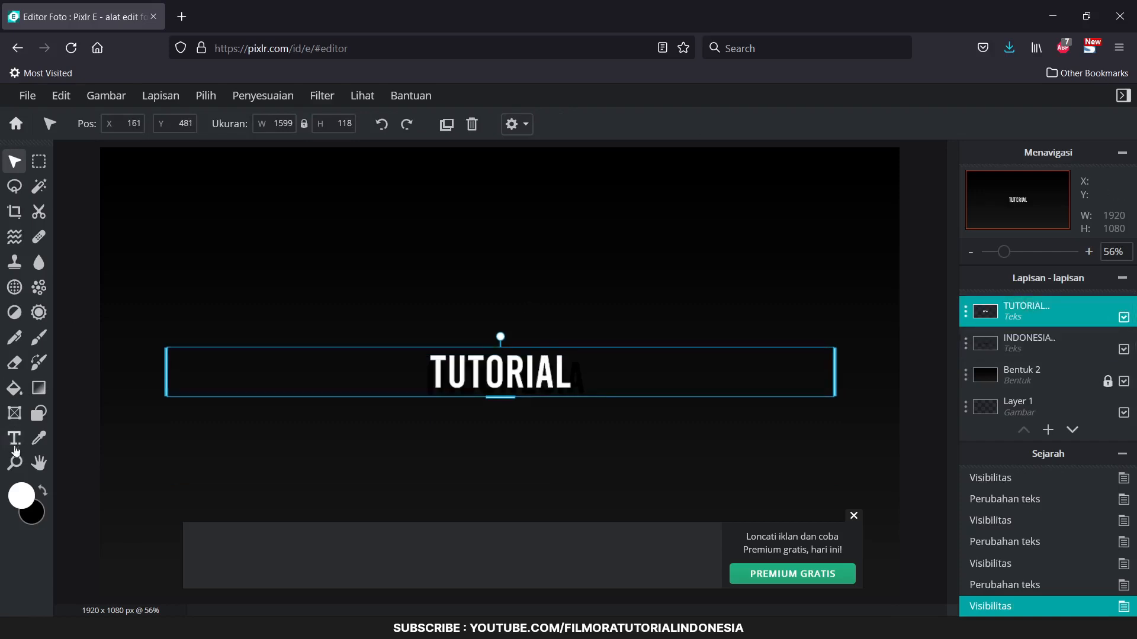
pyautogui.click(15, 438)
pyautogui.doubleClick(541, 373)
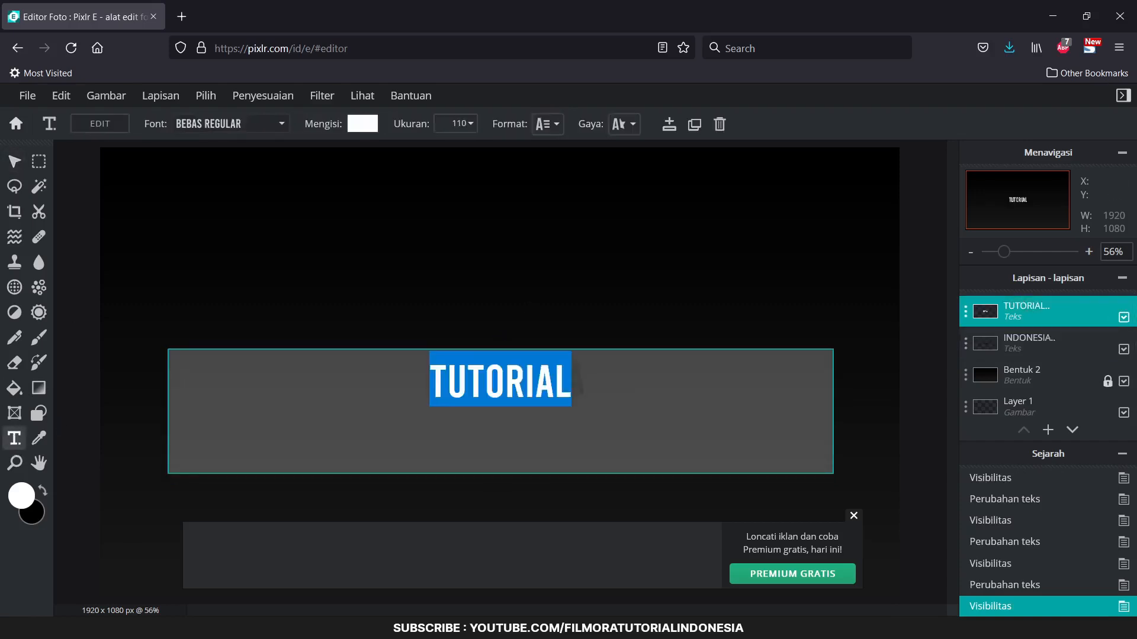
pyautogui.press('BackSpace')
pyautogui.write('INDONESIA')
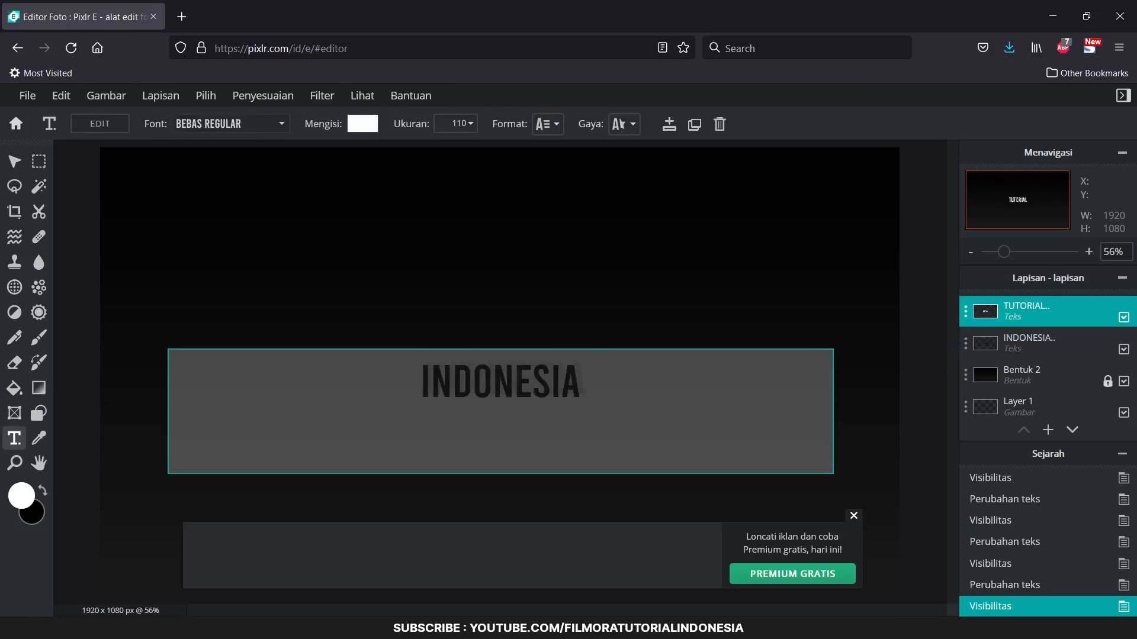
pyautogui.click(14, 161)
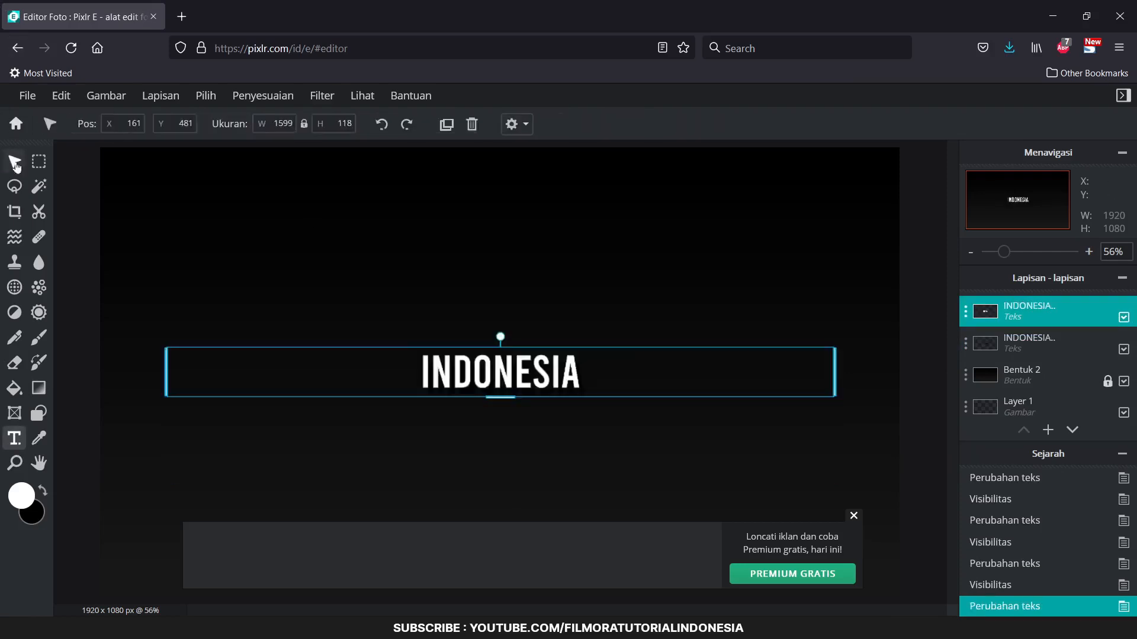
# Step: Quick-export the image as a PNG over the existing INDONESIA file in the Downloads folder
pyautogui.click(37, 103)
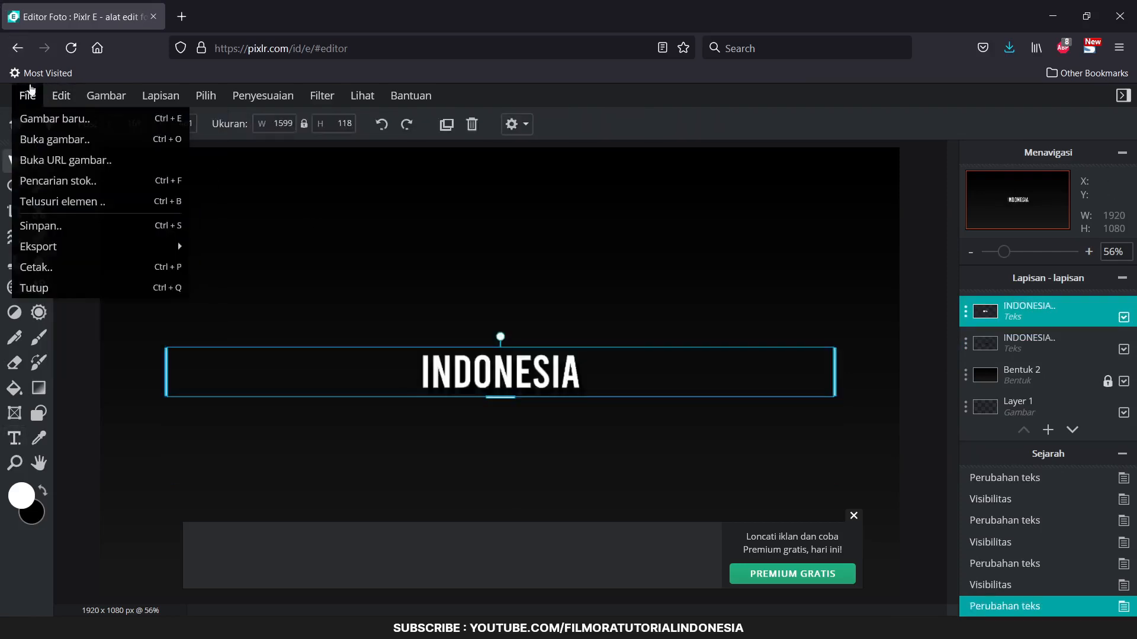
pyautogui.moveTo(83, 246)
pyautogui.click(208, 240)
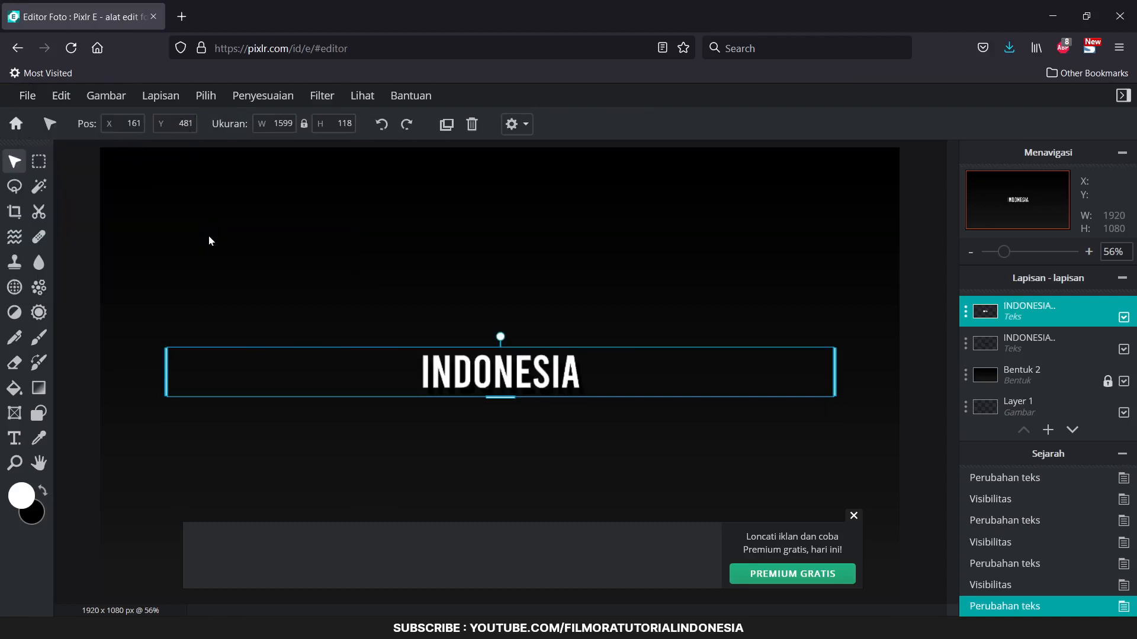
pyautogui.click(797, 566)
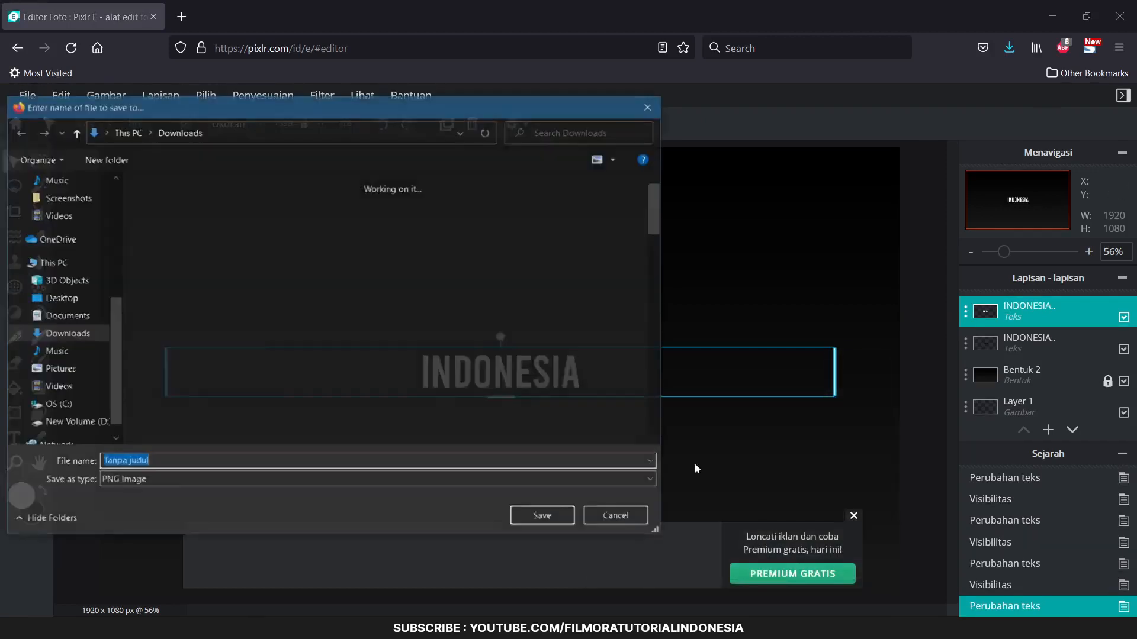
pyautogui.click(344, 249)
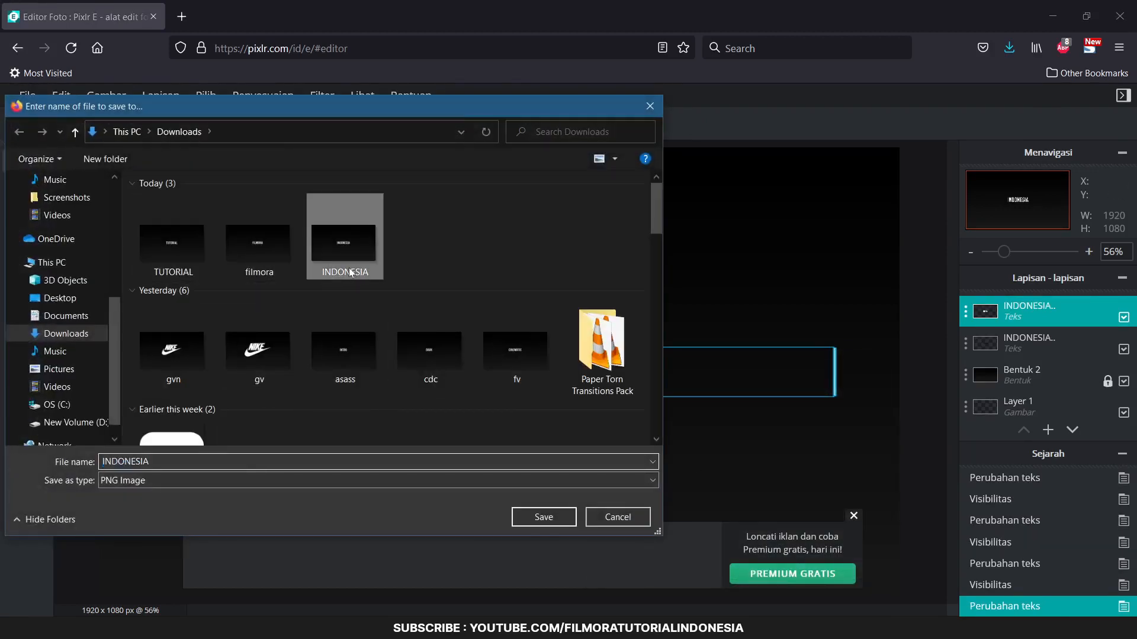
pyautogui.click(543, 517)
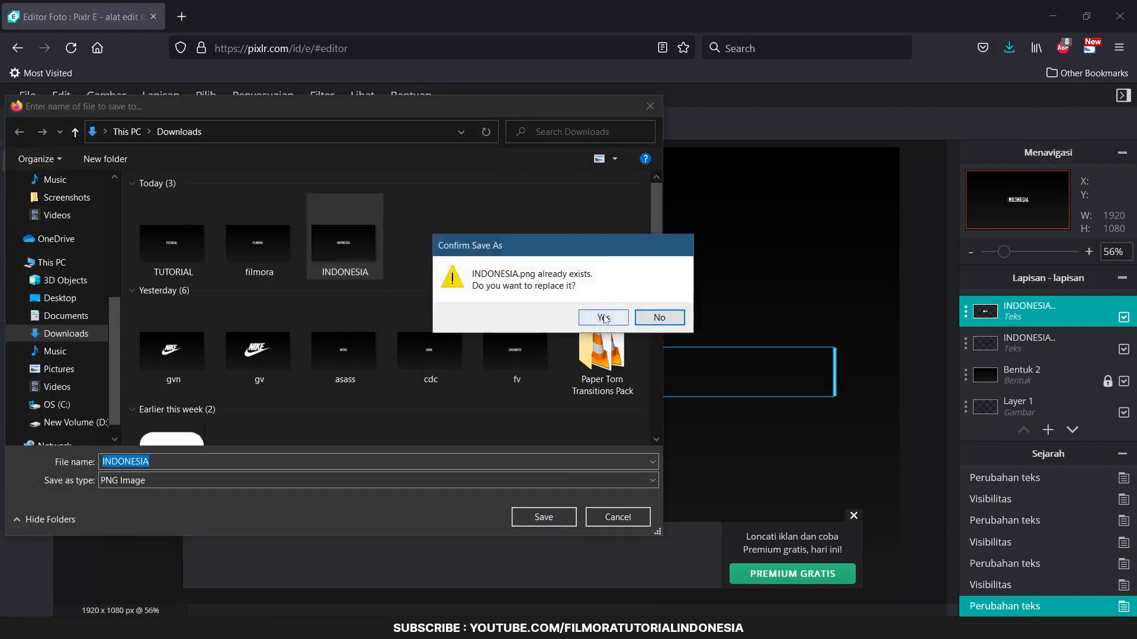
pyautogui.click(605, 315)
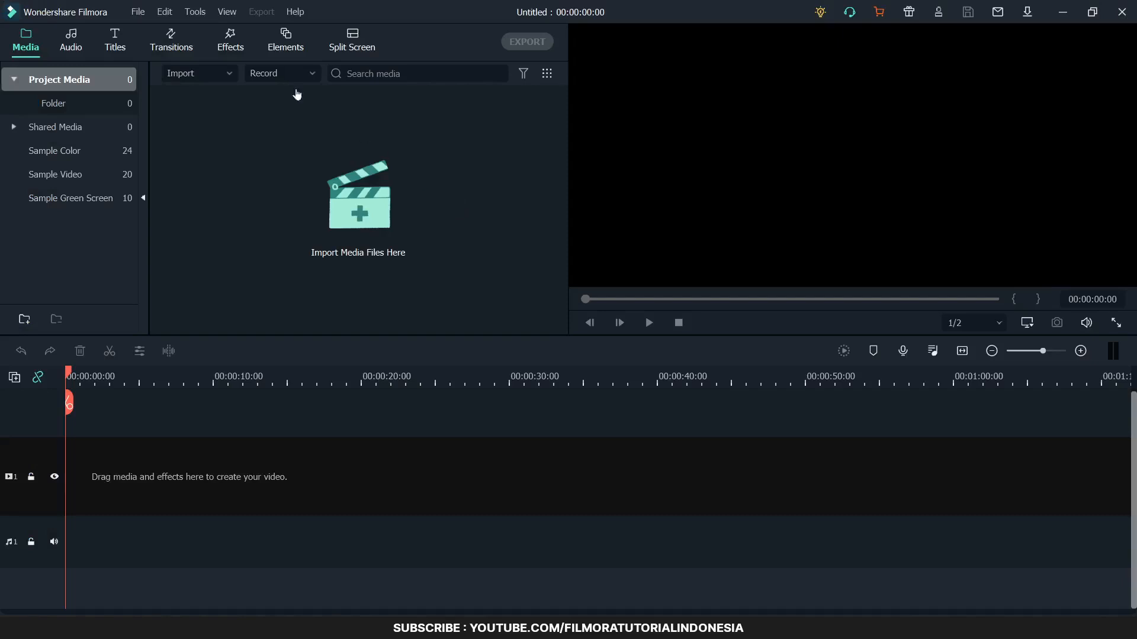
# Step: In Filmora, import the INDONESIA, TUTORIAL and filmora images from Downloads, plus epiccinematicintroaudio and LightVidClip from the Dark Cinematic Title folder
pyautogui.click(343, 176)
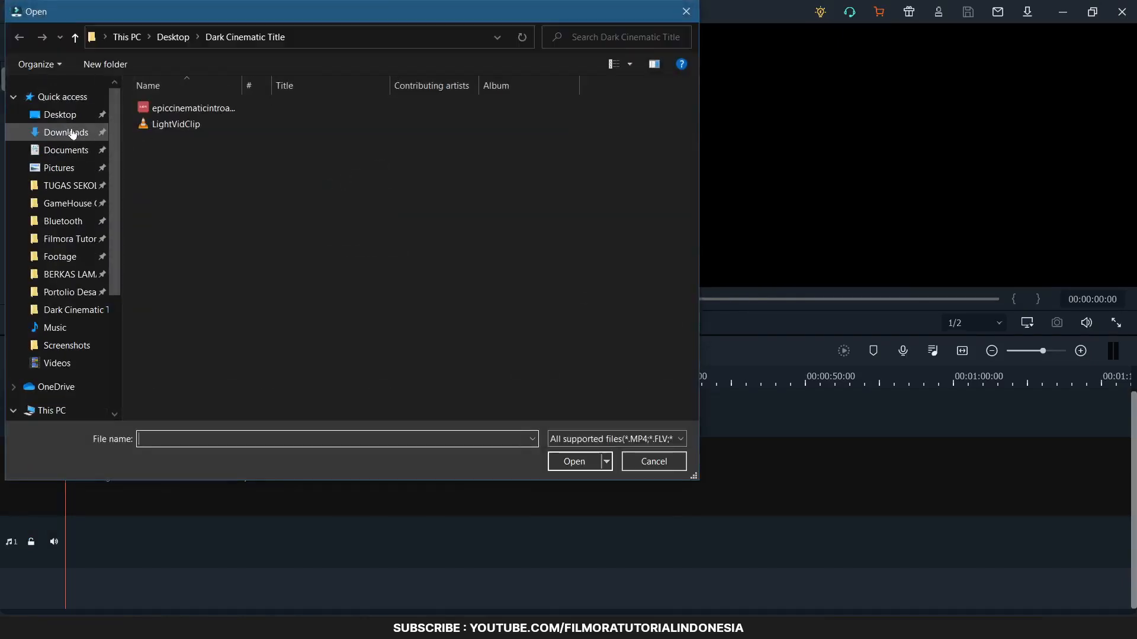
pyautogui.click(71, 134)
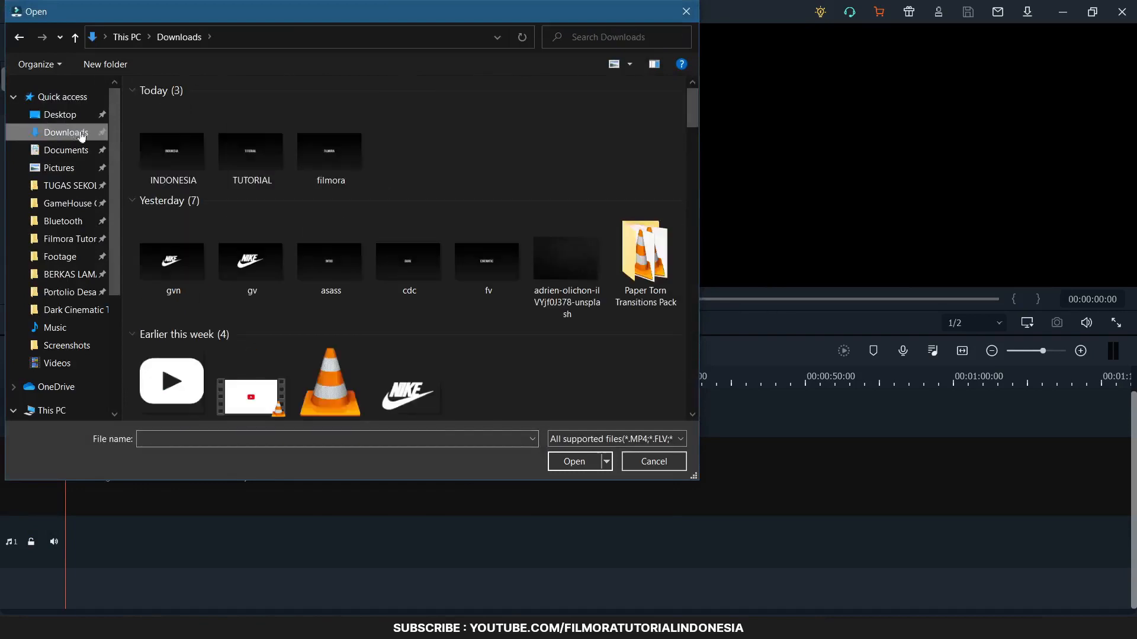
pyautogui.click(189, 149)
pyautogui.keyDown('ctrl'); pyautogui.click(256, 161); pyautogui.keyUp('ctrl')
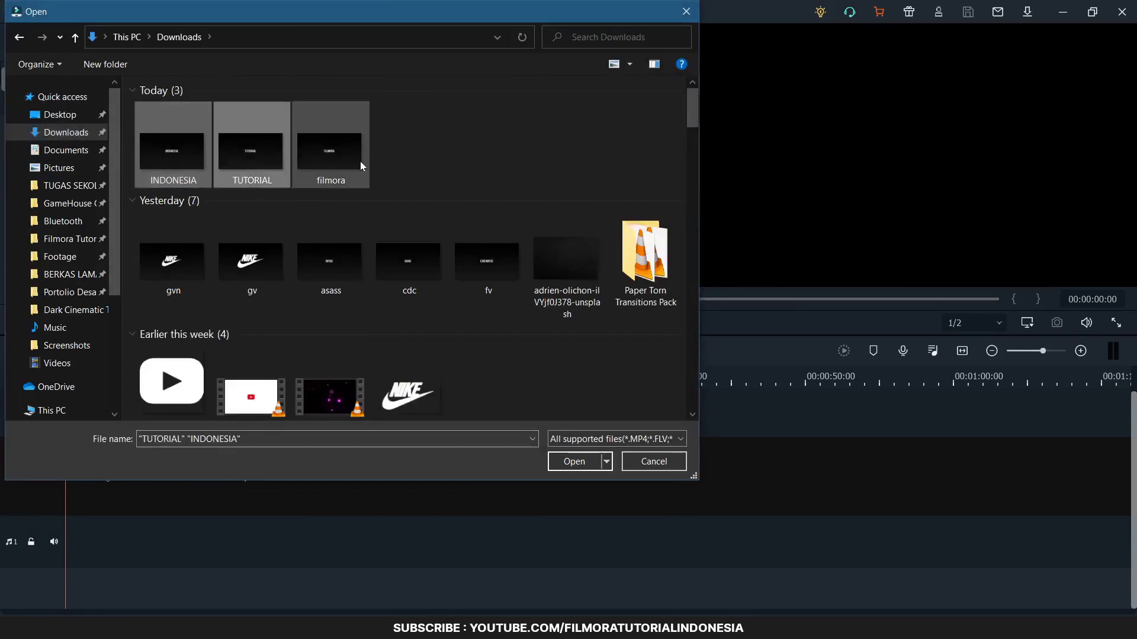
pyautogui.keyDown('ctrl'); pyautogui.click(360, 161); pyautogui.keyUp('ctrl')
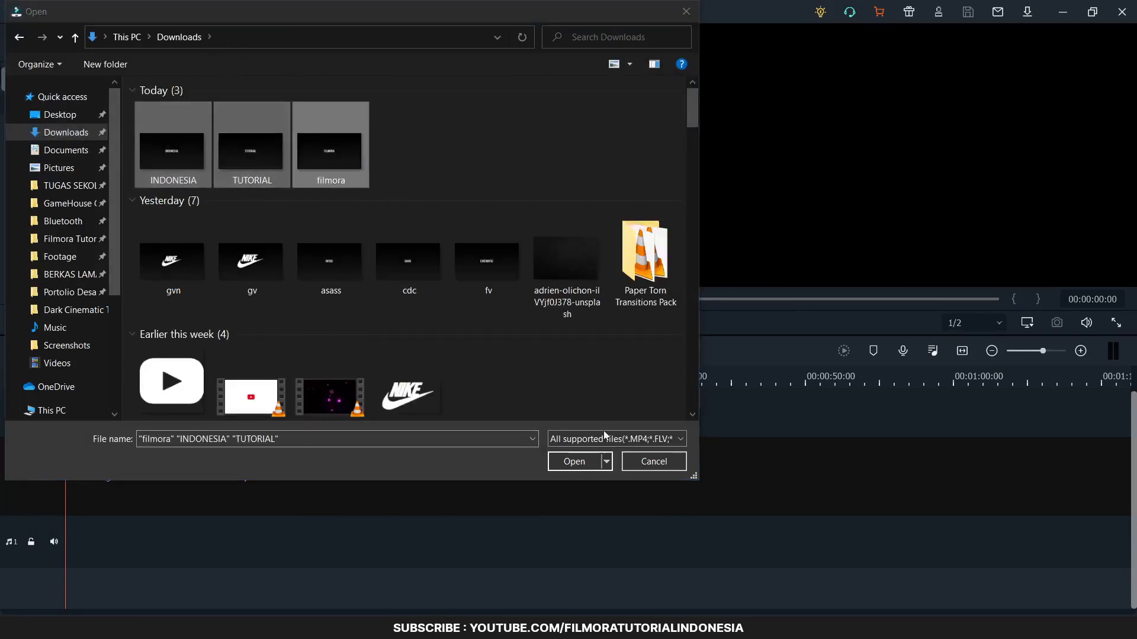
pyautogui.click(565, 463)
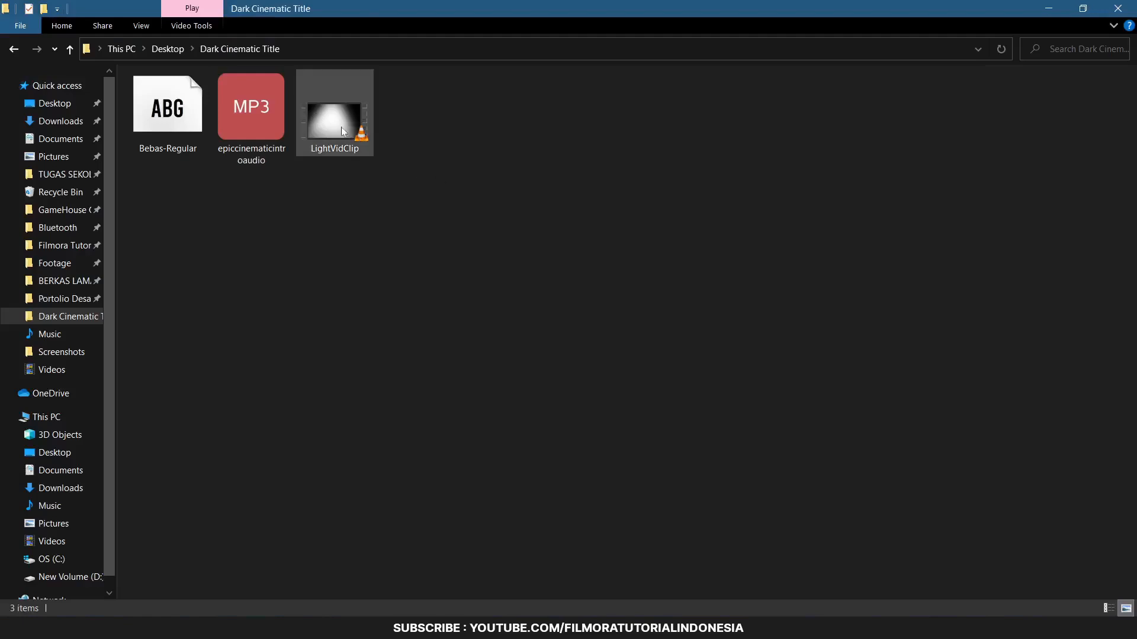
pyautogui.moveTo(451, 196); pyautogui.dragTo(417, 264)
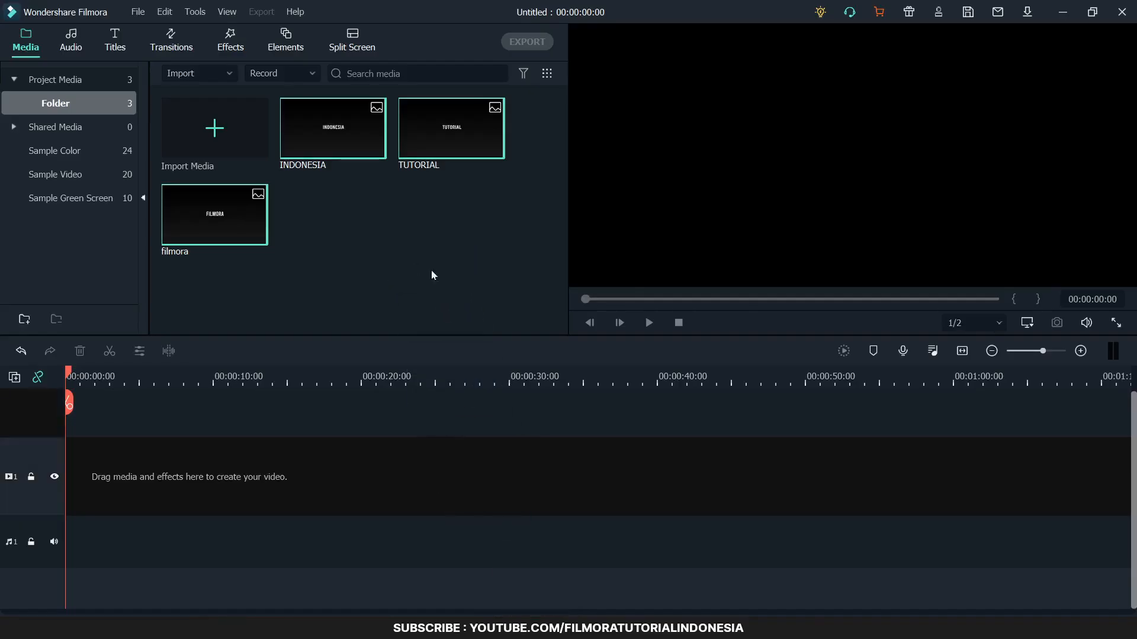
# Step: Place LightVidClip at the start of video track 1, keeping the 1920 x 1080 25fps project settings, and trim its end at 00:00:11:22
pyautogui.moveTo(439, 222); pyautogui.dragTo(73, 477)
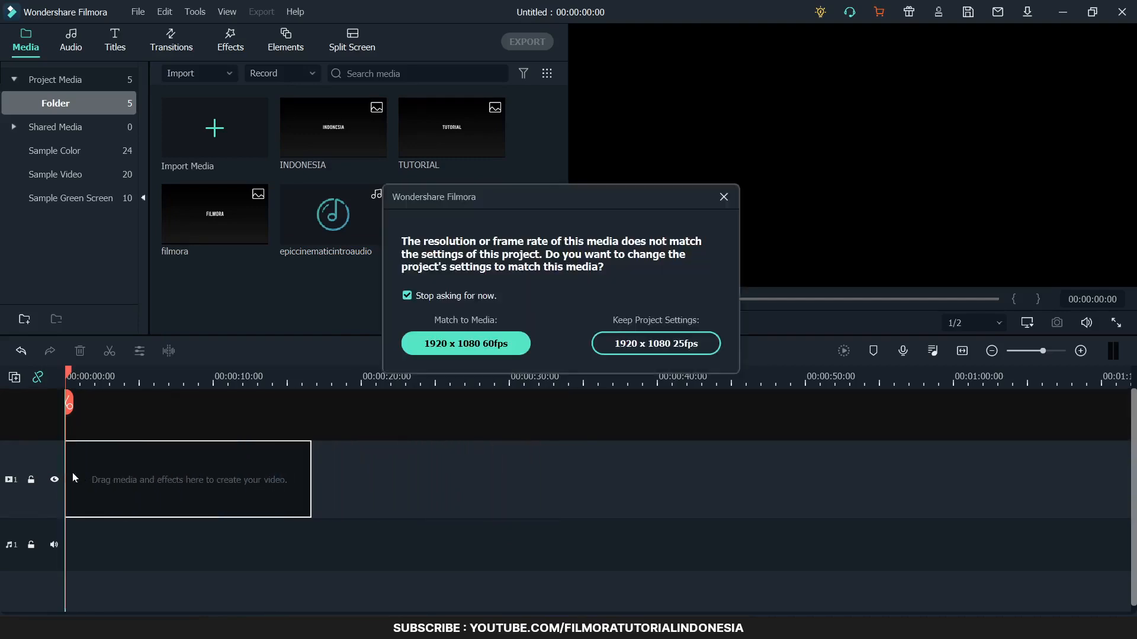
pyautogui.click(685, 344)
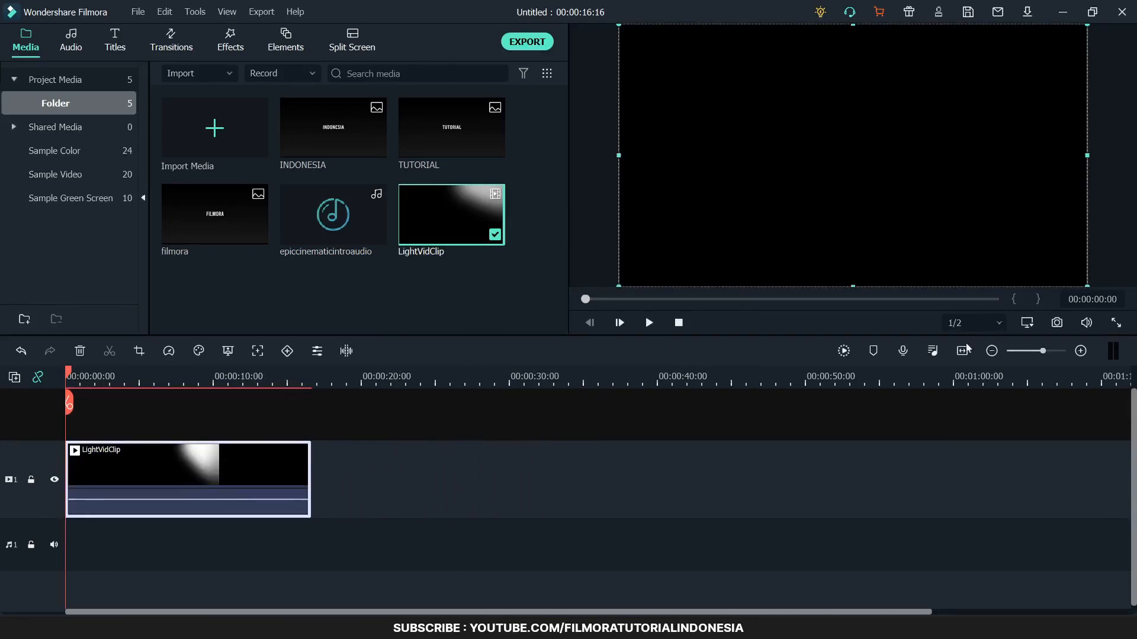
pyautogui.moveTo(209, 374); pyautogui.dragTo(242, 376)
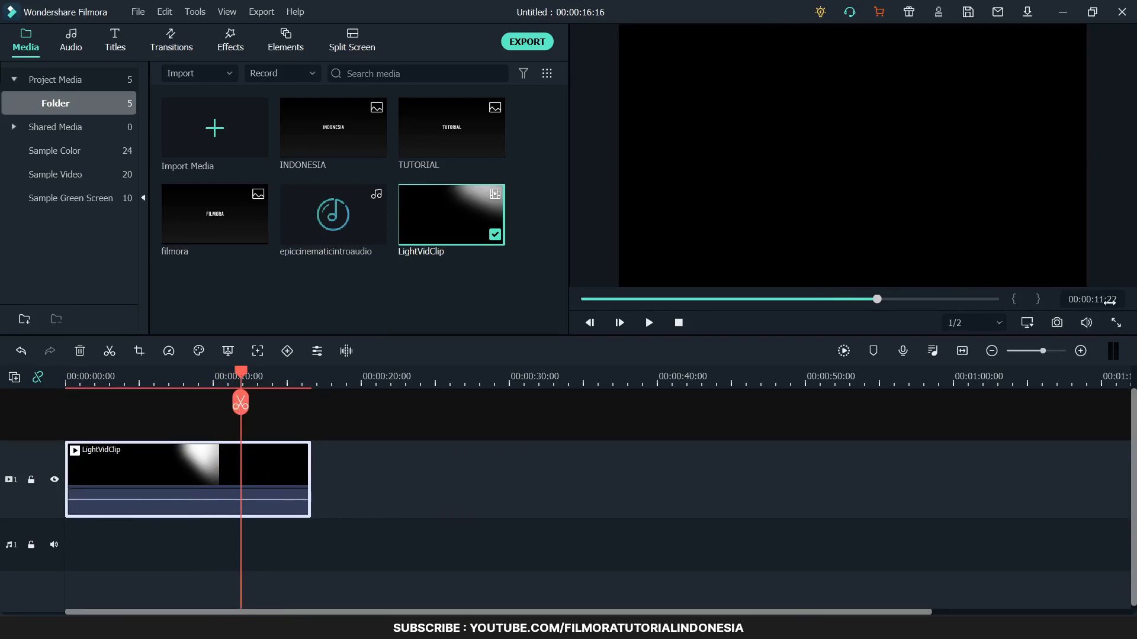
pyautogui.rightClick(264, 468)
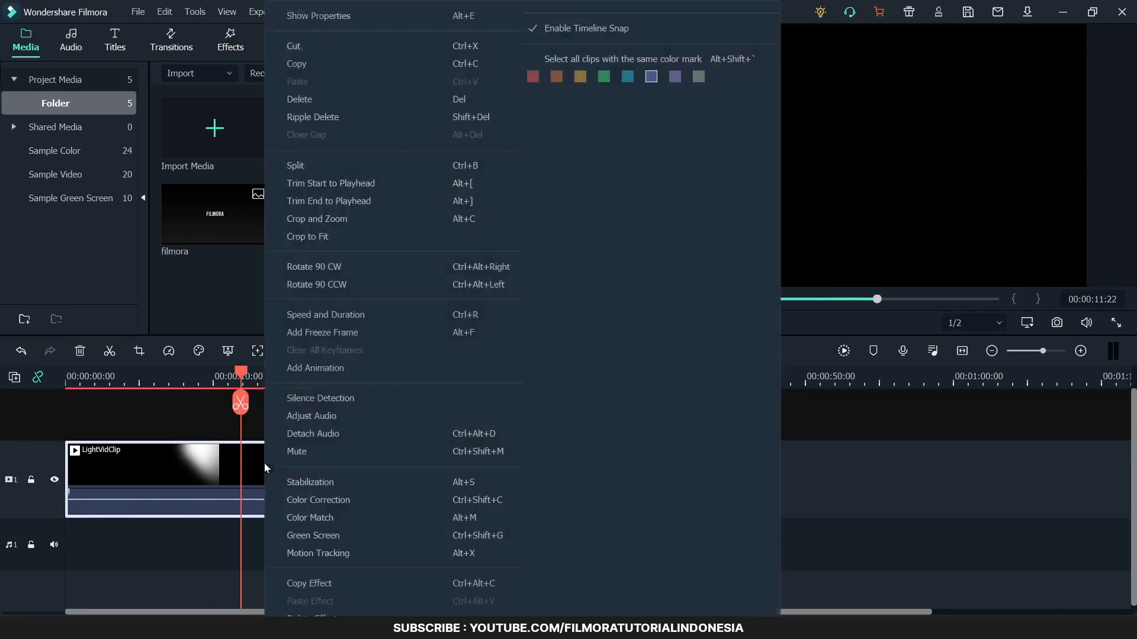
pyautogui.click(363, 203)
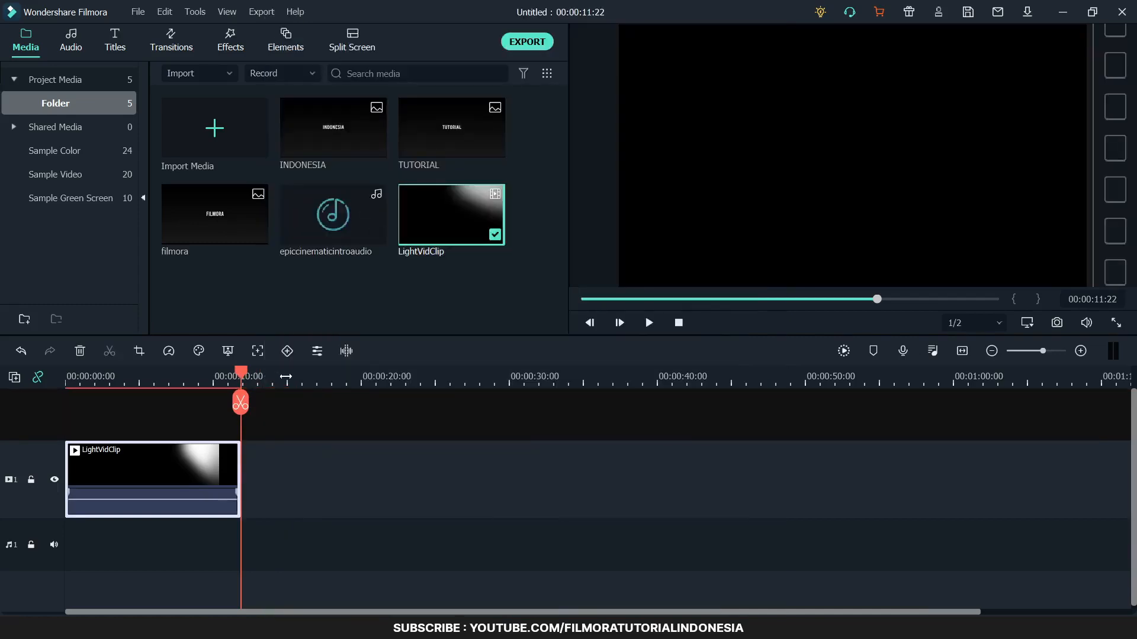
# Step: Place the filmora image above LightVidClip at the start of the timeline and set its duration to 3 seconds
pyautogui.moveTo(287, 377); pyautogui.dragTo(551, 382)
pyautogui.click(679, 322)
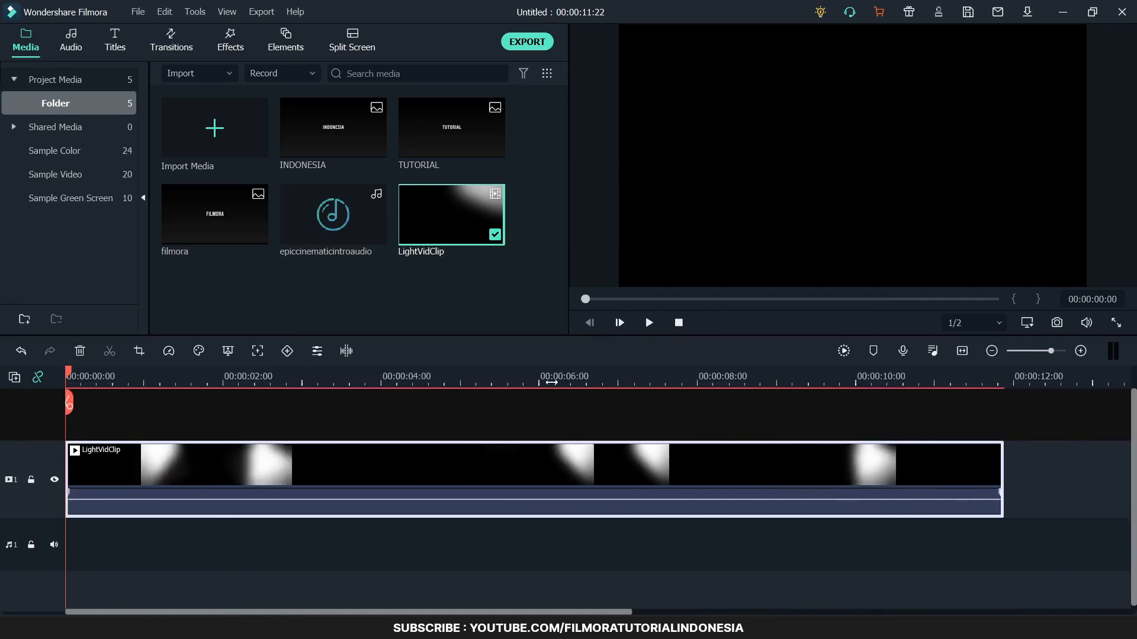
pyautogui.click(218, 211)
pyautogui.moveTo(218, 211); pyautogui.dragTo(69, 422)
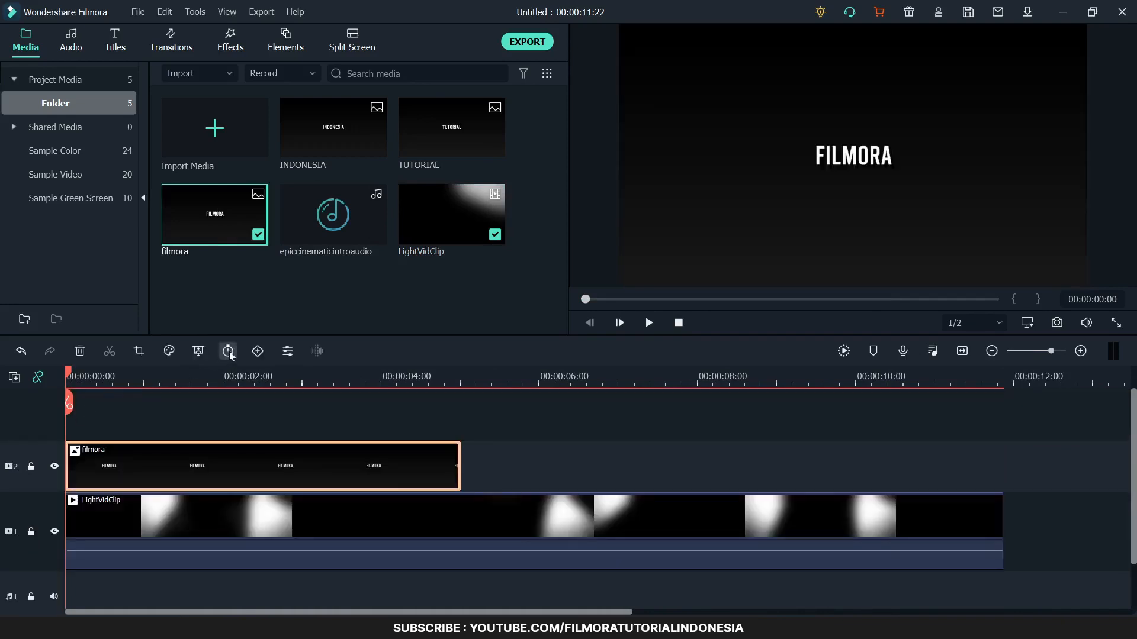
pyautogui.click(228, 352)
pyautogui.click(582, 256)
pyautogui.click(582, 256)
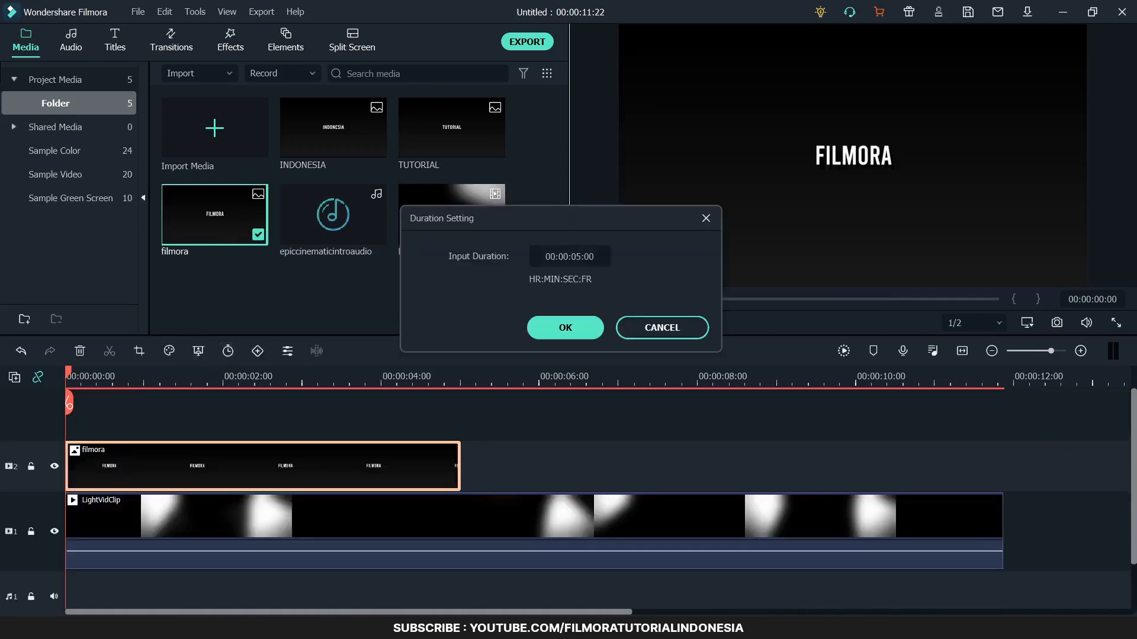
pyautogui.press('BackSpace')
pyautogui.write('3')
pyautogui.click(599, 332)
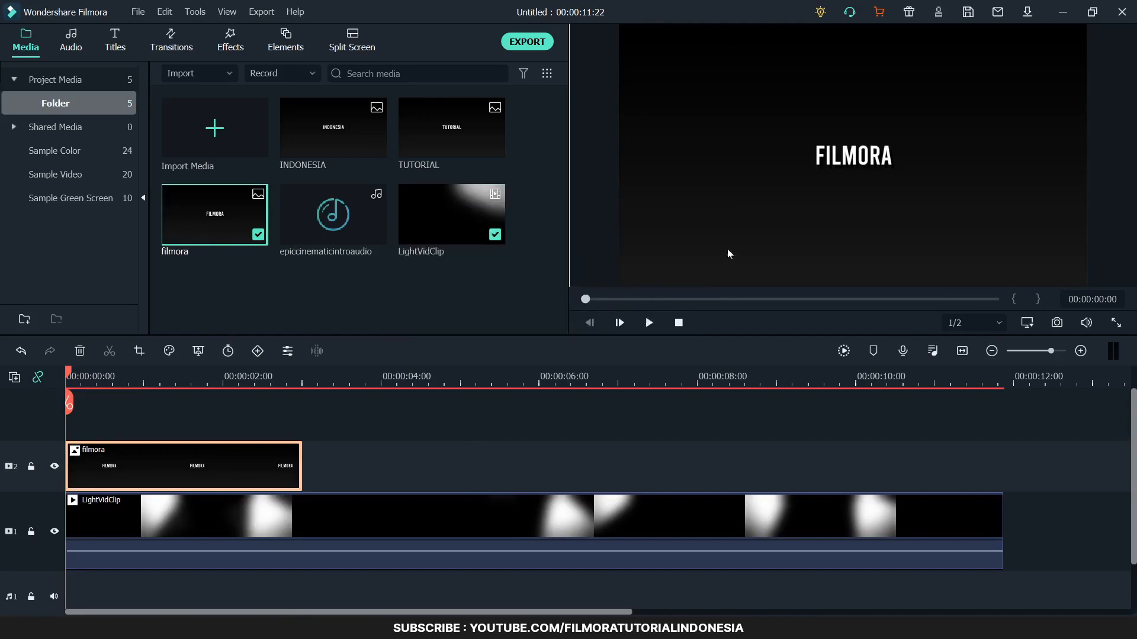
# Step: Set the filmora image clip's blending mode to Multiply
pyautogui.doubleClick(176, 468)
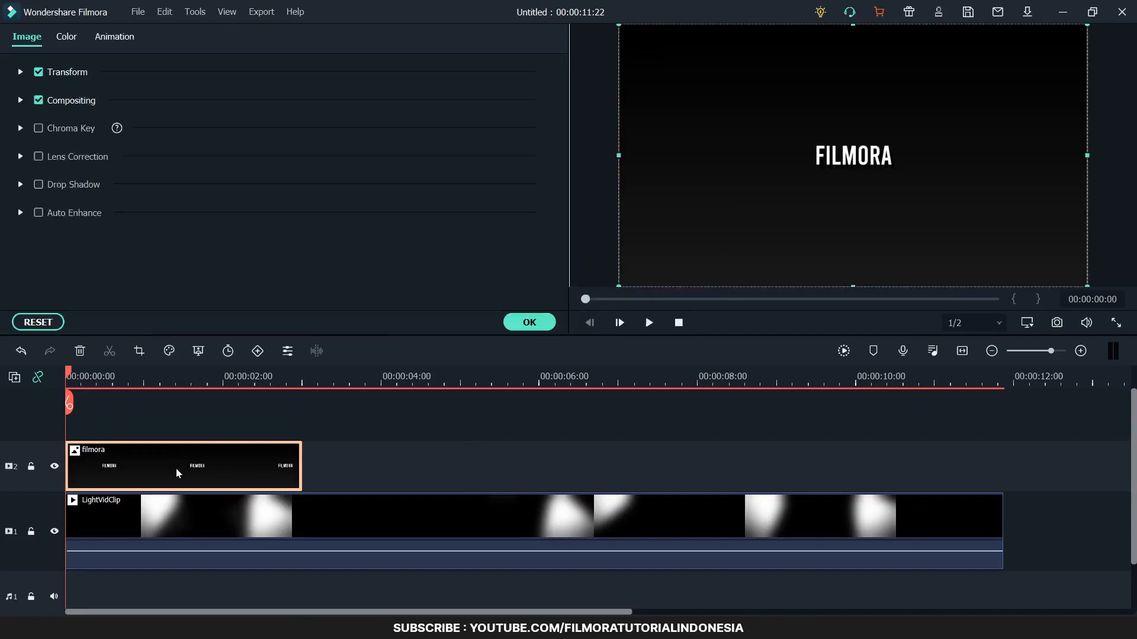
pyautogui.click(22, 100)
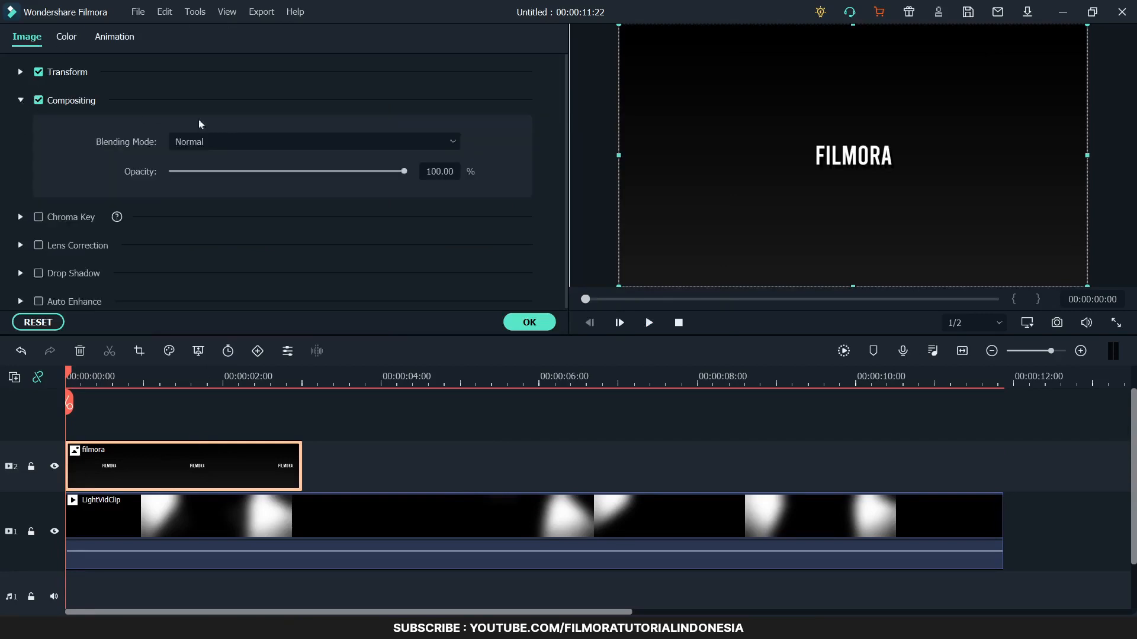
pyautogui.click(235, 138)
pyautogui.click(202, 218)
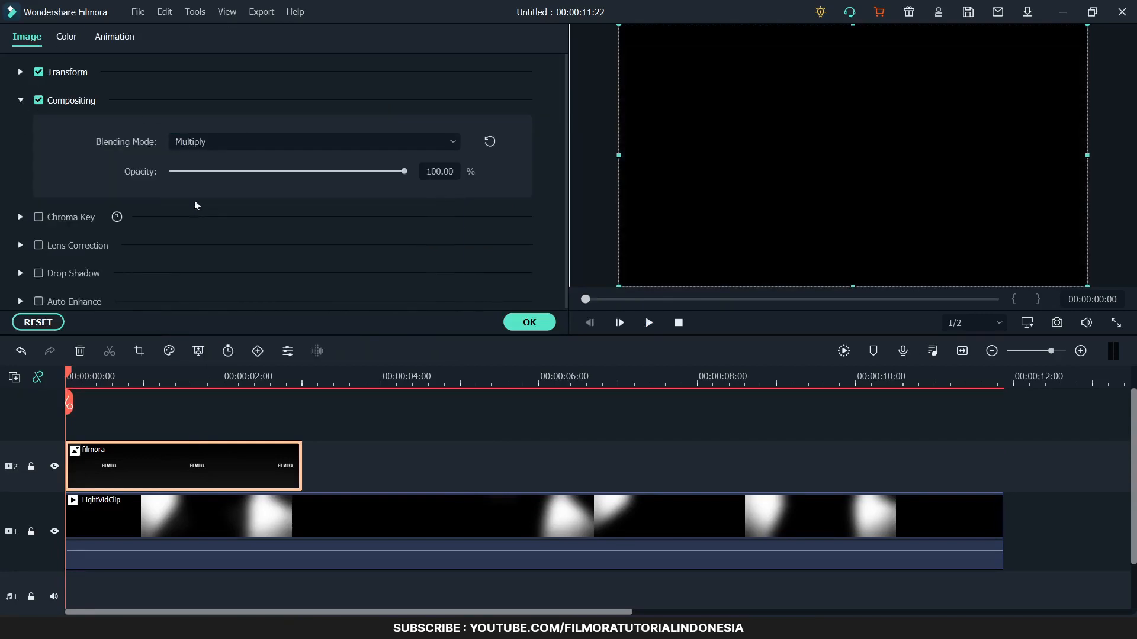
# Step: Animate the filmora clip with a custom keyframe at its start and a second one at 00:00:02:18 with the scale set to 122%
pyautogui.click(126, 37)
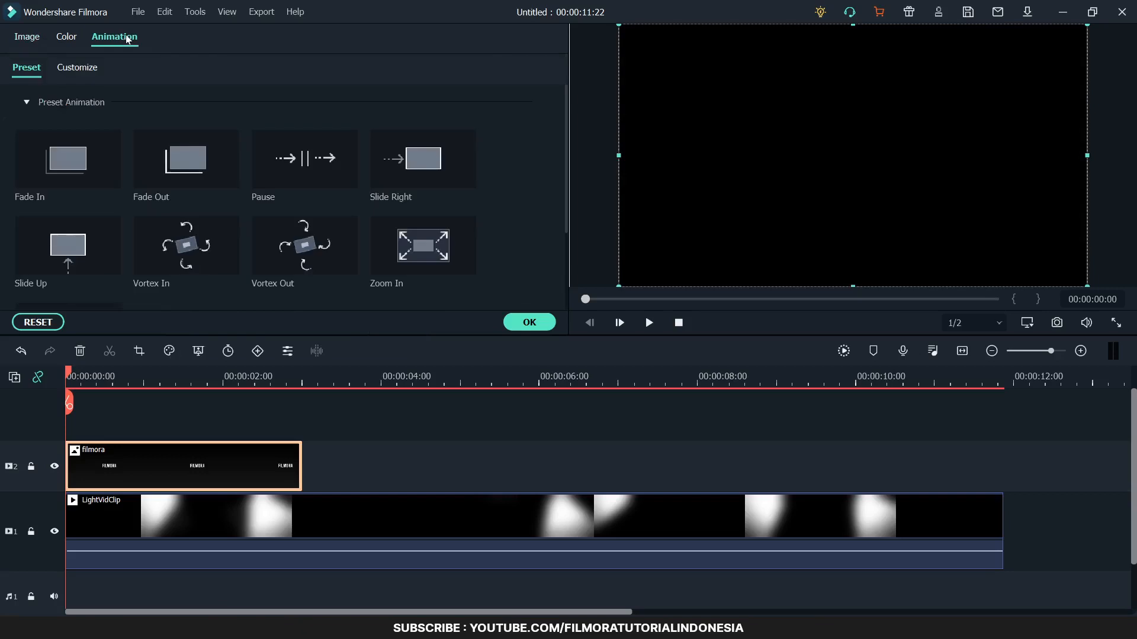
pyautogui.click(85, 71)
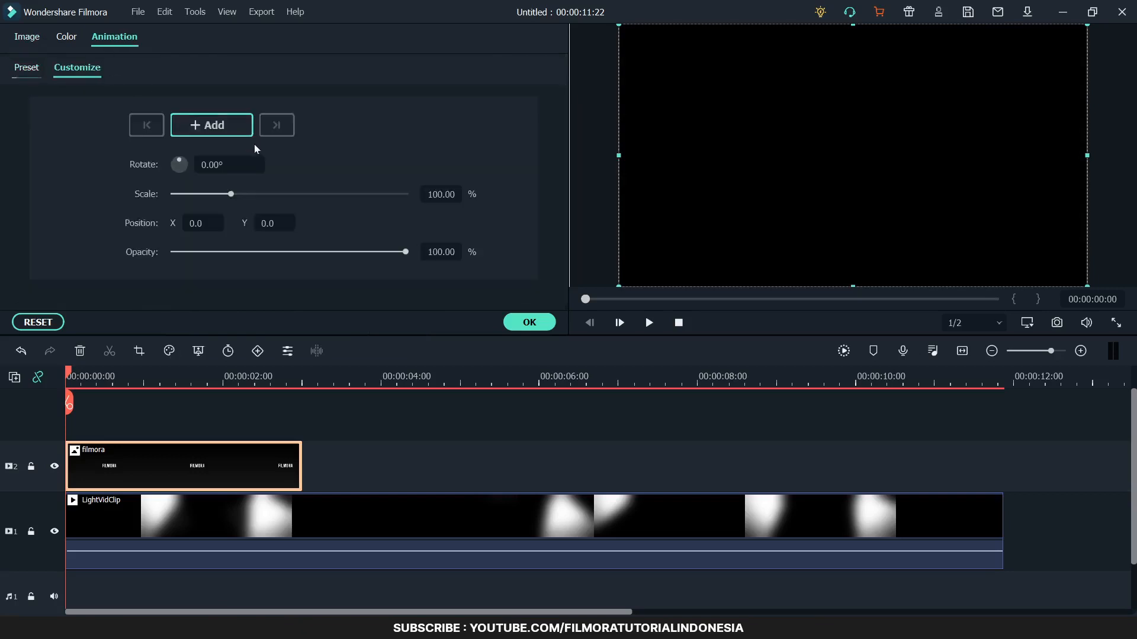
pyautogui.click(220, 127)
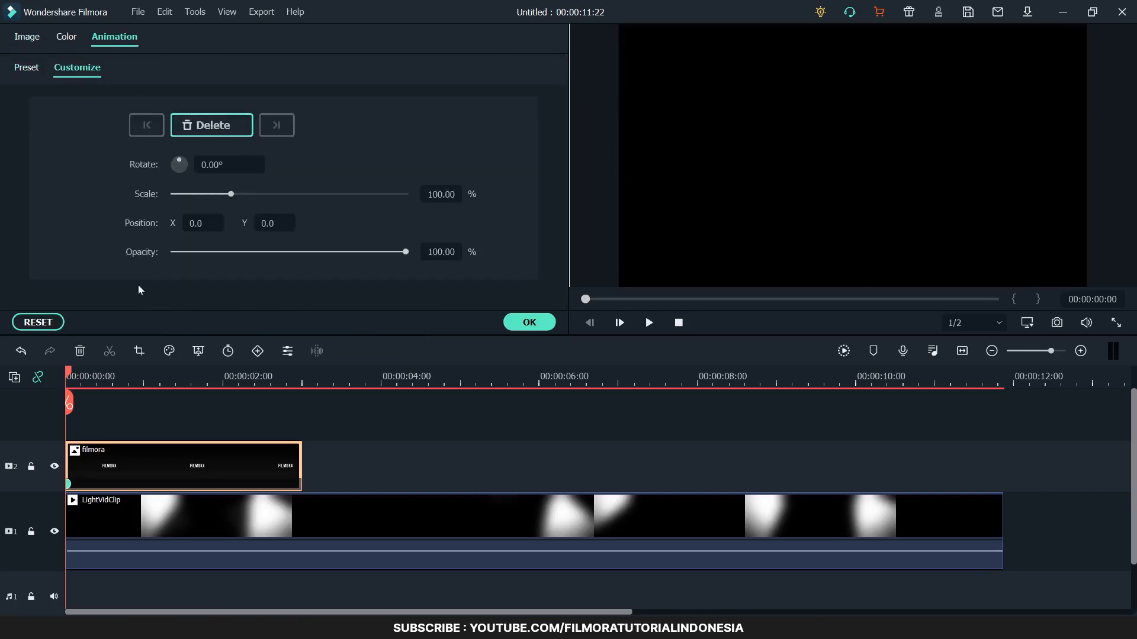
pyautogui.moveTo(70, 374); pyautogui.dragTo(283, 388)
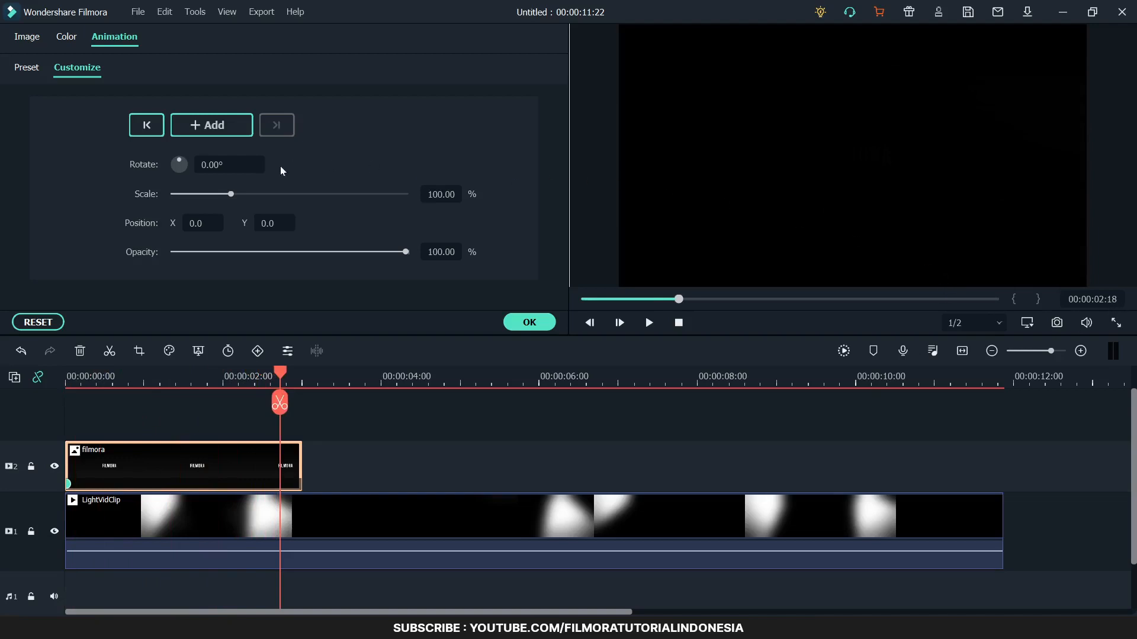
pyautogui.moveTo(427, 194); pyautogui.dragTo(471, 197)
pyautogui.write('122')
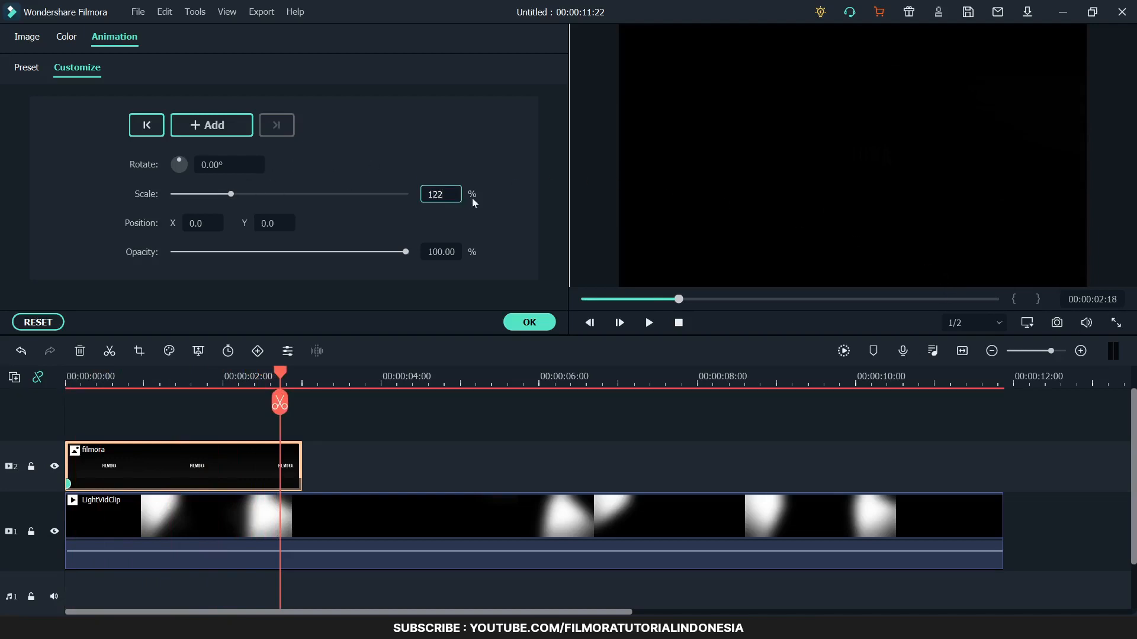
pyautogui.press('Return')
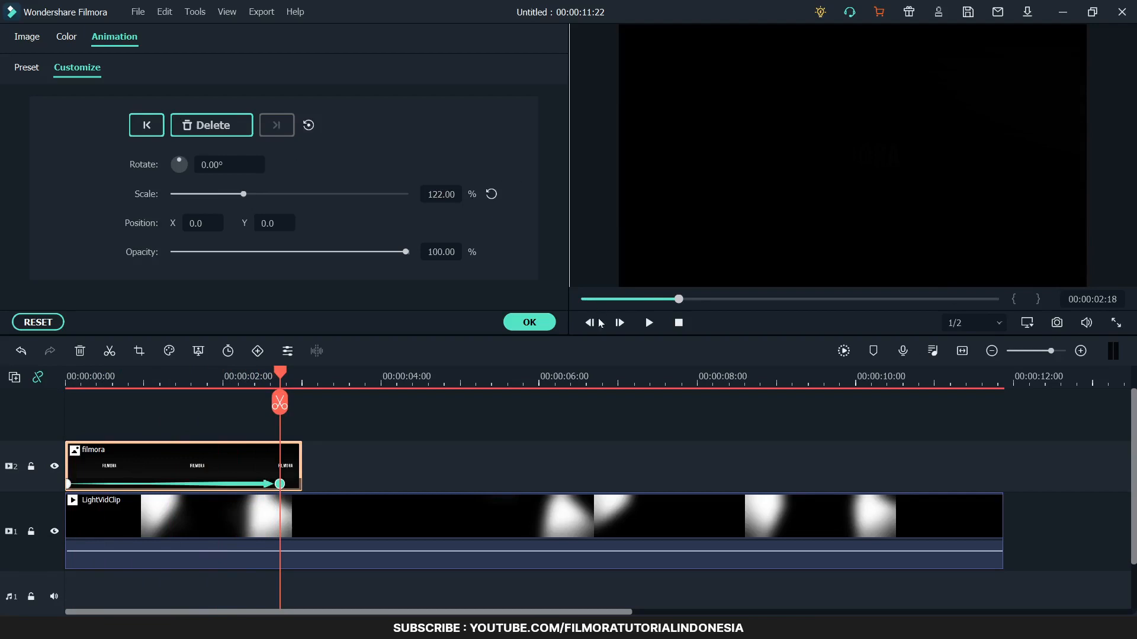
# Step: Place the TUTORIAL image on video track 2 at 00:00:04:08 and set its duration to 3 seconds
pyautogui.click(525, 319)
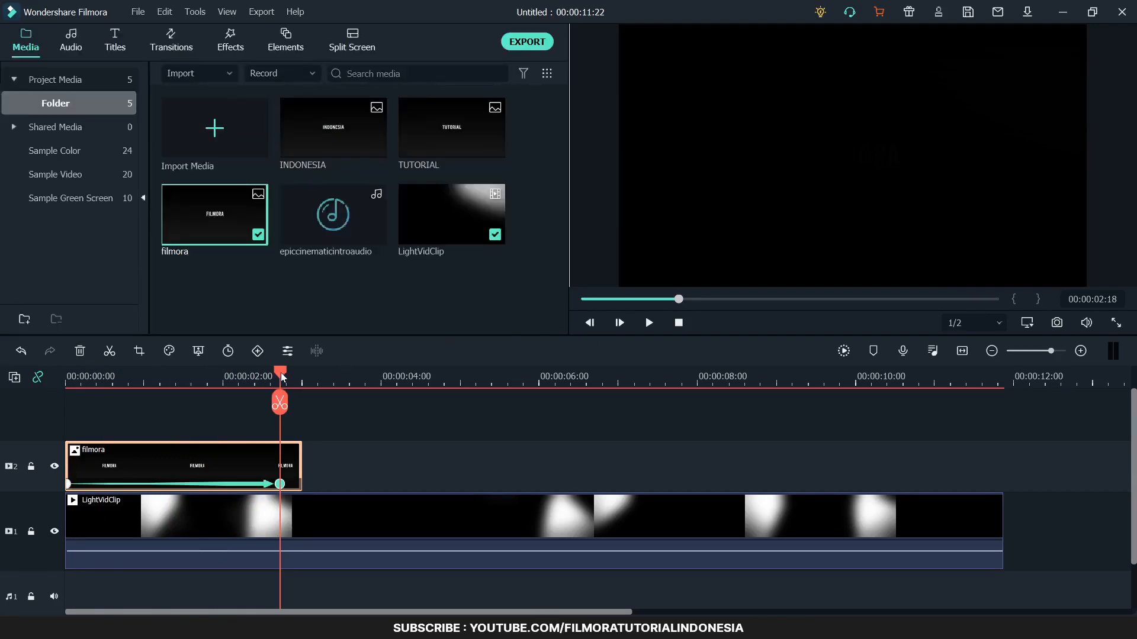
pyautogui.moveTo(282, 377); pyautogui.dragTo(408, 389)
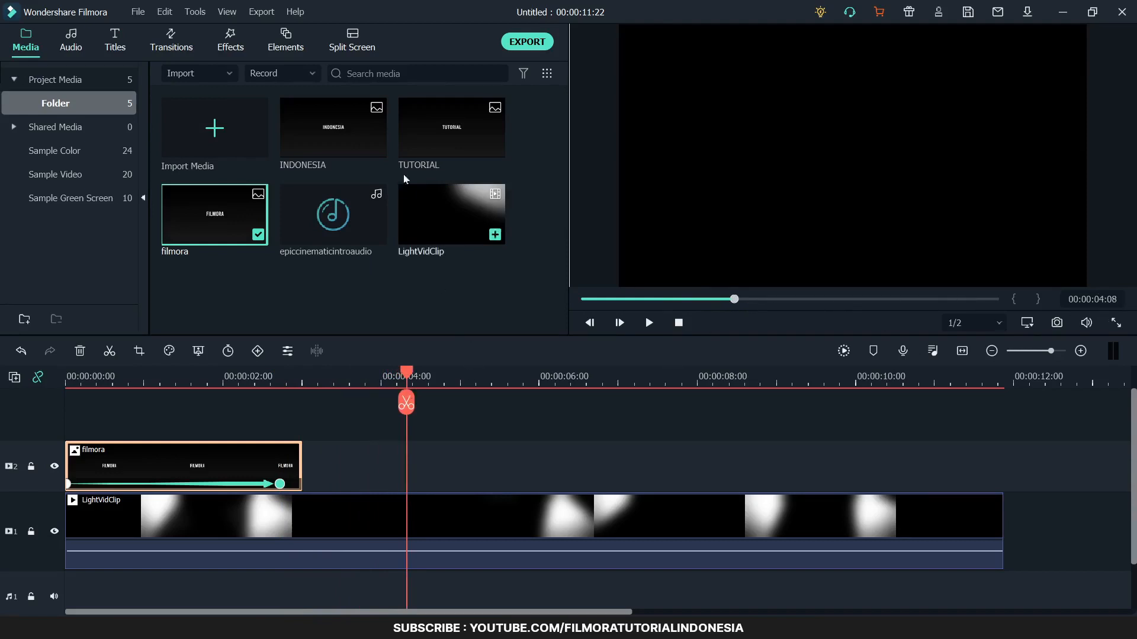
pyautogui.moveTo(427, 133); pyautogui.dragTo(418, 462)
pyautogui.click(229, 352)
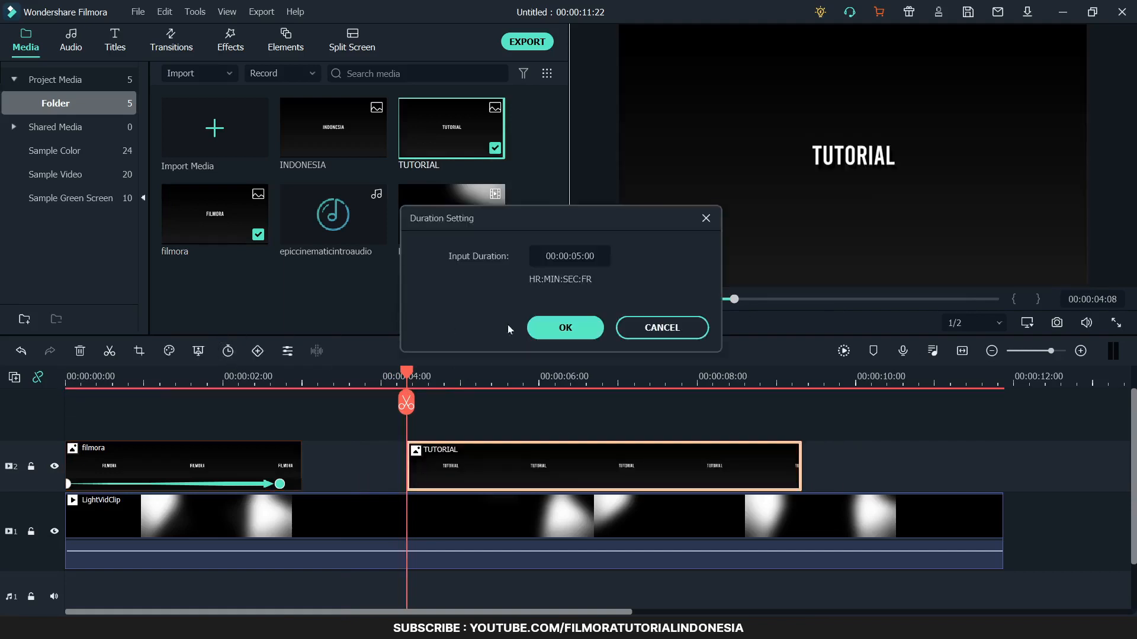
pyautogui.click(577, 253)
pyautogui.click(594, 254)
pyautogui.press('Delete')
pyautogui.write('3')
pyautogui.click(572, 319)
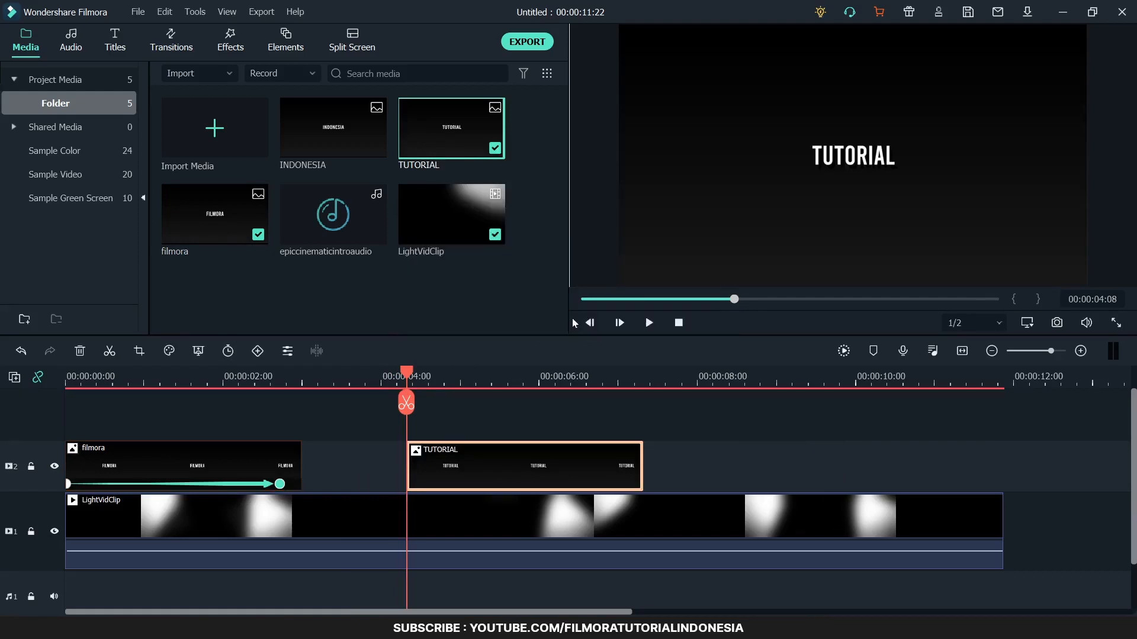
# Step: Set the TUTORIAL image clip's blending mode to Multiply
pyautogui.doubleClick(490, 460)
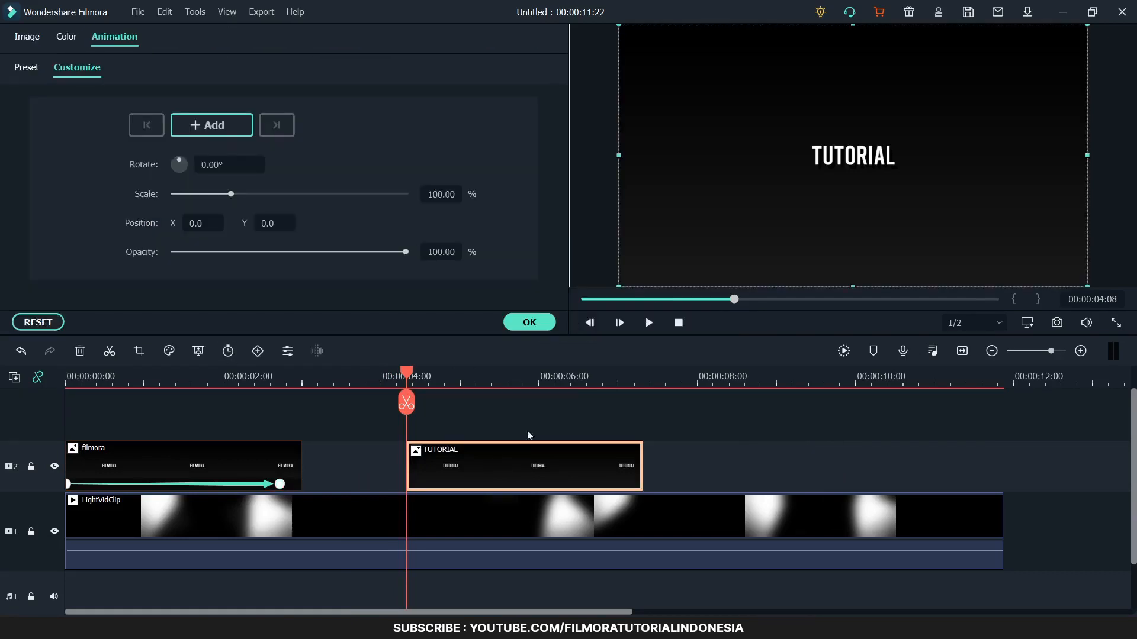
pyautogui.click(31, 41)
pyautogui.click(230, 147)
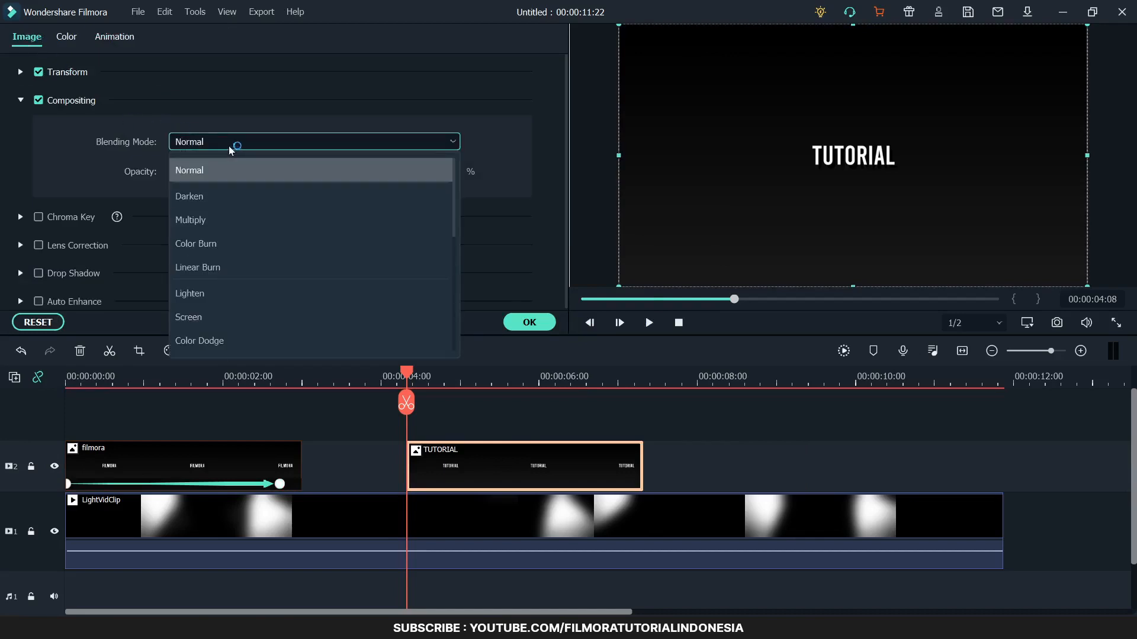
pyautogui.click(260, 221)
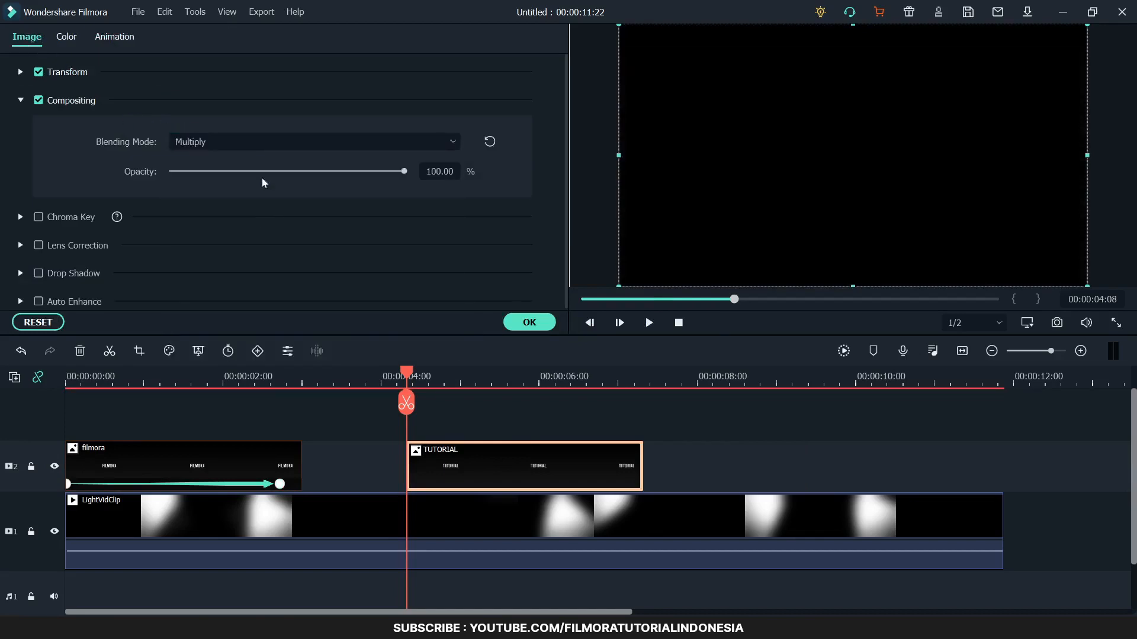
# Step: Animate the TUTORIAL clip with a custom keyframe at its start scaled to 122% and a second one at 00:00:06:24 scaled to 100%
pyautogui.click(111, 37)
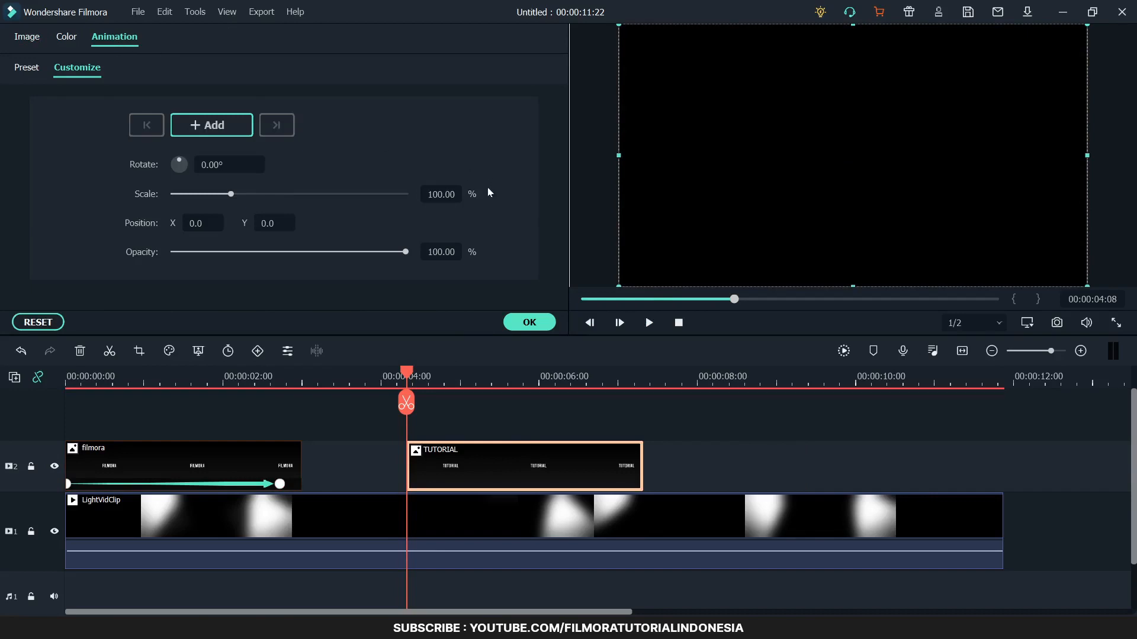
pyautogui.click(450, 194)
pyautogui.write('122')
pyautogui.press('Return')
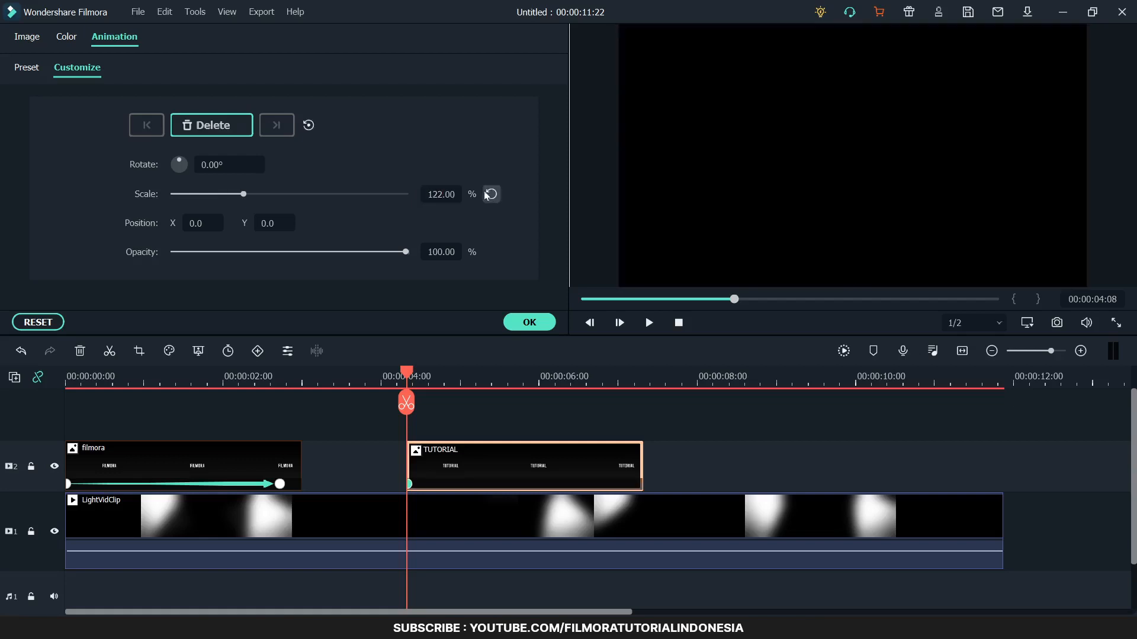
pyautogui.moveTo(408, 379); pyautogui.dragTo(616, 397)
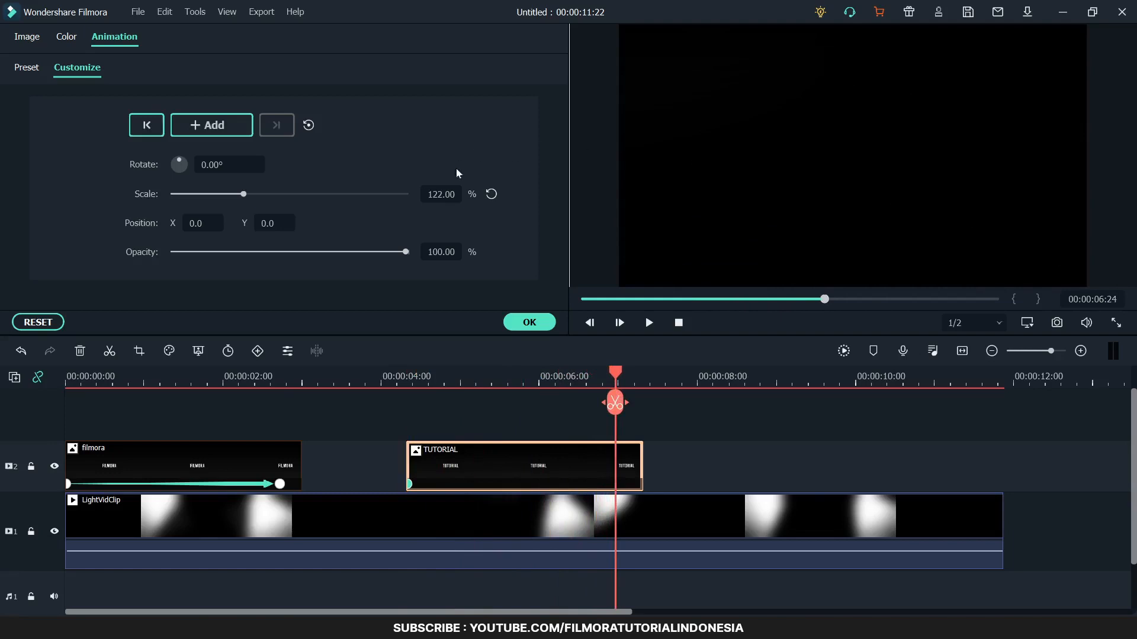
pyautogui.click(456, 197)
pyautogui.write('10')
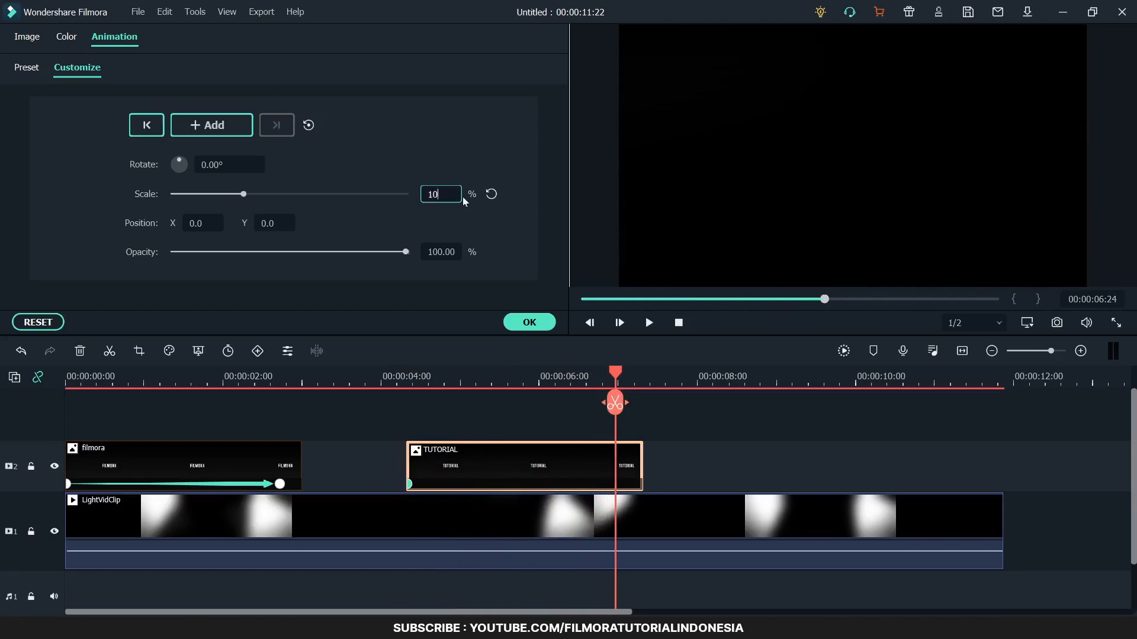
pyautogui.write('0')
pyautogui.press('Return')
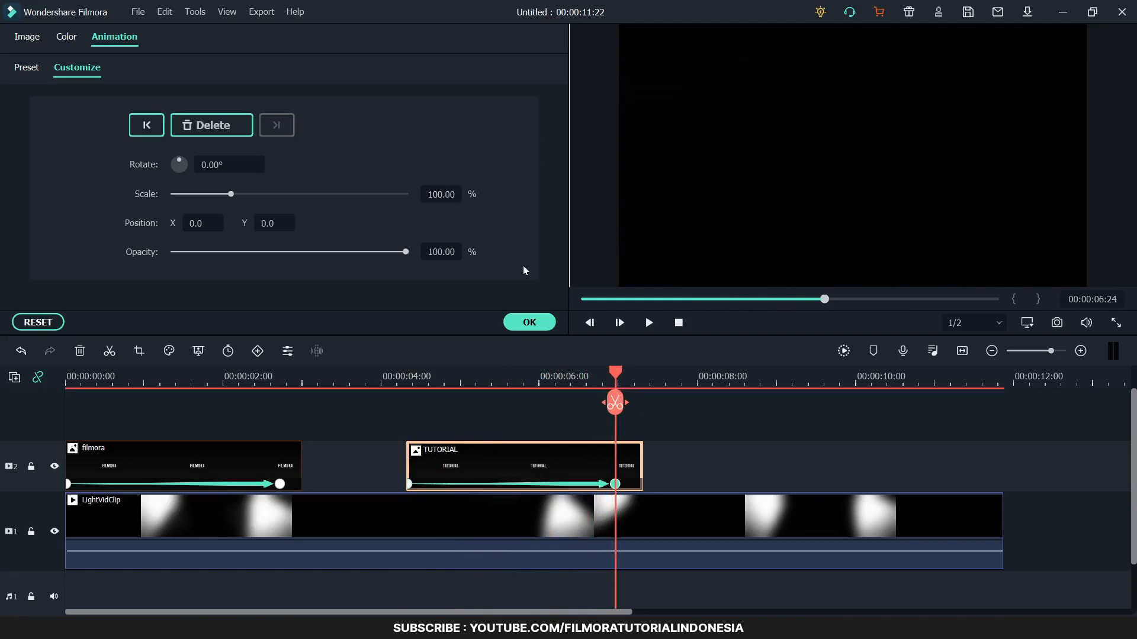
pyautogui.click(532, 322)
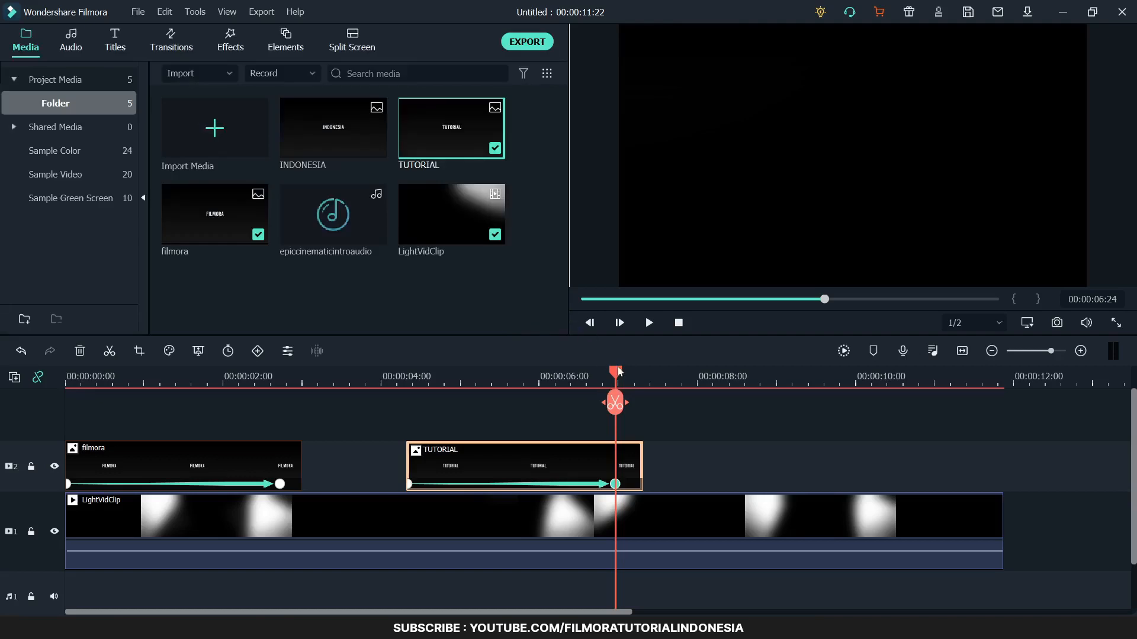
# Step: Place the INDONESIA image on video track 2 at 00:00:07:22 and set its duration to 3 seconds
pyautogui.moveTo(617, 374); pyautogui.dragTo(689, 382)
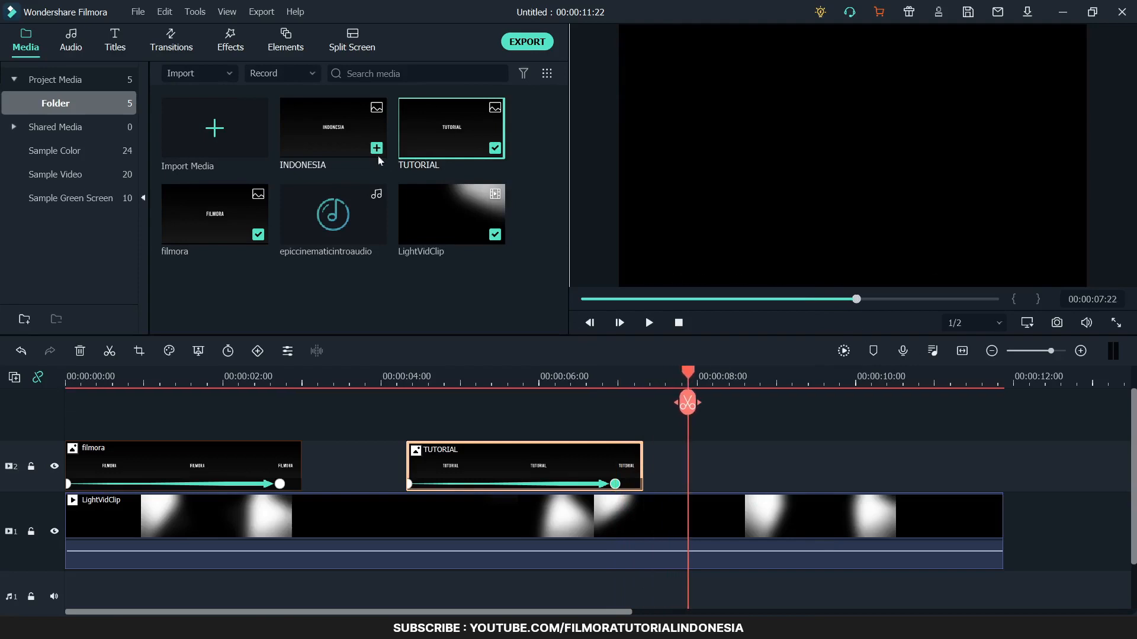
pyautogui.moveTo(331, 138); pyautogui.dragTo(705, 455)
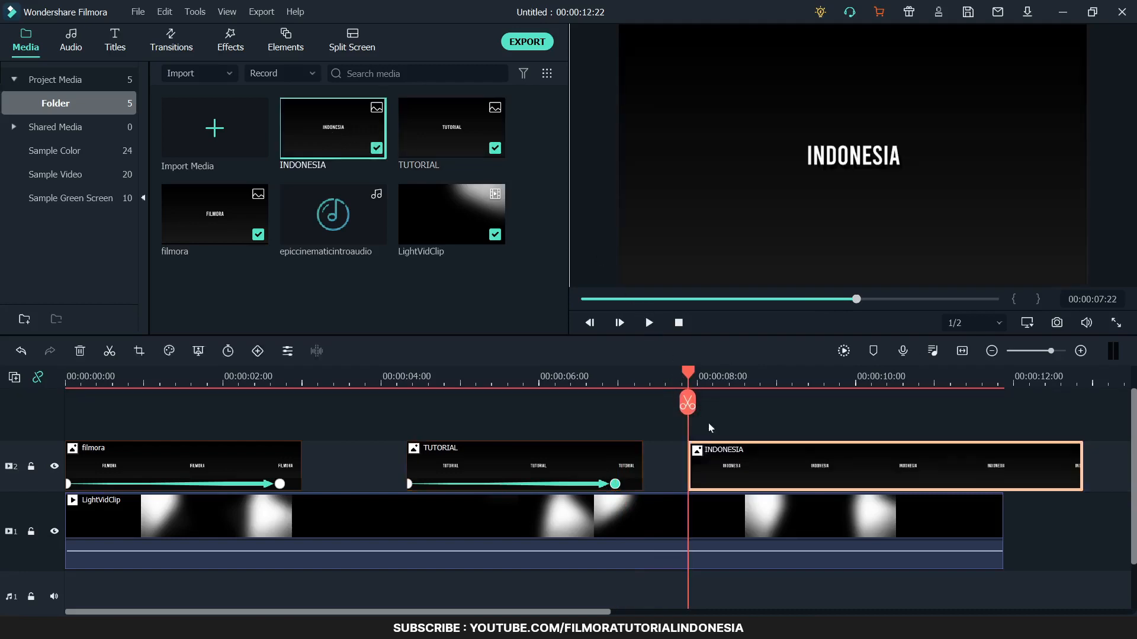
pyautogui.click(230, 354)
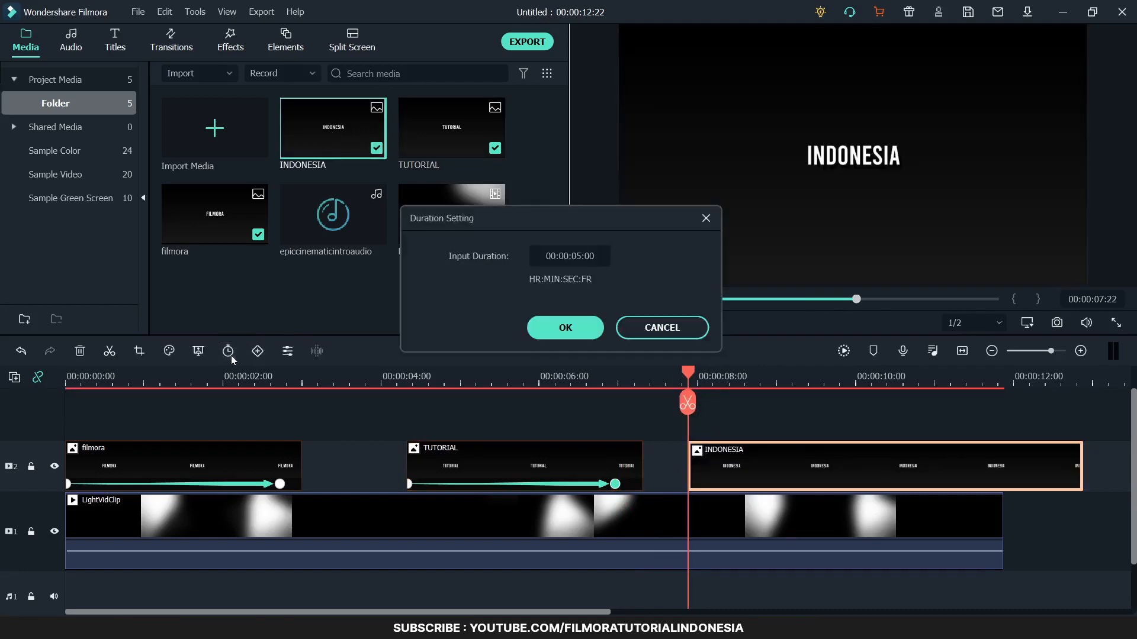
pyautogui.click(576, 256)
pyautogui.write('3')
pyautogui.click(578, 329)
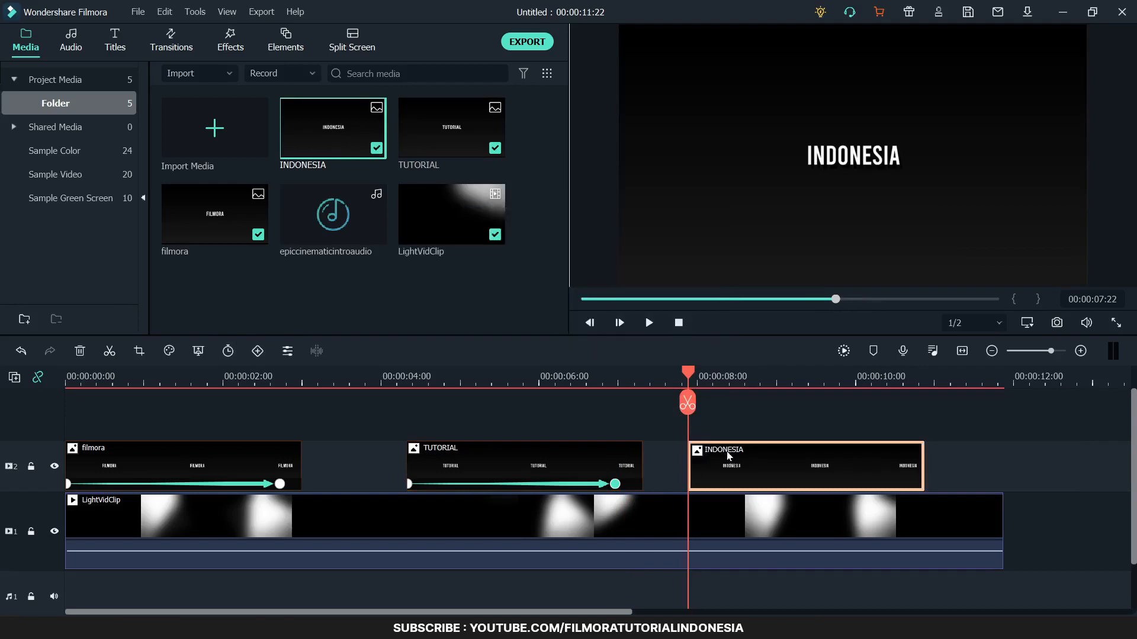
# Step: Set the INDONESIA image clip's blending mode to Multiply
pyautogui.doubleClick(730, 456)
pyautogui.click(35, 44)
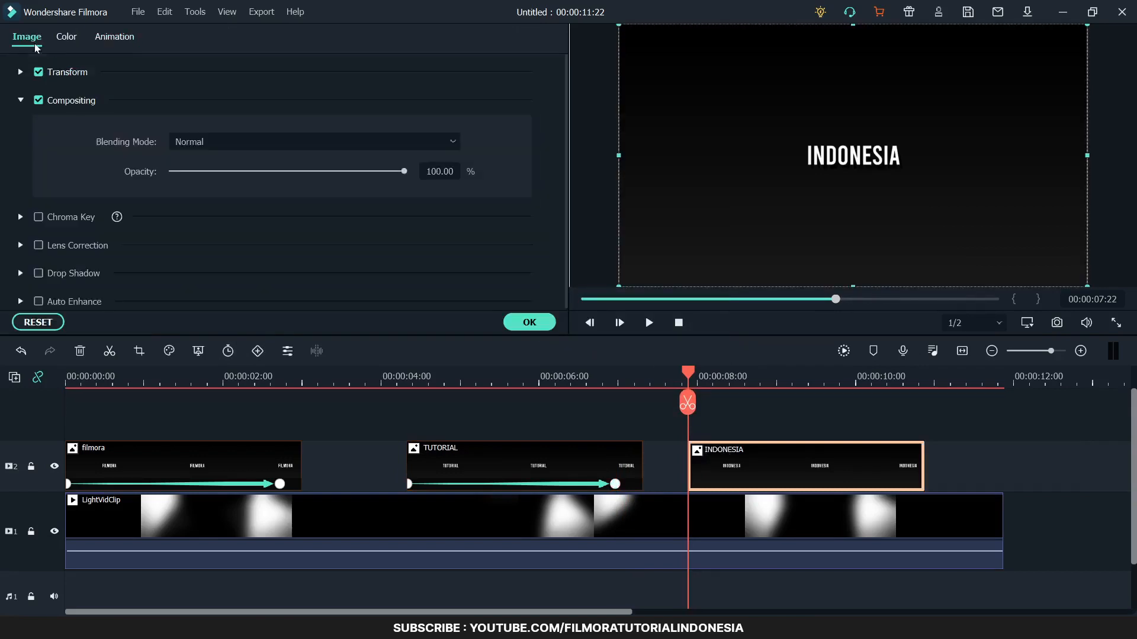
pyautogui.click(221, 141)
pyautogui.click(222, 218)
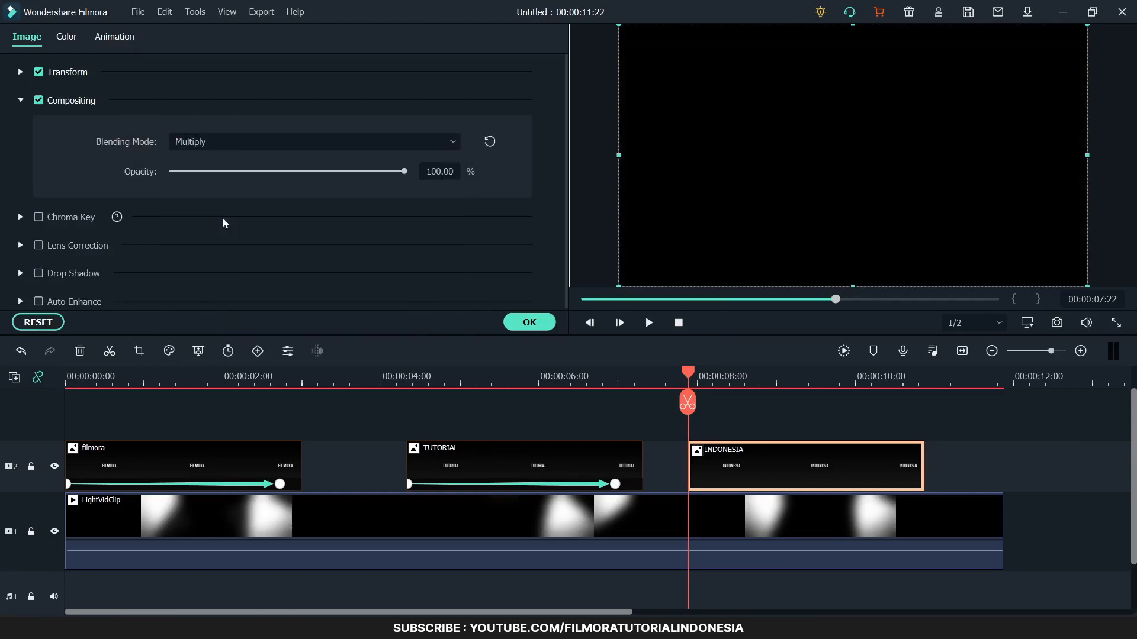
# Step: Animate the INDONESIA clip with a custom keyframe at its start and a second one at 00:00:10:05 with the scale set to 122%
pyautogui.click(122, 40)
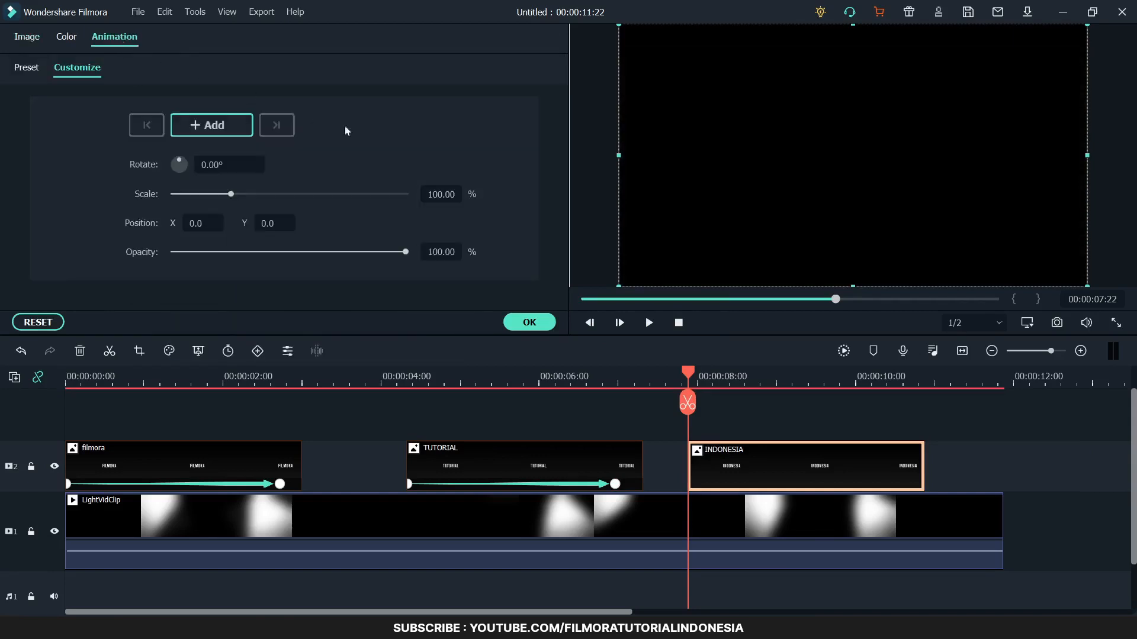
pyautogui.click(214, 125)
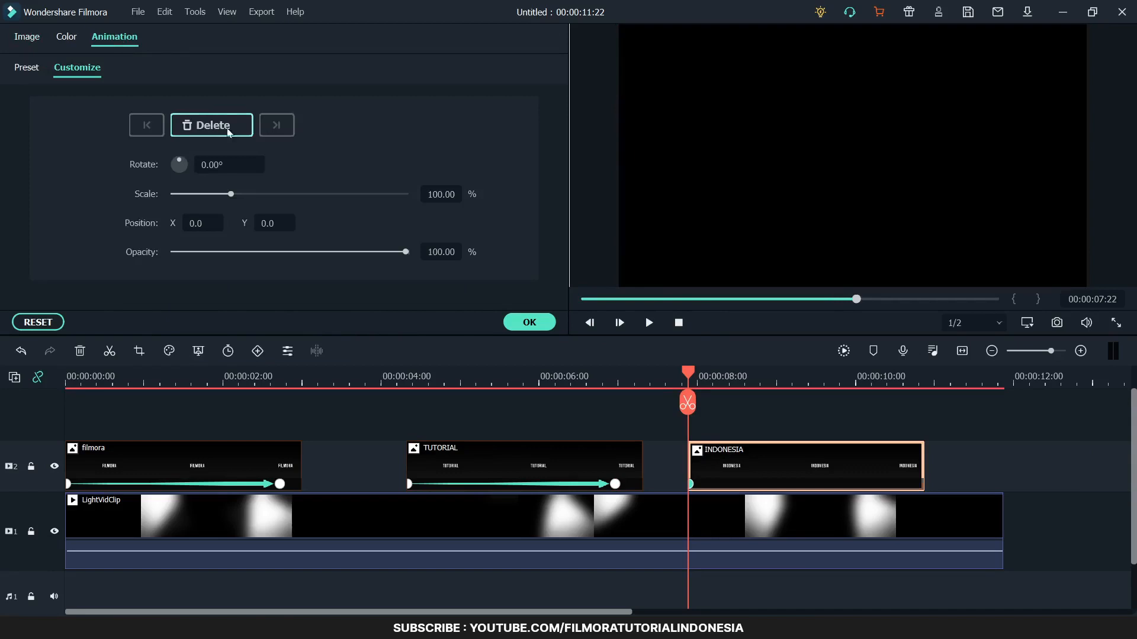
pyautogui.click(710, 377)
pyautogui.moveTo(723, 379); pyautogui.dragTo(872, 383)
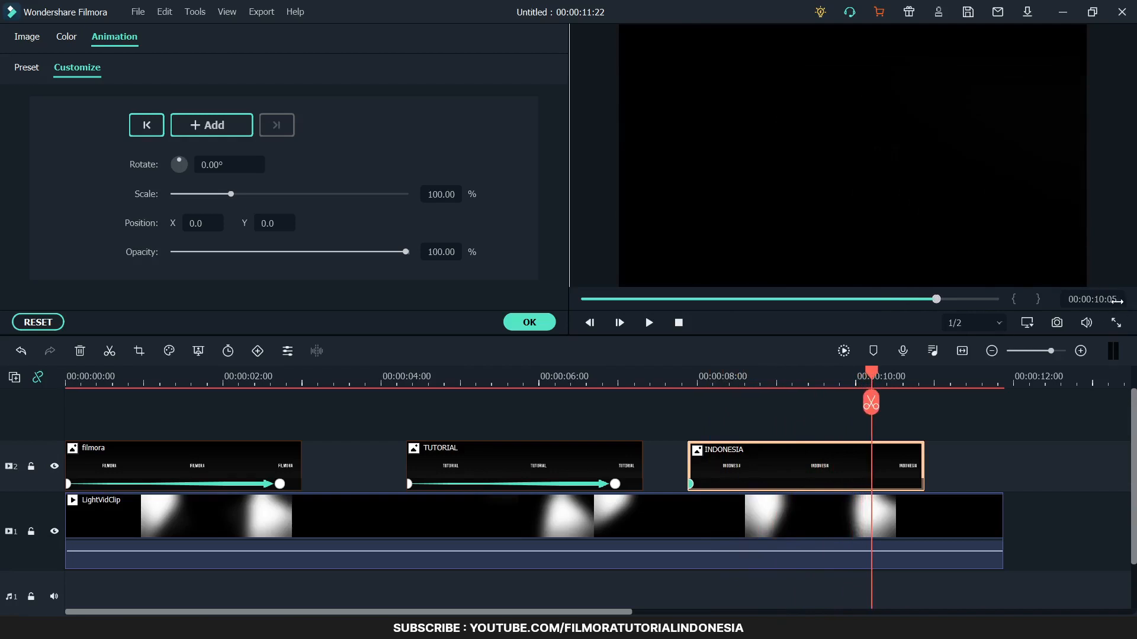
pyautogui.click(441, 194)
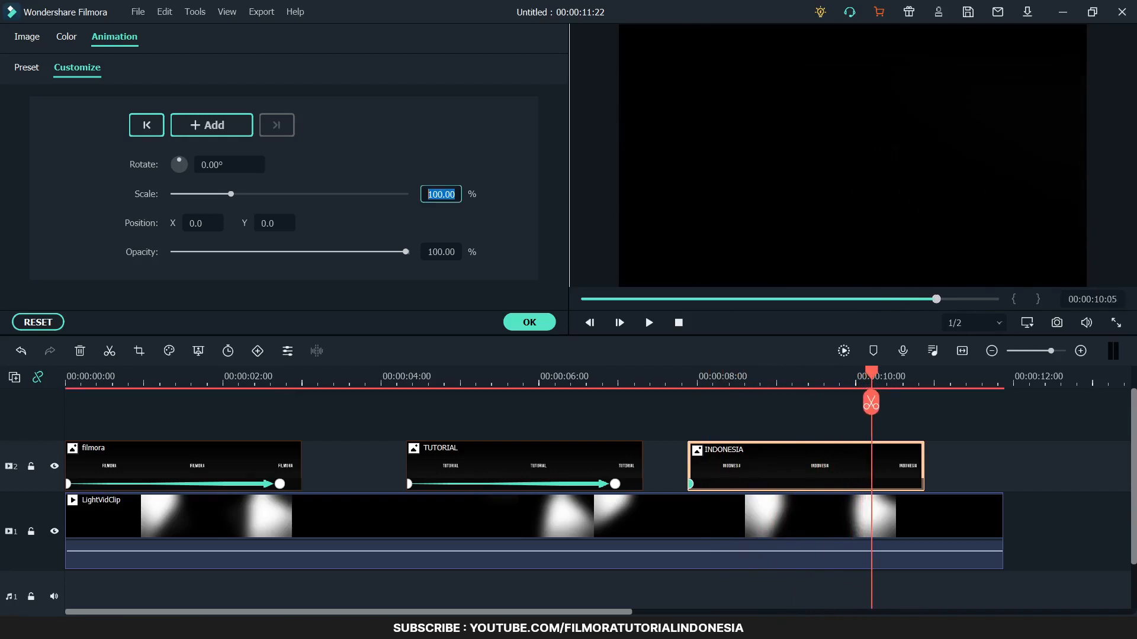
pyautogui.write('122')
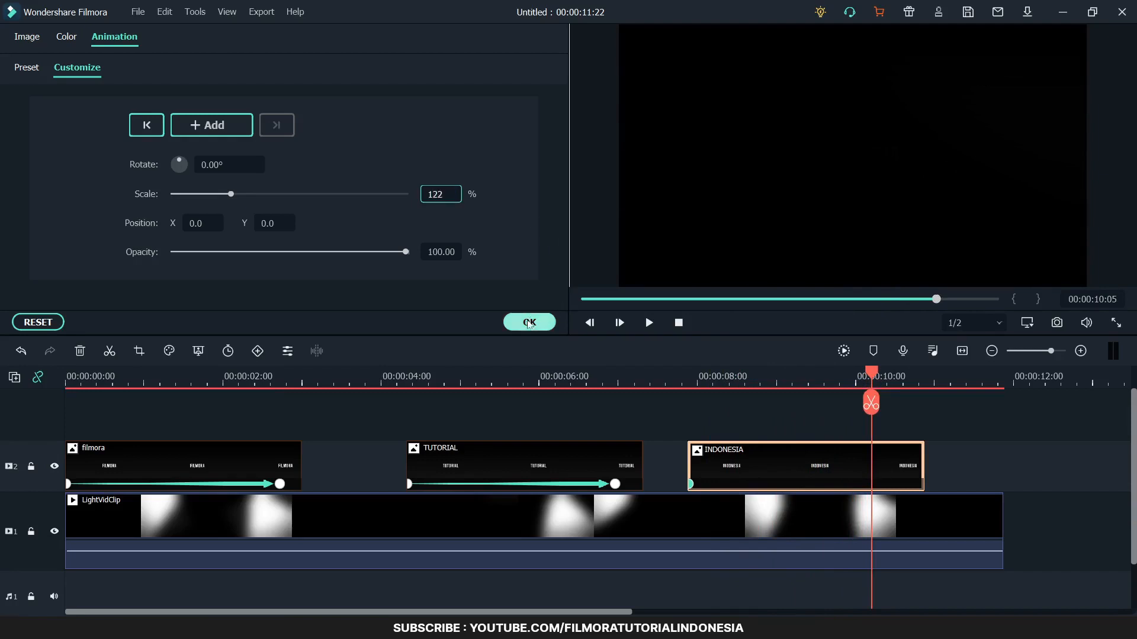
pyautogui.click(529, 323)
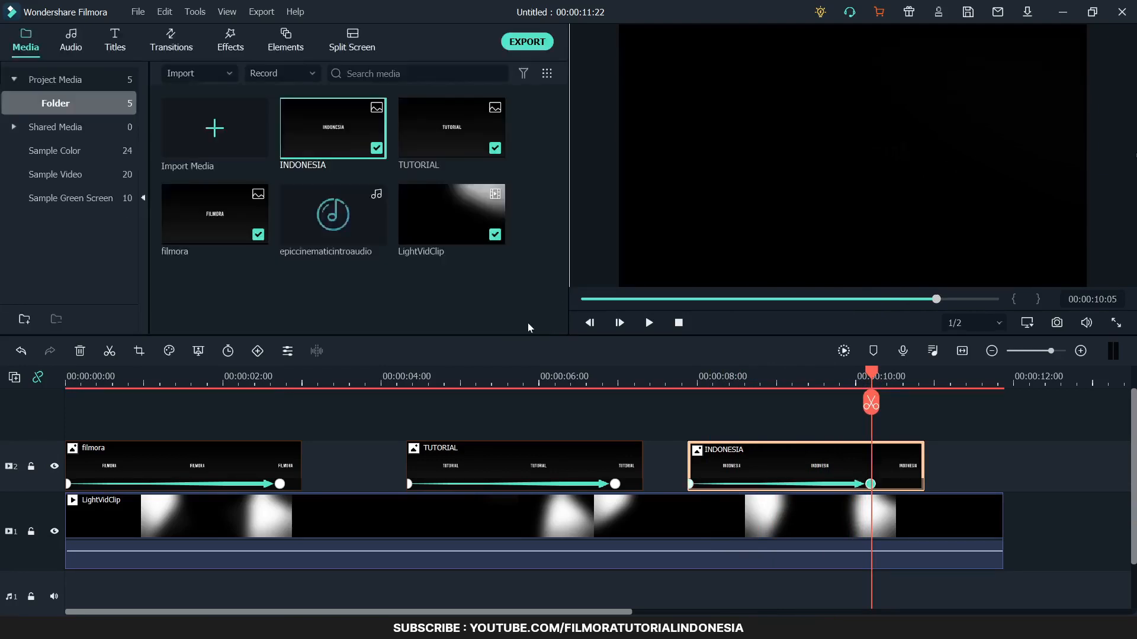
# Step: Add epiccinematicintroaudio at the start of audio track 1 and trim its end at 00:00:11:22 to match LightVidClip
pyautogui.moveTo(329, 221); pyautogui.dragTo(162, 573)
pyautogui.moveTo(75, 574); pyautogui.dragTo(76, 578)
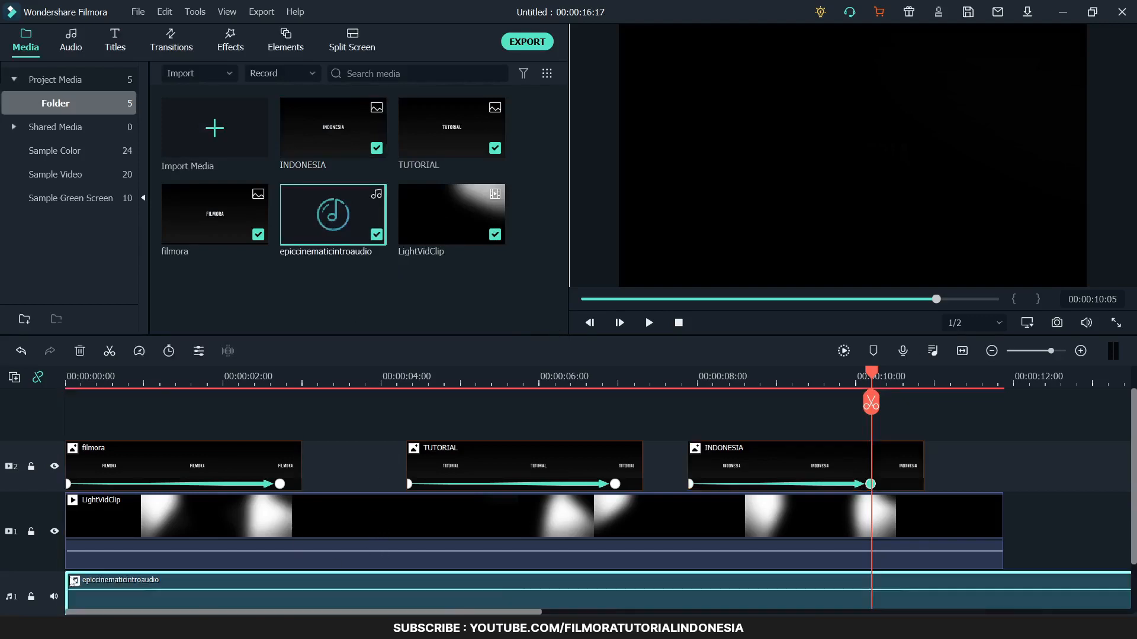
pyautogui.click(909, 382)
pyautogui.moveTo(933, 383); pyautogui.dragTo(1004, 395)
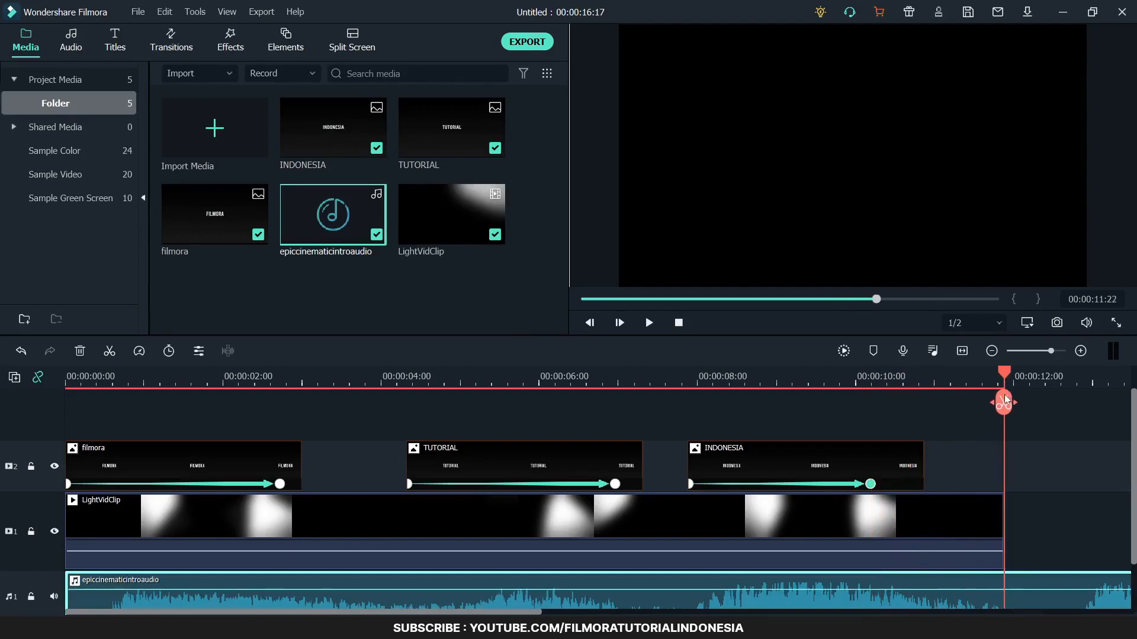
pyautogui.scroll(-1, 1035, 540)
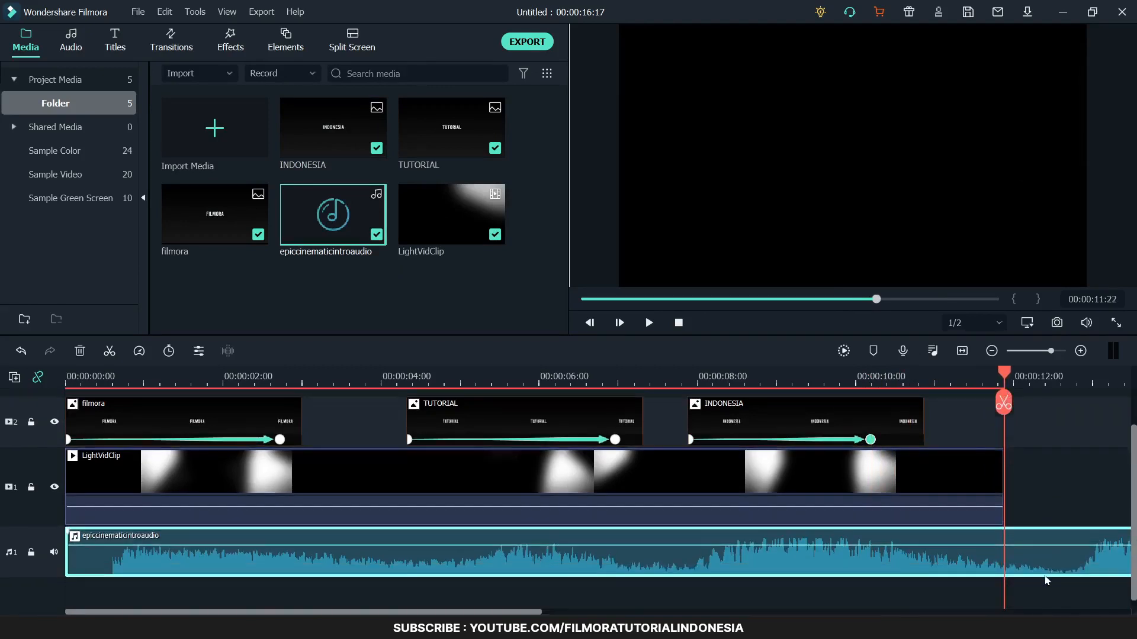
pyautogui.rightClick(1015, 559)
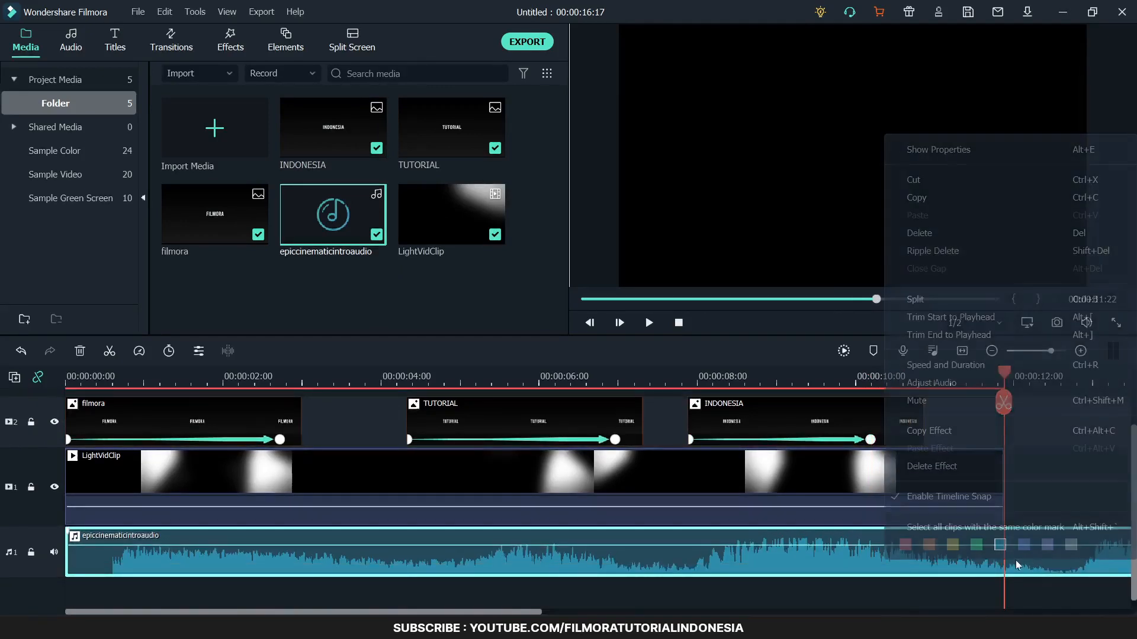
pyautogui.click(947, 339)
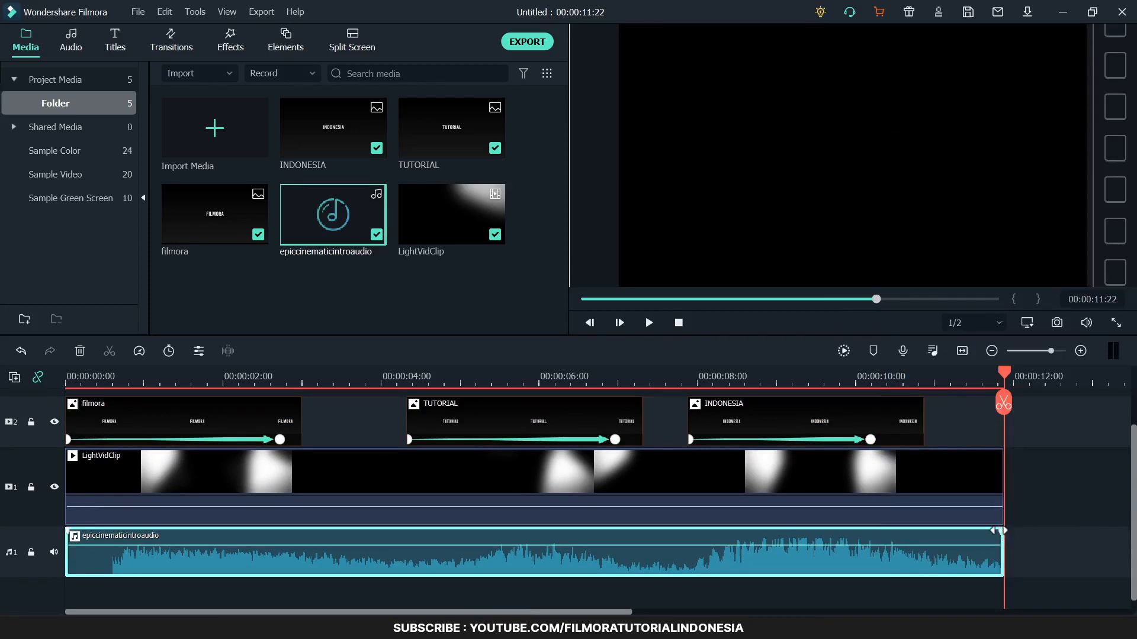
# Step: Add a short fade-out at the end of the epiccinematicintroaudio clip and play the intro from the beginning
pyautogui.moveTo(1000, 530); pyautogui.dragTo(971, 535)
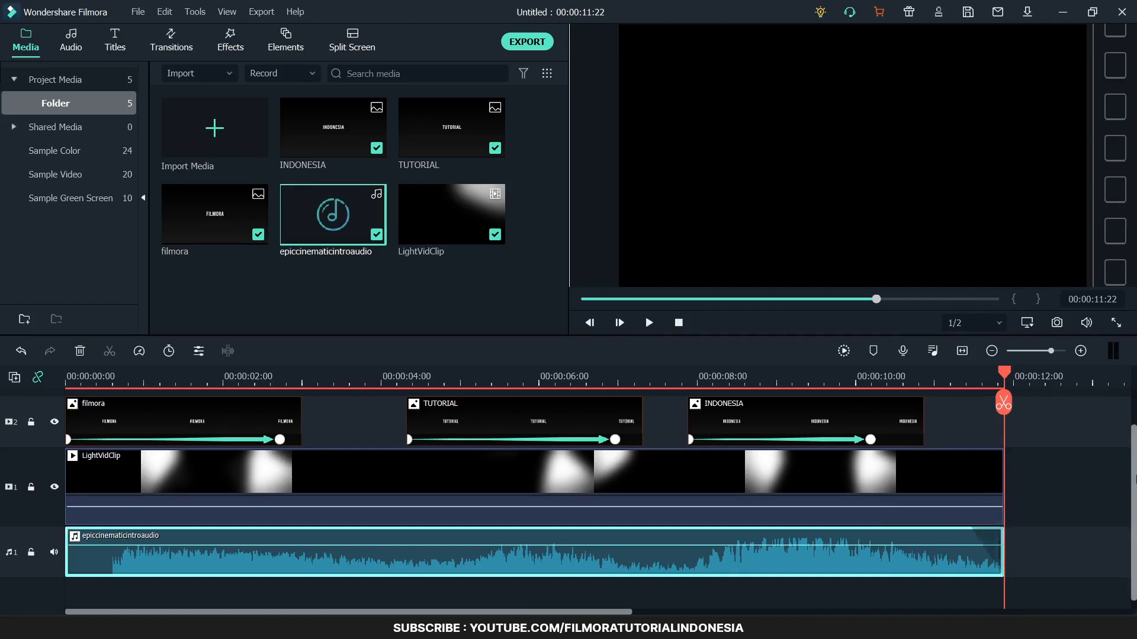
pyautogui.moveTo(1004, 377); pyautogui.dragTo(46, 386)
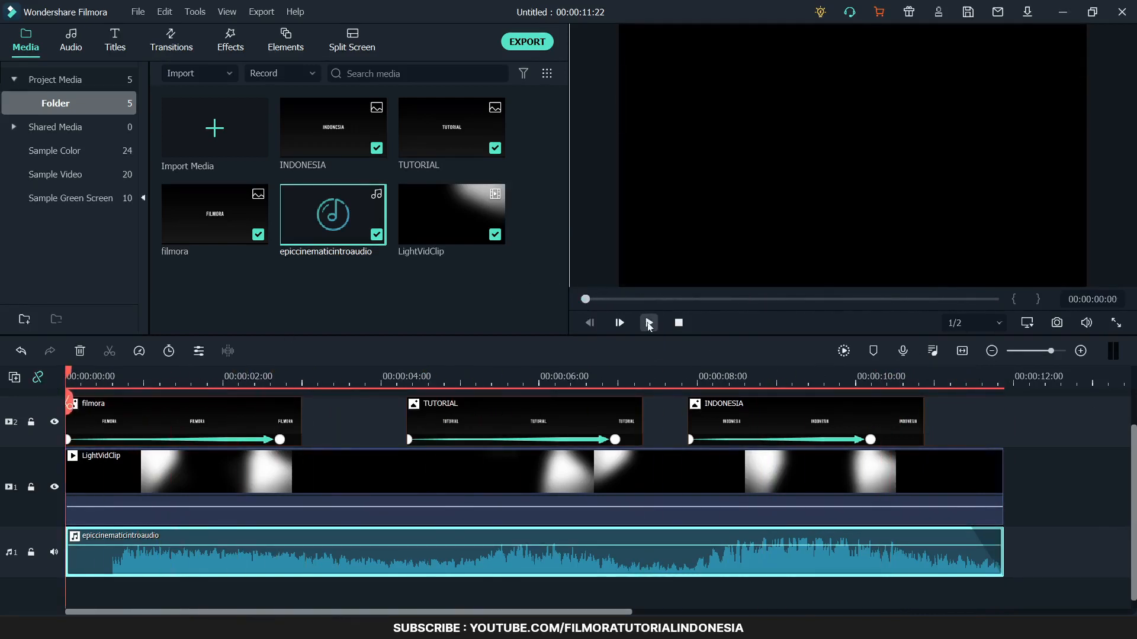
pyautogui.click(649, 323)
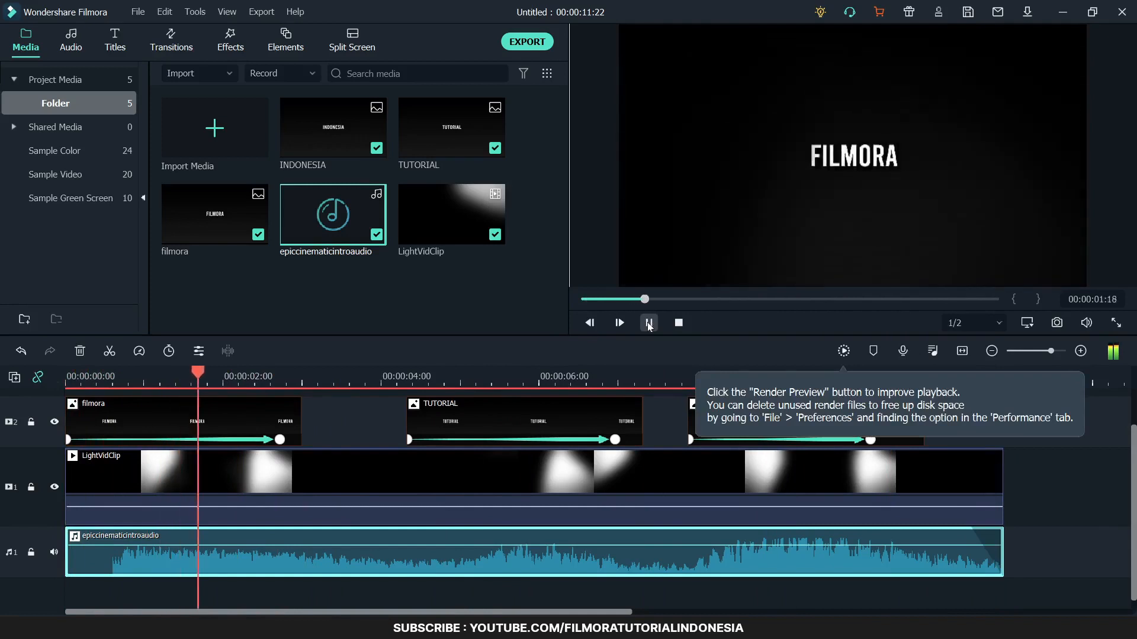